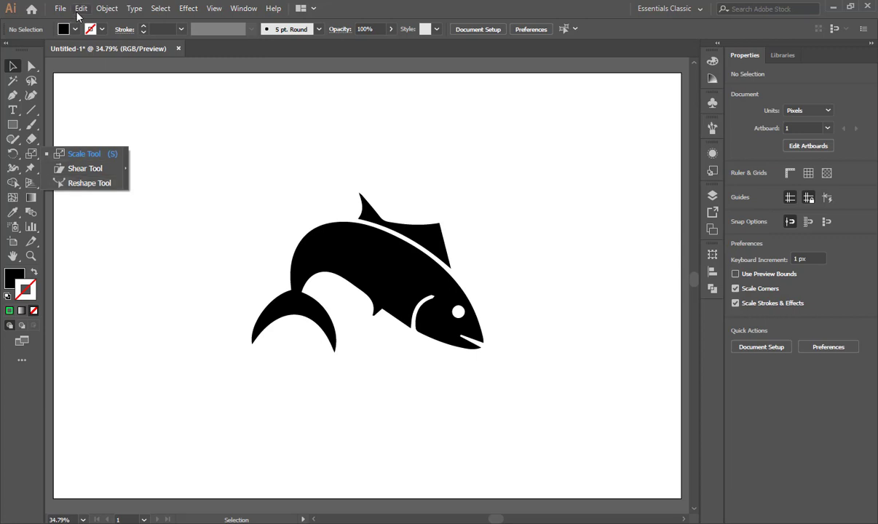
Select the whole fish group and change its fill from the swatches to orange.
{"action": "left_click", "coordinate": [91, 153]}
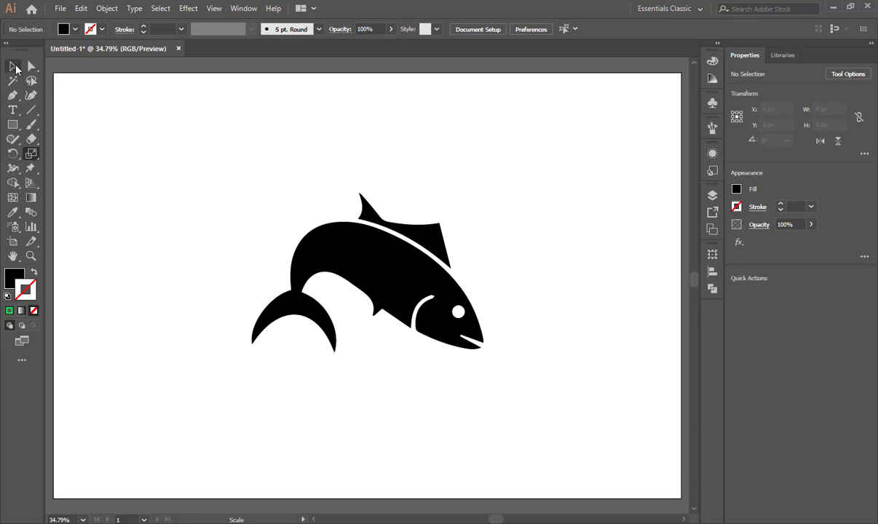
{"action": "left_click", "coordinate": [13, 67]}
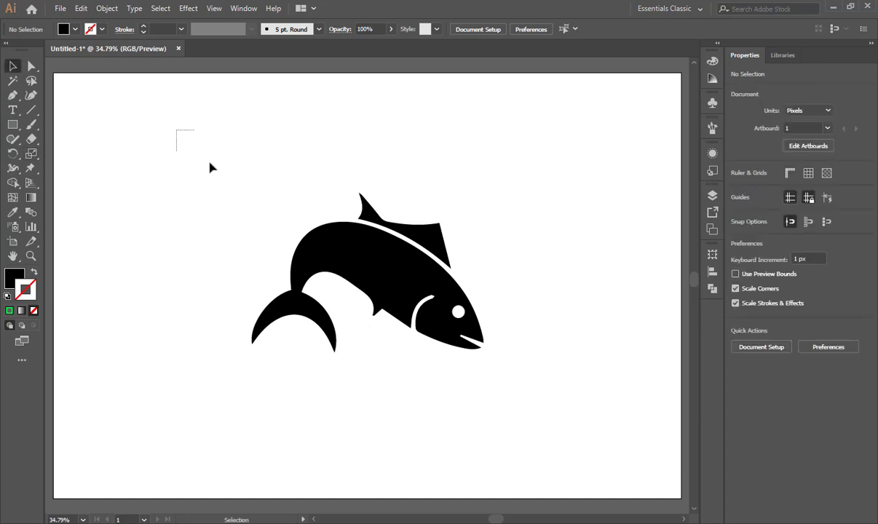
{"action": "left_click_drag", "start_coordinate": [210, 168], "coordinate": [527, 402]}
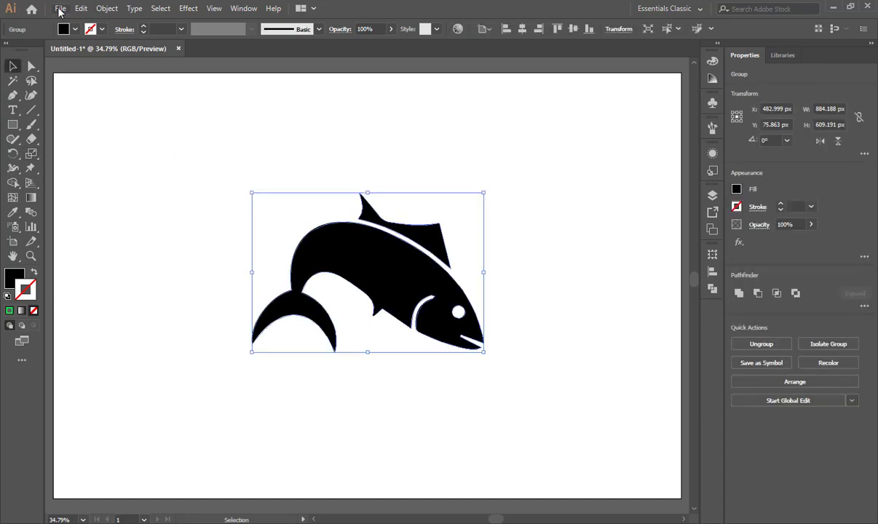
{"action": "left_click", "coordinate": [74, 29]}
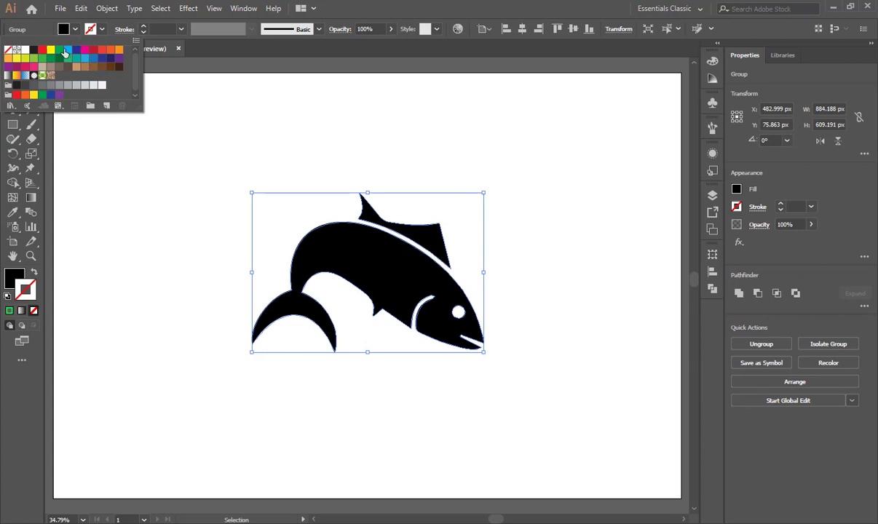
{"action": "left_click", "coordinate": [74, 53]}
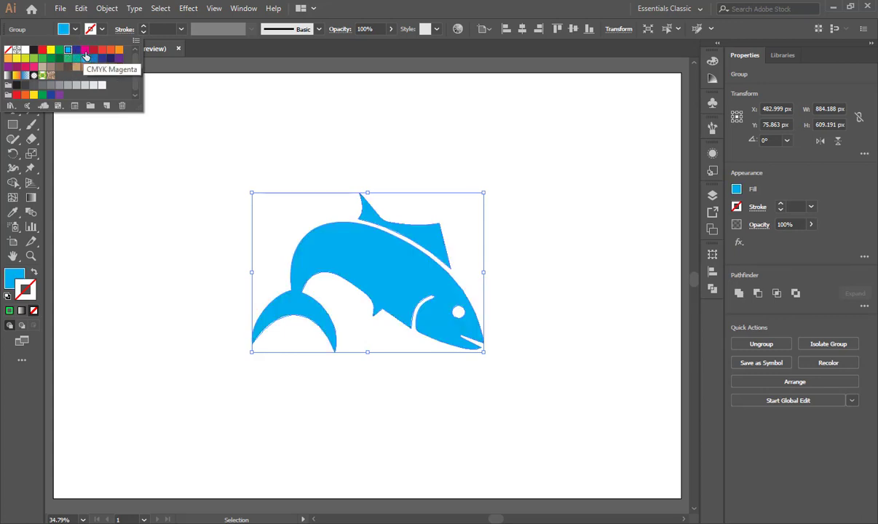
{"action": "left_click", "coordinate": [82, 51]}
{"action": "left_click", "coordinate": [121, 54]}
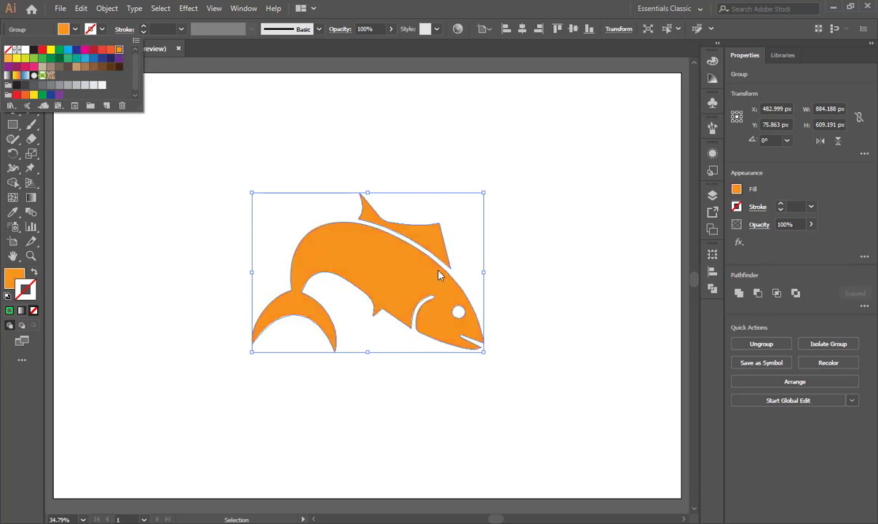
{"action": "key", "text": "Escape"}
Hide the bounding box, try manipulating the reselected fish without its handles, and show the bounding box again.
{"action": "left_click_drag", "start_coordinate": [190, 109], "coordinate": [519, 378]}
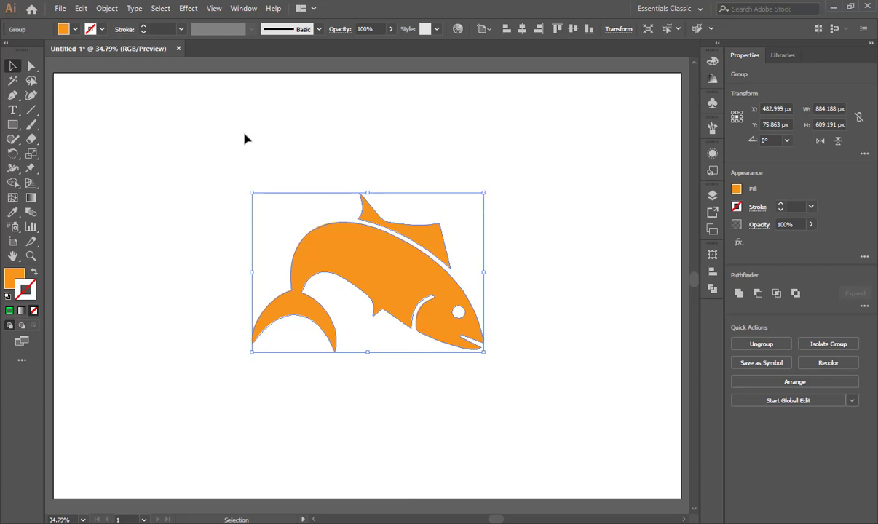
{"action": "left_click", "coordinate": [214, 9]}
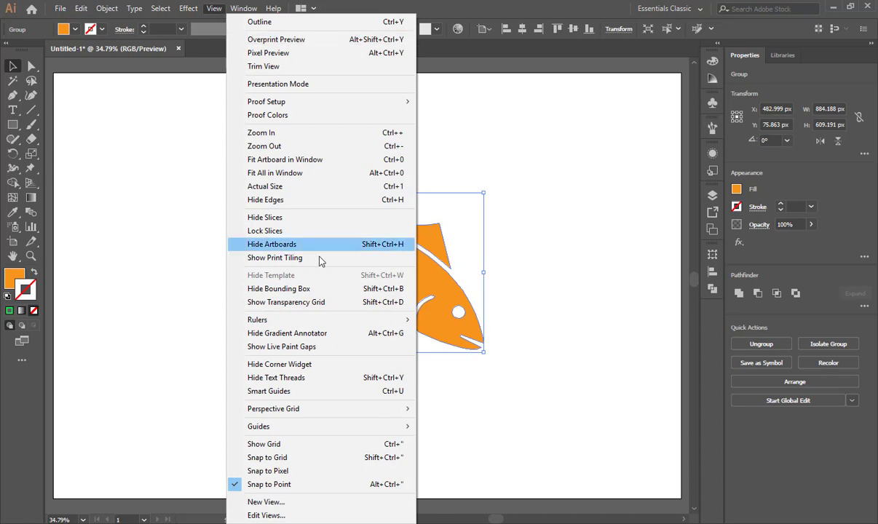
{"action": "left_click", "coordinate": [299, 290]}
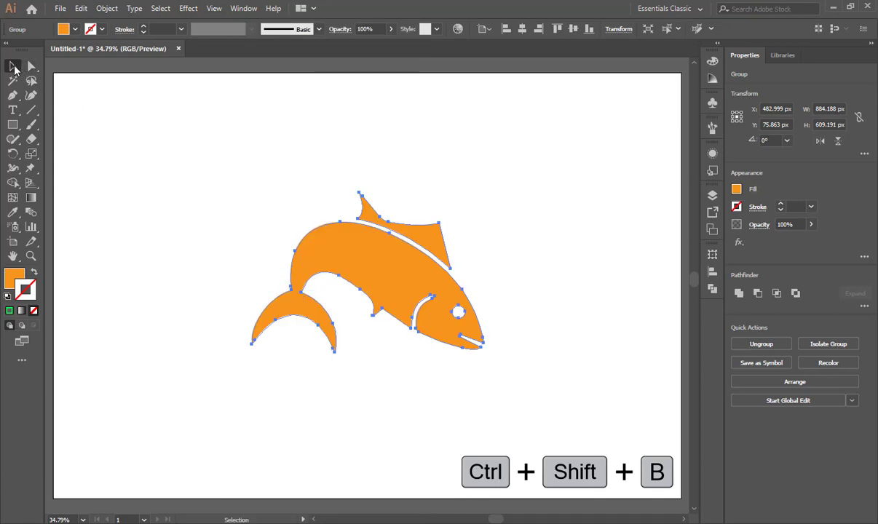
{"action": "left_click", "coordinate": [289, 393]}
{"action": "left_click_drag", "start_coordinate": [192, 148], "coordinate": [537, 379]}
{"action": "left_click", "coordinate": [336, 306]}
{"action": "left_click_drag", "start_coordinate": [336, 306], "coordinate": [538, 303]}
{"action": "left_click", "coordinate": [215, 9]}
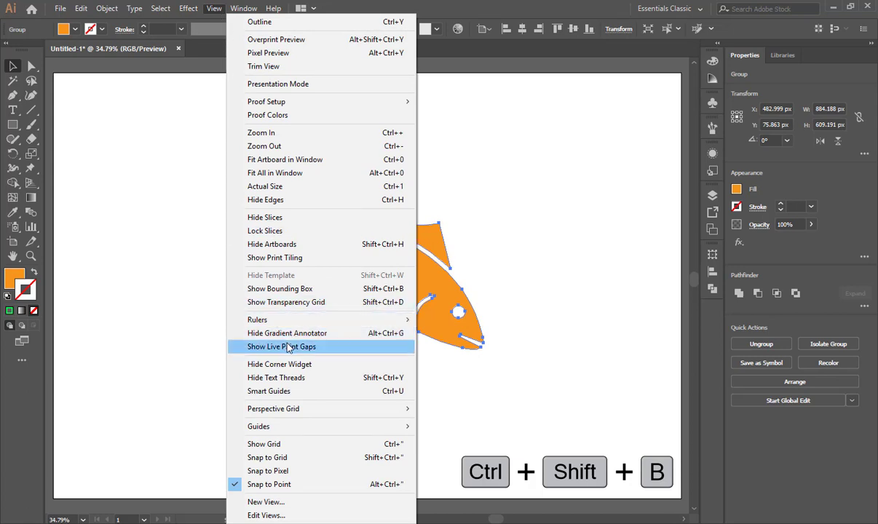
{"action": "left_click", "coordinate": [311, 290]}
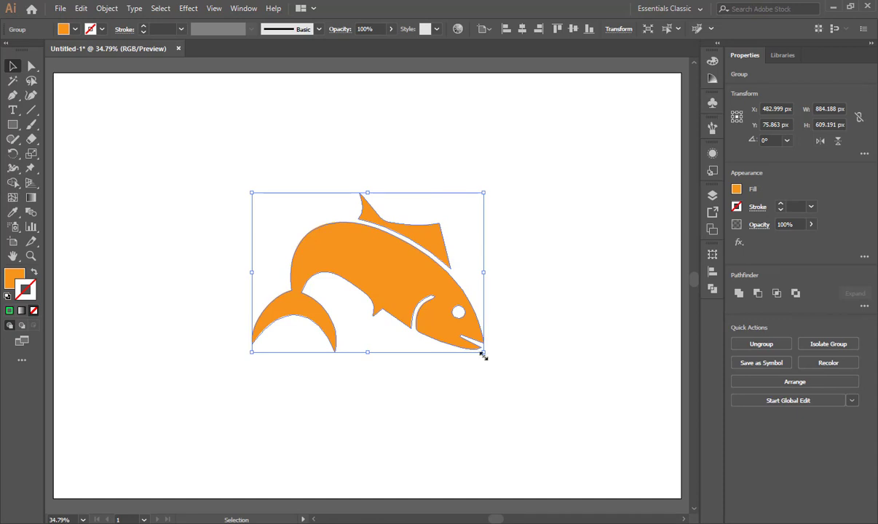
Try resizing the fish freely from its lower-right corner without keeping proportions, and undo the resize.
{"action": "left_click_drag", "start_coordinate": [482, 353], "coordinate": [522, 373]}
{"action": "key", "text": "a"}
{"action": "key", "text": "ctrl+z"}
Scale the fish proportionally from its corners, finally about its centre, to about 805 × 555 px, and move it to about X 457, Y -41 px.
{"action": "key", "text": "shift"}
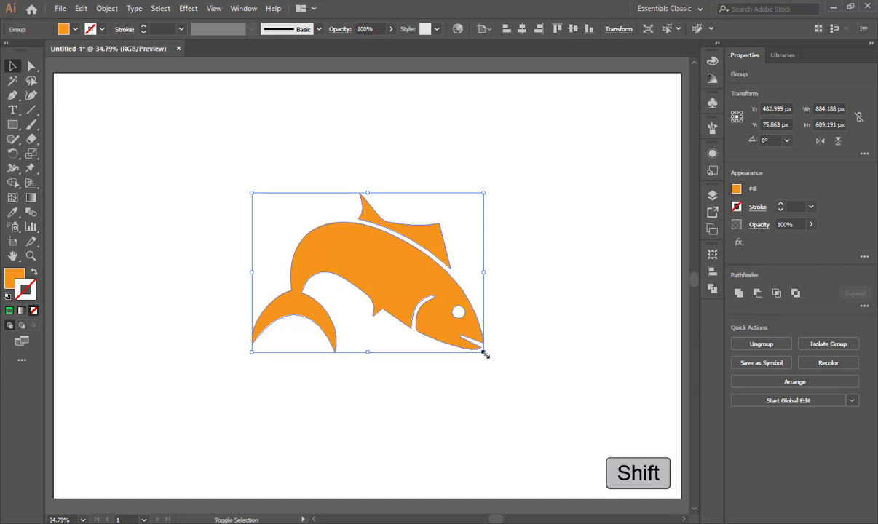
{"action": "left_click_drag", "start_coordinate": [485, 354], "coordinate": [505, 368]}
{"action": "left_click_drag", "start_coordinate": [502, 191], "coordinate": [433, 239]}
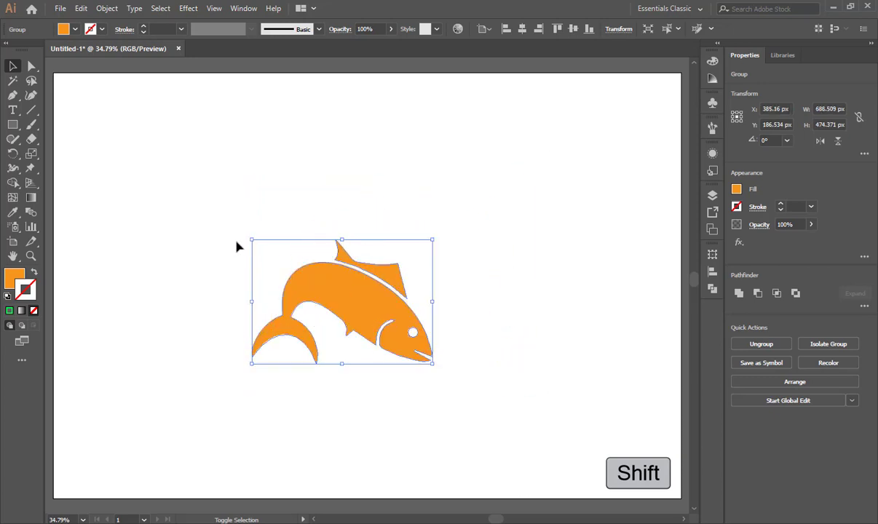
{"action": "left_click_drag", "start_coordinate": [252, 239], "coordinate": [231, 389]}
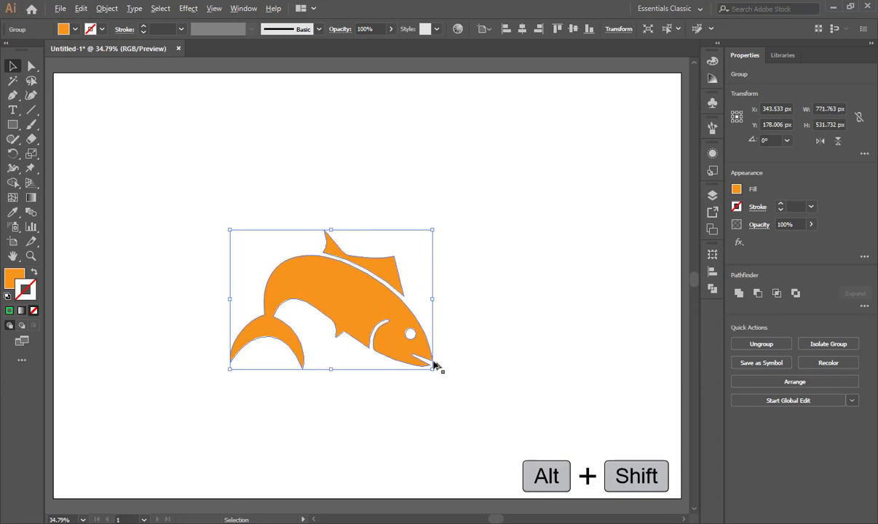
{"action": "left_click_drag", "start_coordinate": [434, 371], "coordinate": [441, 390]}
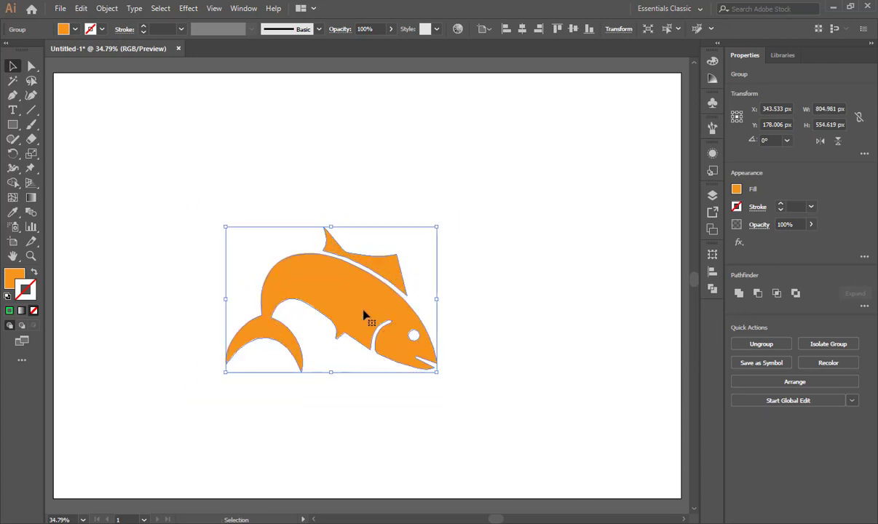
{"action": "left_click_drag", "start_coordinate": [364, 314], "coordinate": [393, 255]}
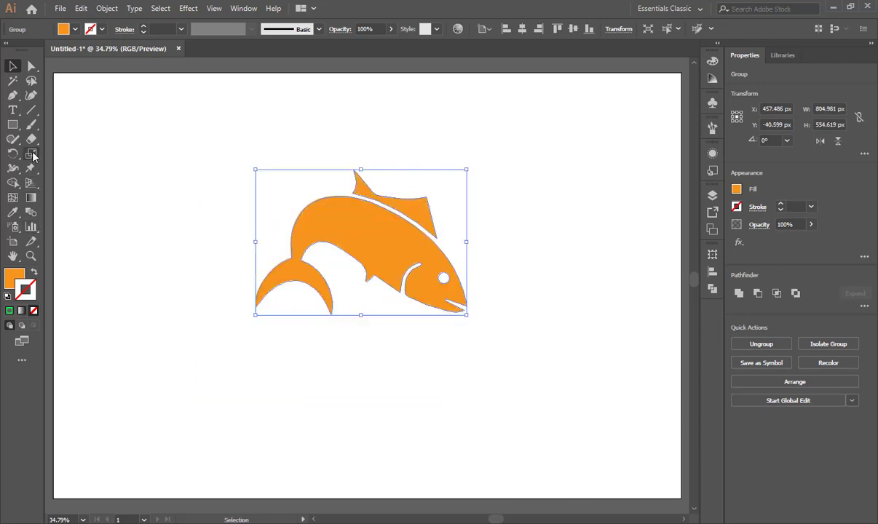
Open the Scale tool's numeric options for the fish group and place the dialog clear of the artwork.
{"action": "key", "text": "s"}
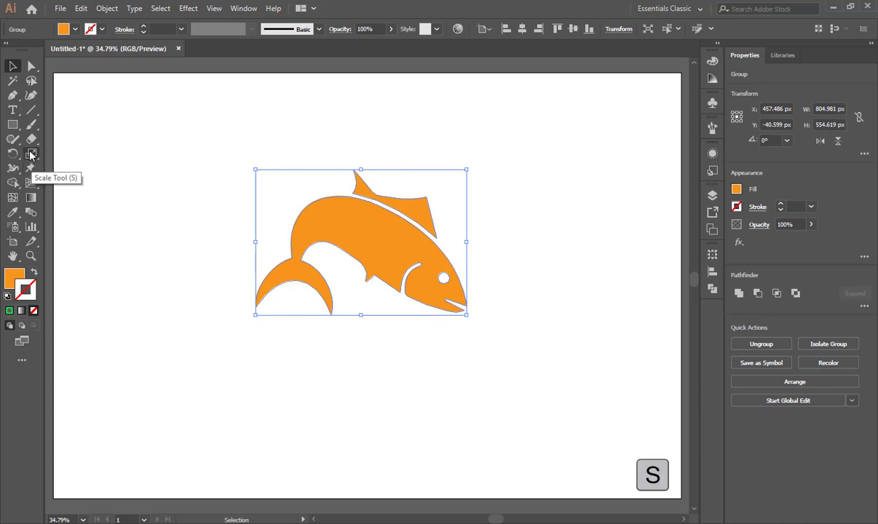
{"action": "left_click", "coordinate": [31, 154]}
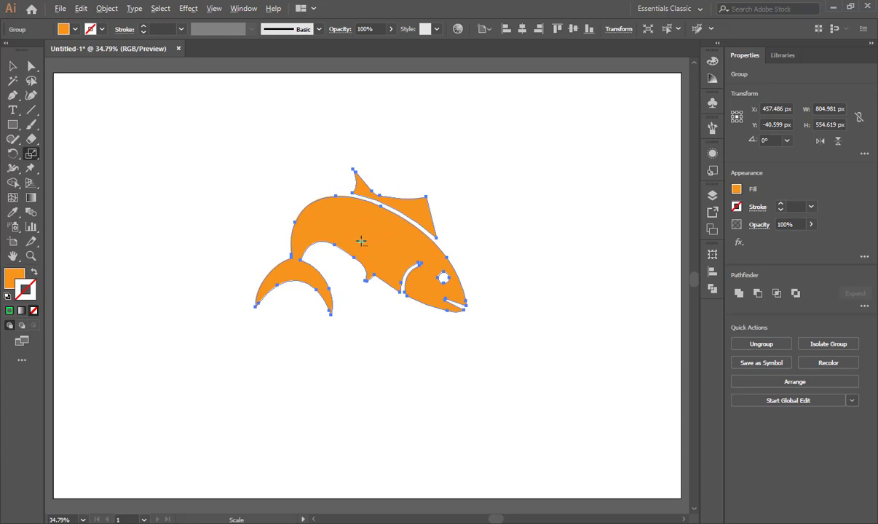
{"action": "key", "text": "Return"}
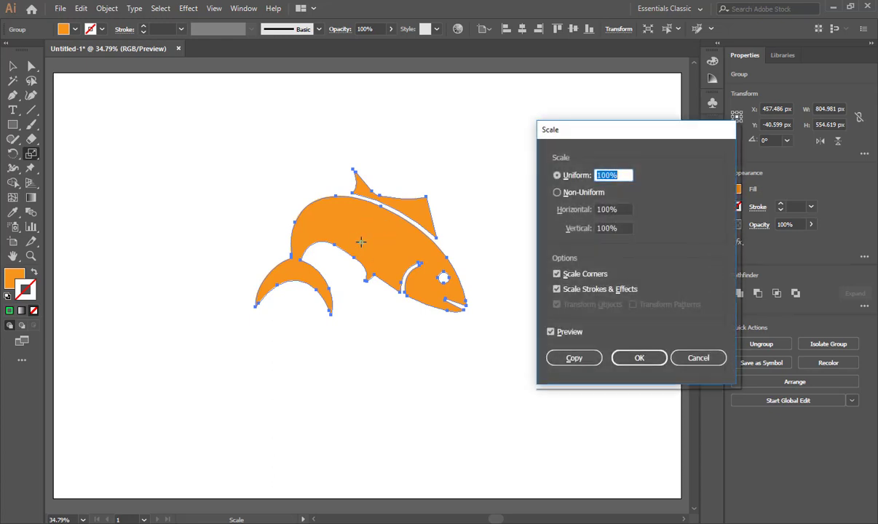
{"action": "left_click_drag", "start_coordinate": [616, 140], "coordinate": [613, 106]}
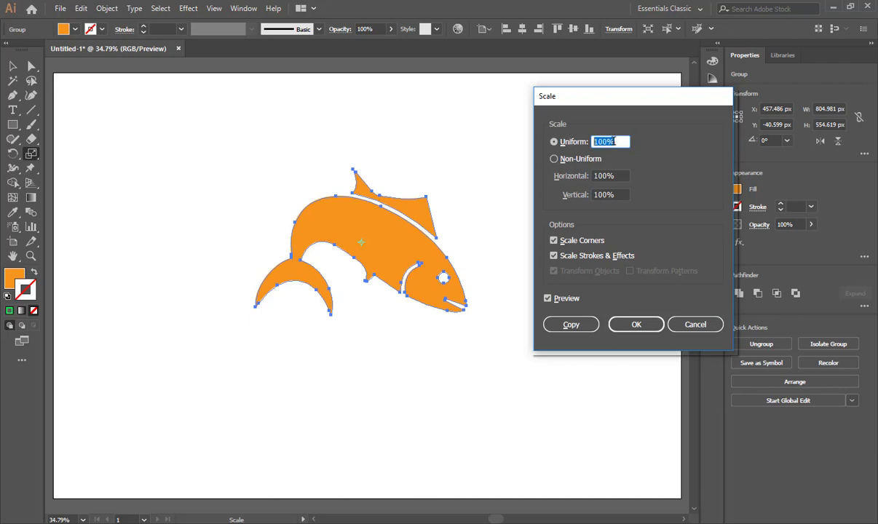
Preview larger and smaller uniform scale values on the fish, including 121%, 73% and 50%, ending at 93%.
{"action": "key", "text": "Up"}
{"action": "key", "text": "Up"}
{"action": "key", "text": "Up"}
{"action": "key", "text": "Up"}
{"action": "key", "text": "Up"}
{"action": "key", "text": "Up"}
{"action": "key", "text": "Up"}
{"action": "key", "text": "Up"}
{"action": "key", "text": "Up"}
{"action": "key", "text": "Up"}
{"action": "key", "text": "Up"}
{"action": "key", "text": "Up"}
{"action": "key", "text": "Up"}
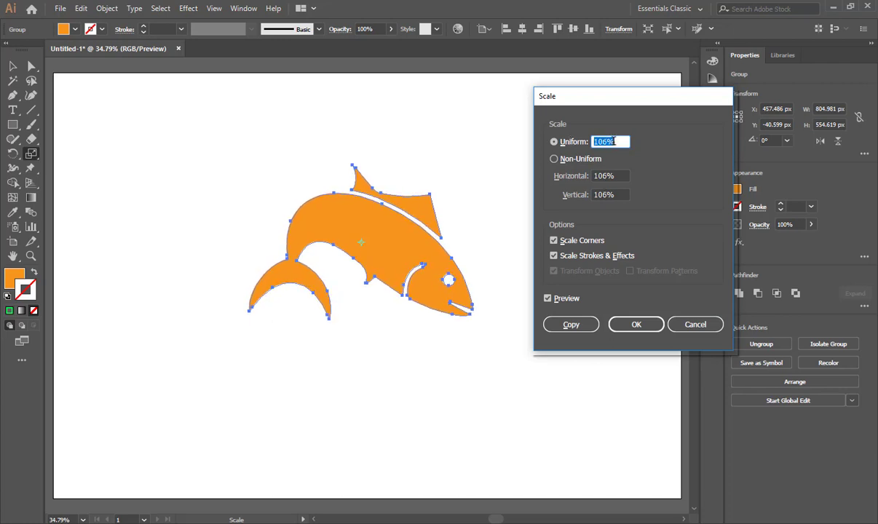
{"action": "key", "text": "Up"}
{"action": "key", "text": "Up"}
{"action": "key", "text": "Up"}
{"action": "key", "text": "Up"}
{"action": "key", "text": "Up"}
{"action": "key", "text": "Up"}
{"action": "key", "text": "Up"}
{"action": "key", "text": "Up"}
{"action": "key", "text": "Up"}
{"action": "key", "text": "Up"}
{"action": "key", "text": "Up"}
{"action": "key", "text": "Up"}
{"action": "key", "text": "Up"}
{"action": "key", "text": "Up"}
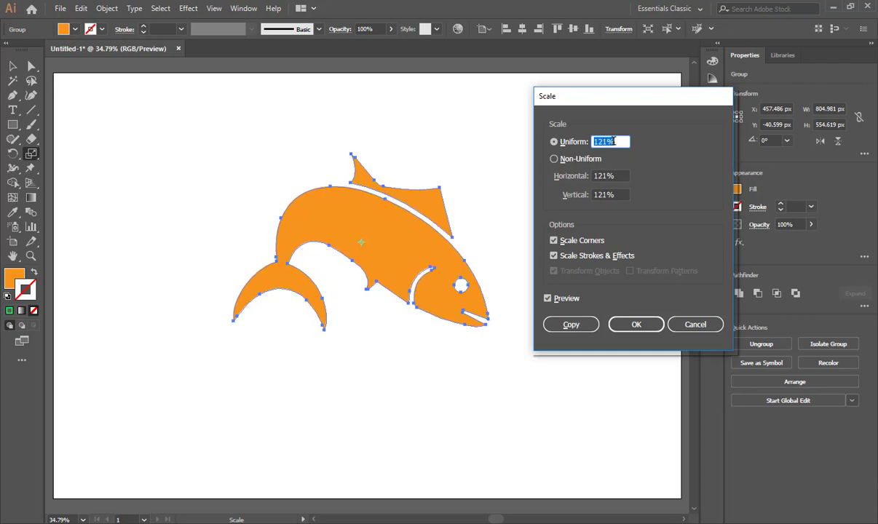
{"action": "key", "text": "Down"}
{"action": "key", "text": "Down"}
{"action": "key", "text": "Down"}
{"action": "key", "text": "Down"}
{"action": "key", "text": "Down"}
{"action": "key", "text": "Down"}
{"action": "key", "text": "Down"}
{"action": "key", "text": "Down"}
{"action": "key", "text": "Down"}
{"action": "key", "text": "Down"}
{"action": "key", "text": "Down"}
{"action": "key", "text": "Down"}
{"action": "key", "text": "Down"}
{"action": "key", "text": "Down"}
{"action": "key", "text": "Down"}
{"action": "key", "text": "Down"}
{"action": "key", "text": "Down"}
{"action": "key", "text": "Down"}
{"action": "key", "text": "Down"}
{"action": "key", "text": "Down"}
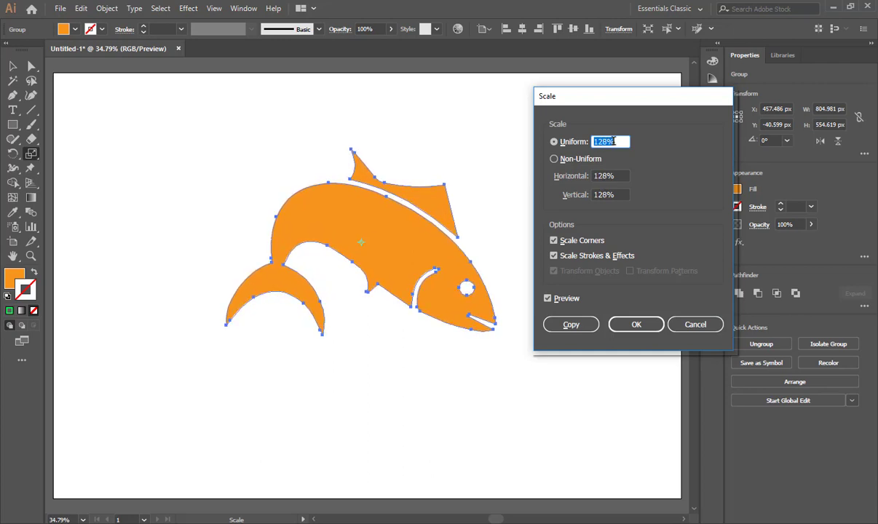
{"action": "key", "text": "Down"}
{"action": "key", "text": "Down"}
{"action": "key", "text": "Down"}
{"action": "key", "text": "Down"}
{"action": "key", "text": "Down"}
{"action": "key", "text": "Down"}
{"action": "key", "text": "Down"}
{"action": "key", "text": "Down"}
{"action": "key", "text": "Down"}
{"action": "key", "text": "Down"}
{"action": "key", "text": "Down"}
{"action": "key", "text": "Down"}
{"action": "key", "text": "Down"}
{"action": "key", "text": "Down"}
{"action": "key", "text": "Down"}
{"action": "key", "text": "Down"}
{"action": "key", "text": "Down"}
{"action": "key", "text": "Down"}
{"action": "key", "text": "Down"}
{"action": "key", "text": "Down"}
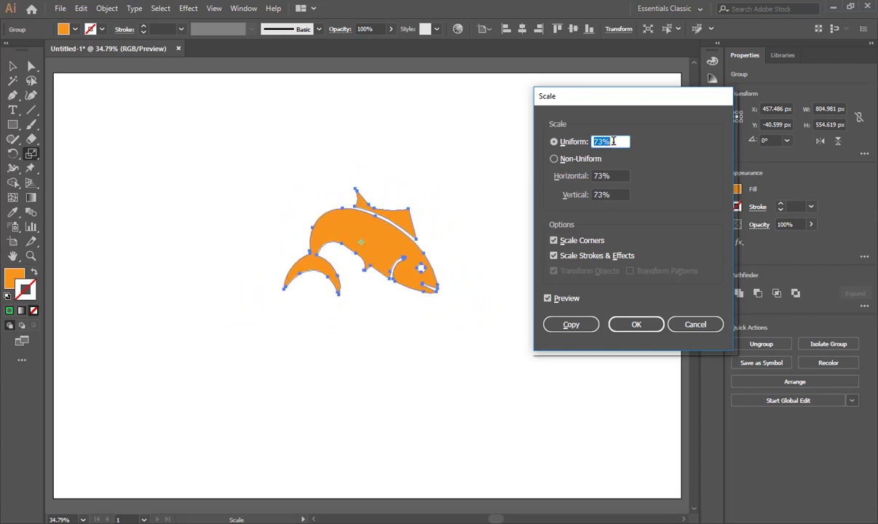
{"action": "key", "text": "Up"}
{"action": "key", "text": "Up"}
{"action": "key", "text": "Up"}
{"action": "key", "text": "Up"}
{"action": "key", "text": "Up"}
{"action": "key", "text": "Up"}
{"action": "key", "text": "Up"}
{"action": "key", "text": "Up"}
{"action": "key", "text": "Up"}
{"action": "key", "text": "Up"}
{"action": "key", "text": "Up"}
{"action": "key", "text": "Up"}
{"action": "key", "text": "Up"}
{"action": "key", "text": "Up"}
{"action": "key", "text": "Up"}
{"action": "key", "text": "Up"}
{"action": "key", "text": "Up"}
{"action": "key", "text": "Up"}
{"action": "key", "text": "Up"}
{"action": "key", "text": "Up"}
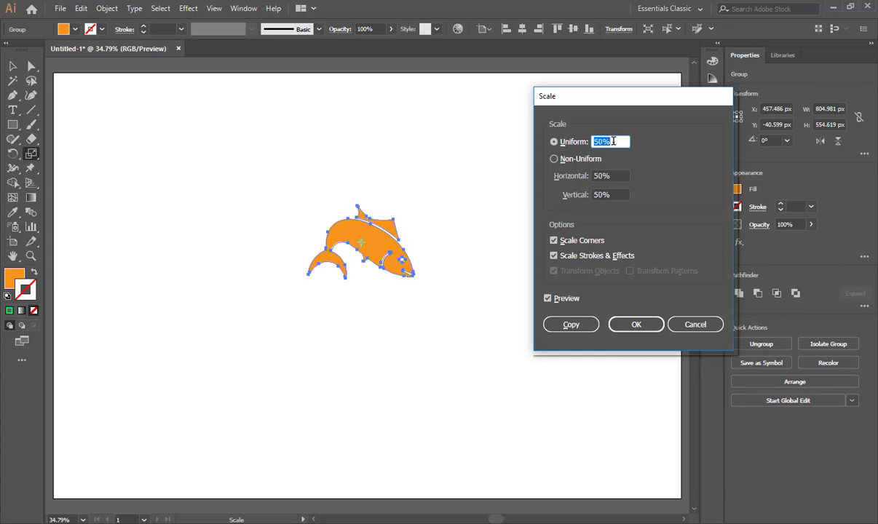
{"action": "key", "text": "Up"}
{"action": "key", "text": "Up"}
{"action": "key", "text": "Up"}
{"action": "key", "text": "Up"}
{"action": "key", "text": "Up"}
{"action": "key", "text": "Up"}
{"action": "key", "text": "Up"}
{"action": "key", "text": "Up"}
{"action": "key", "text": "Up"}
{"action": "key", "text": "Up"}
{"action": "key", "text": "Up"}
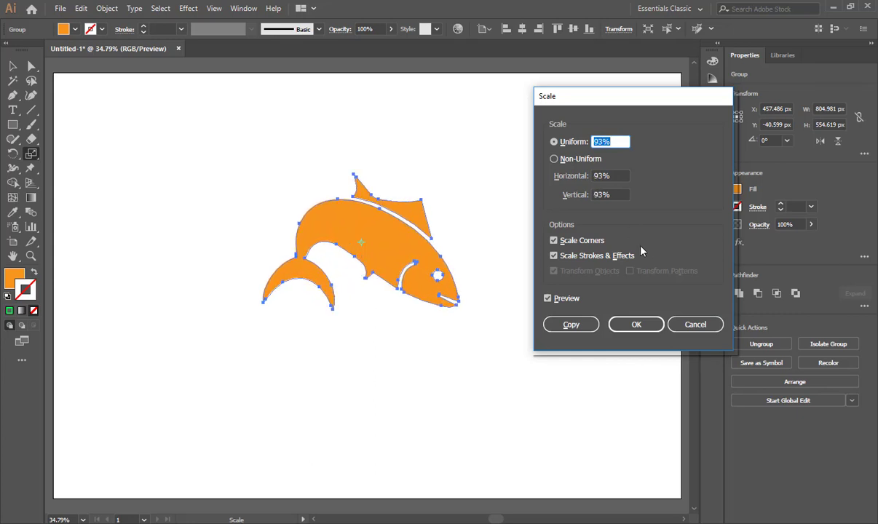
Turn off Scale Strokes & Effects, preview a few uniform percentages, and apply a uniform scale of 100% to the fish.
{"action": "left_click", "coordinate": [554, 256]}
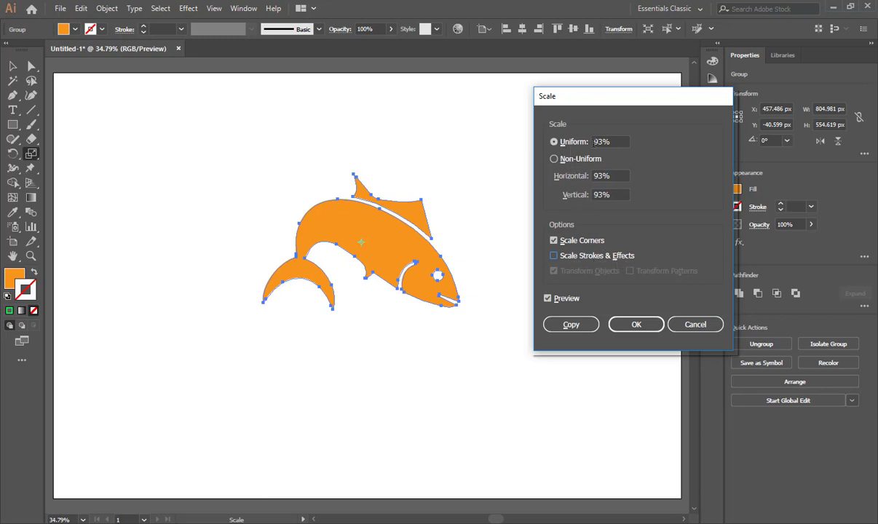
{"action": "left_click", "coordinate": [571, 142]}
{"action": "key", "text": "Up"}
{"action": "key", "text": "Up"}
{"action": "key", "text": "Up"}
{"action": "key", "text": "Up"}
{"action": "key", "text": "Up"}
{"action": "key", "text": "Up"}
{"action": "key", "text": "Up"}
{"action": "key", "text": "Up"}
{"action": "key", "text": "Up"}
{"action": "key", "text": "Up"}
{"action": "key", "text": "Up"}
{"action": "key", "text": "Up"}
{"action": "key", "text": "Up"}
{"action": "key", "text": "Up"}
{"action": "key", "text": "Up"}
{"action": "key", "text": "Up"}
{"action": "key", "text": "Up"}
{"action": "key", "text": "Up"}
{"action": "key", "text": "Up"}
{"action": "key", "text": "Up"}
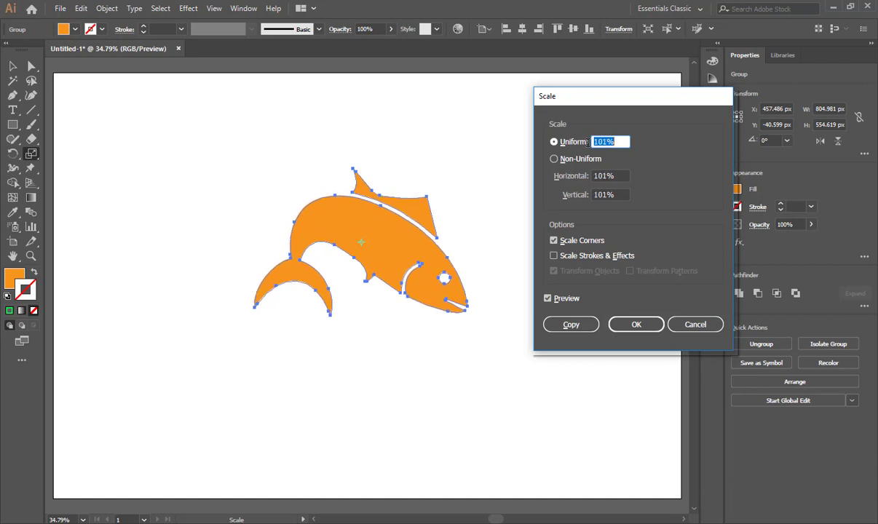
{"action": "key", "text": "Down"}
{"action": "key", "text": "Down"}
{"action": "key", "text": "Down"}
{"action": "key", "text": "Down"}
{"action": "key", "text": "Down"}
{"action": "key", "text": "Down"}
{"action": "key", "text": "Down"}
{"action": "key", "text": "Down"}
{"action": "key", "text": "Down"}
{"action": "key", "text": "Down"}
{"action": "key", "text": "Down"}
{"action": "key", "text": "Down"}
{"action": "key", "text": "Down"}
{"action": "key", "text": "Down"}
{"action": "key", "text": "Down"}
{"action": "key", "text": "Down"}
{"action": "key", "text": "Down"}
{"action": "key", "text": "Down"}
{"action": "key", "text": "Down"}
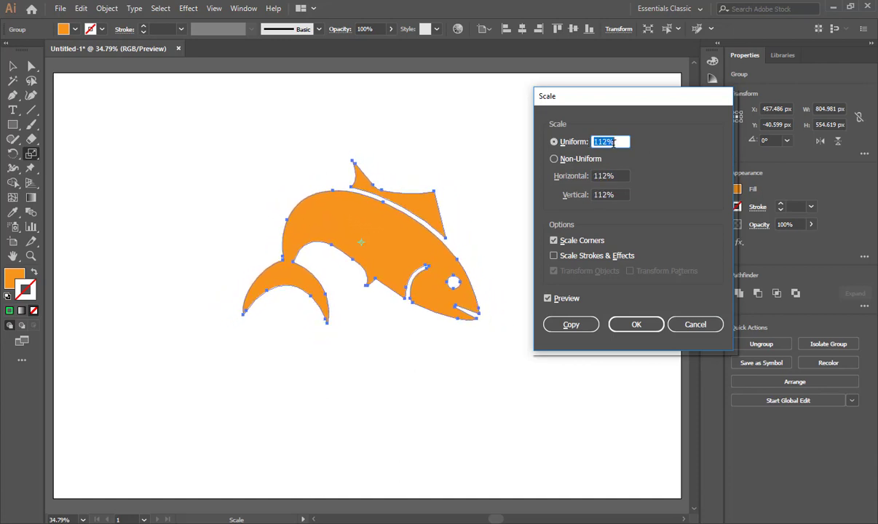
{"action": "type", "text": "100"}
{"action": "key", "text": "Return"}
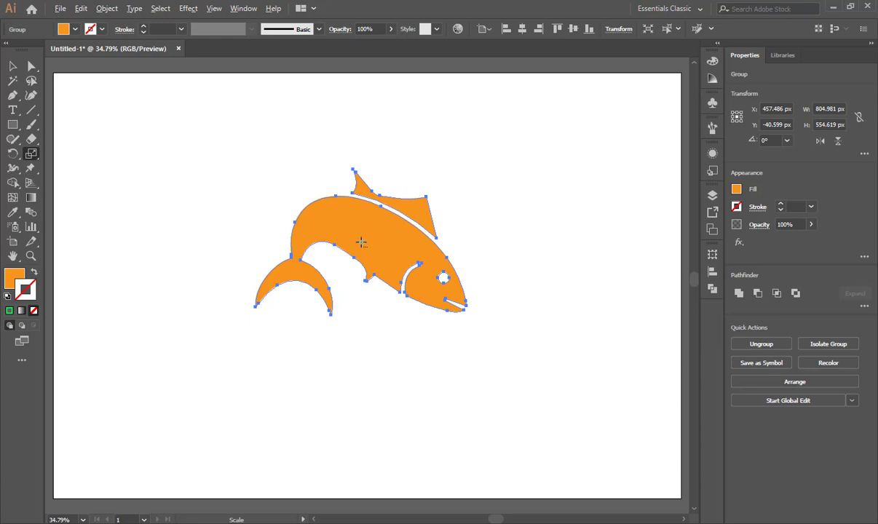
Scale the fish group uniformly to 50% with the Scale options.
{"action": "key", "text": "Return"}
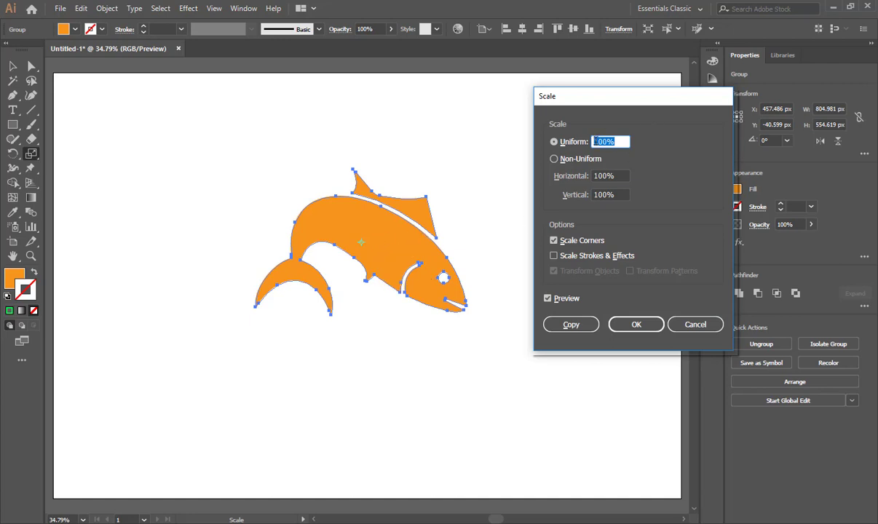
{"action": "type", "text": "50"}
{"action": "key", "text": "Return"}
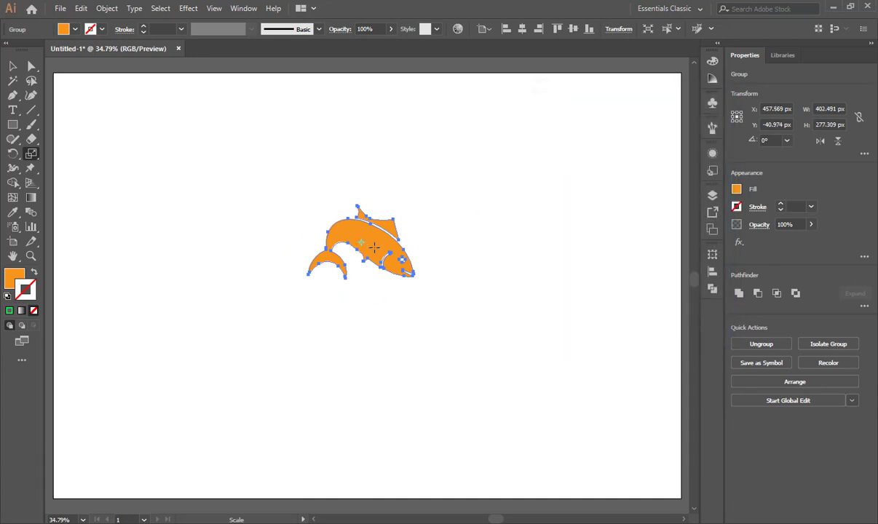
Reset the uniform scale value for the fish to 100% and apply it.
{"action": "key", "text": "Return"}
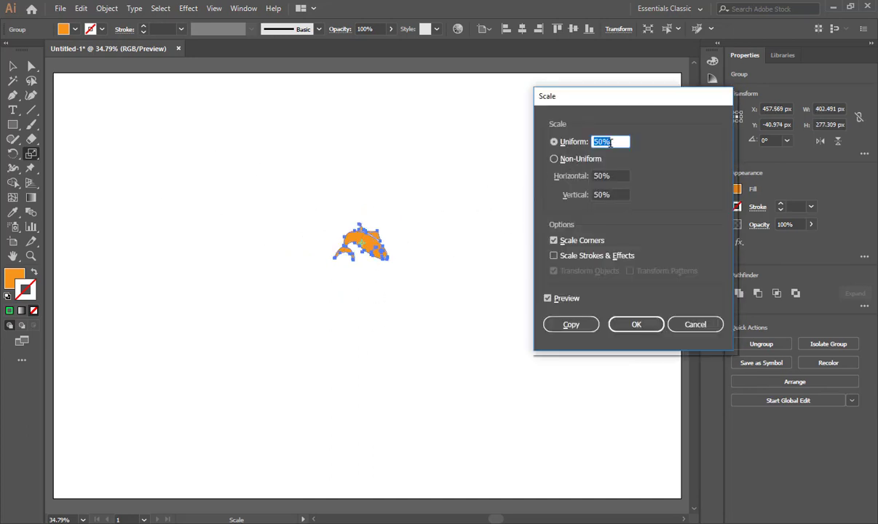
{"action": "type", "text": "100"}
{"action": "key", "text": "Return"}
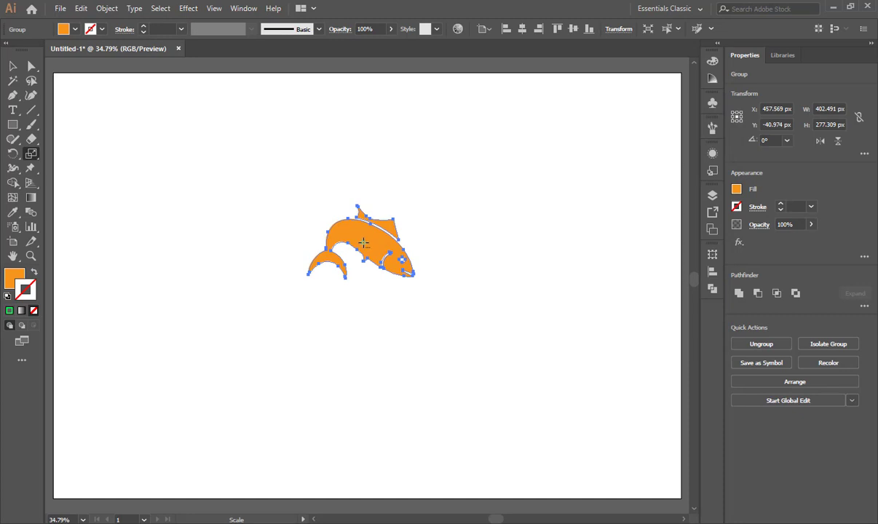
Scale the fish group uniformly to 200% with the Scale options.
{"action": "key", "text": "Return"}
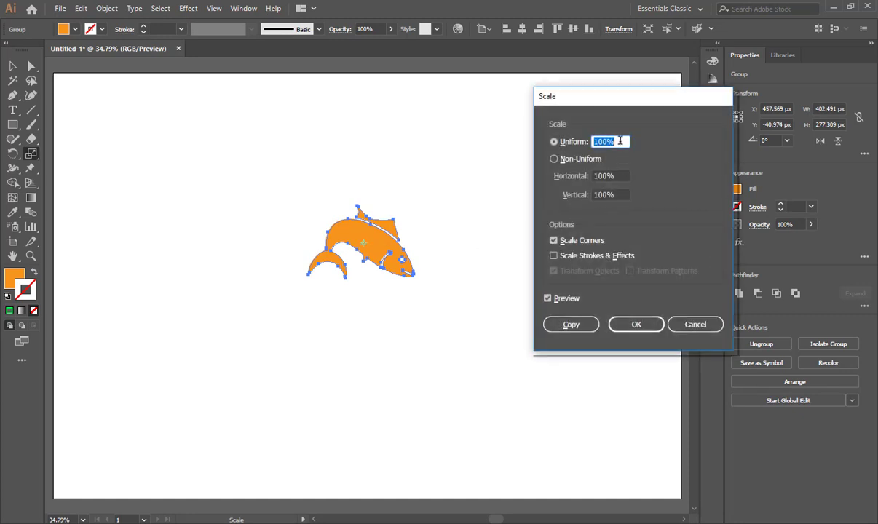
{"action": "type", "text": "2"}
{"action": "key", "text": "Return"}
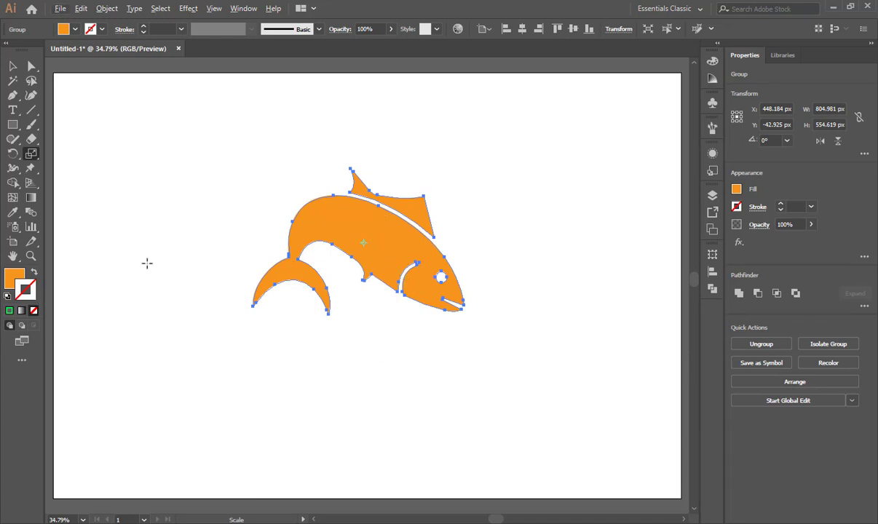
Try a red stroke on the fish group and settle on a green stroke colour.
{"action": "left_click", "coordinate": [102, 29]}
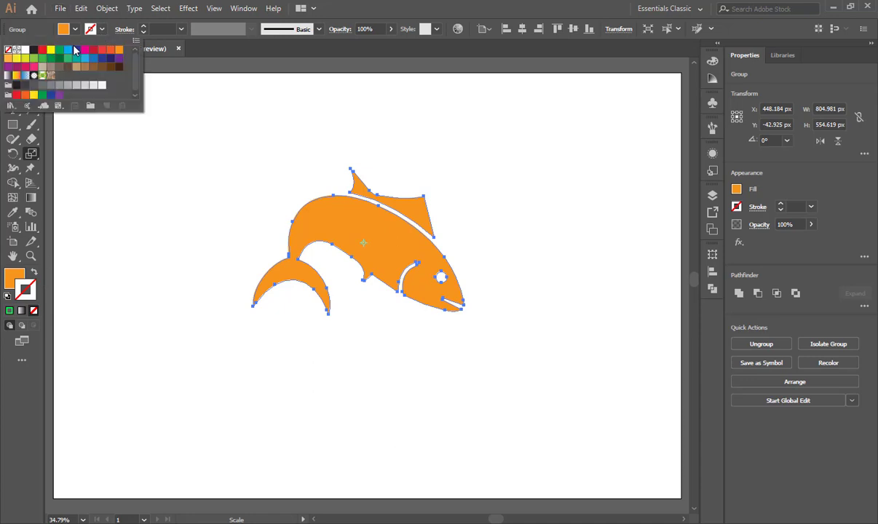
{"action": "left_click", "coordinate": [42, 50]}
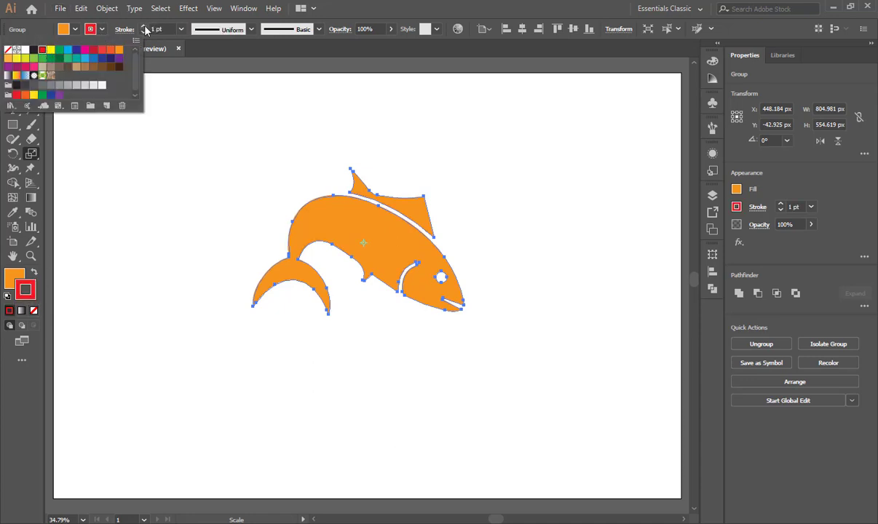
{"action": "left_click", "coordinate": [101, 29]}
{"action": "left_click", "coordinate": [101, 29]}
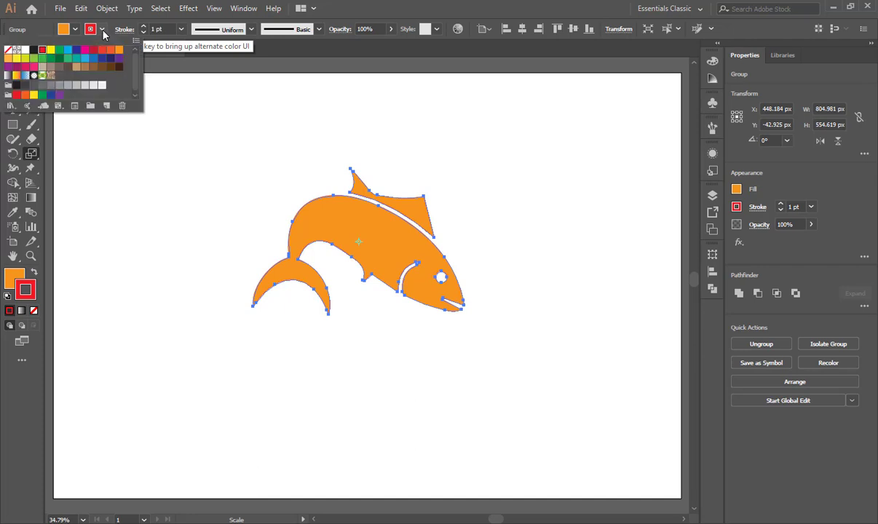
{"action": "left_click", "coordinate": [41, 58]}
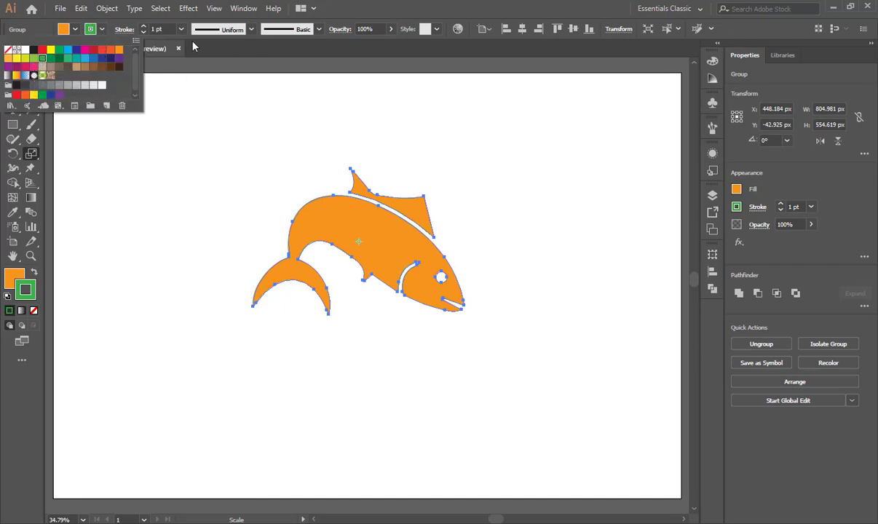
Increase the fish's stroke weight to 7 pt and switch to the Selection tool.
{"action": "left_click", "coordinate": [145, 26]}
{"action": "left_click", "coordinate": [144, 26]}
{"action": "left_click", "coordinate": [145, 26]}
{"action": "left_click", "coordinate": [144, 27]}
{"action": "left_click", "coordinate": [144, 26]}
{"action": "left_click", "coordinate": [144, 27]}
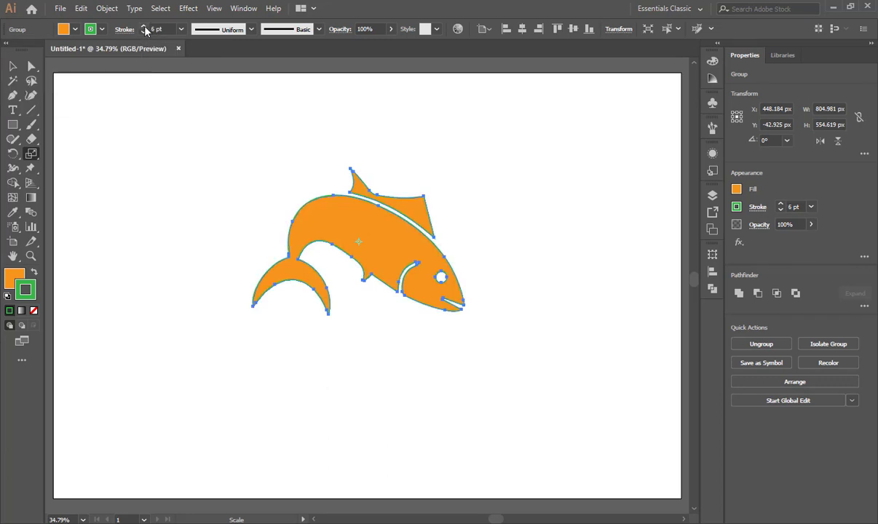
{"action": "left_click", "coordinate": [144, 26]}
{"action": "left_click", "coordinate": [144, 27]}
{"action": "left_click", "coordinate": [144, 33]}
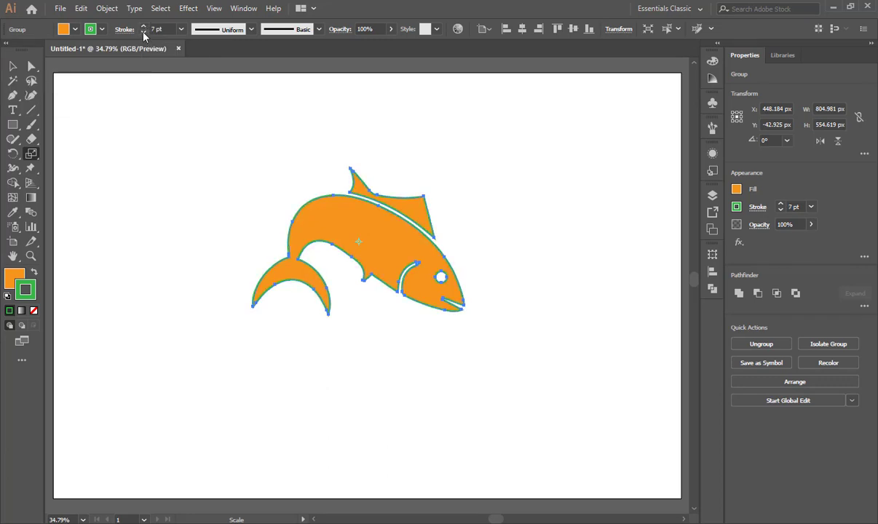
{"action": "left_click", "coordinate": [13, 65]}
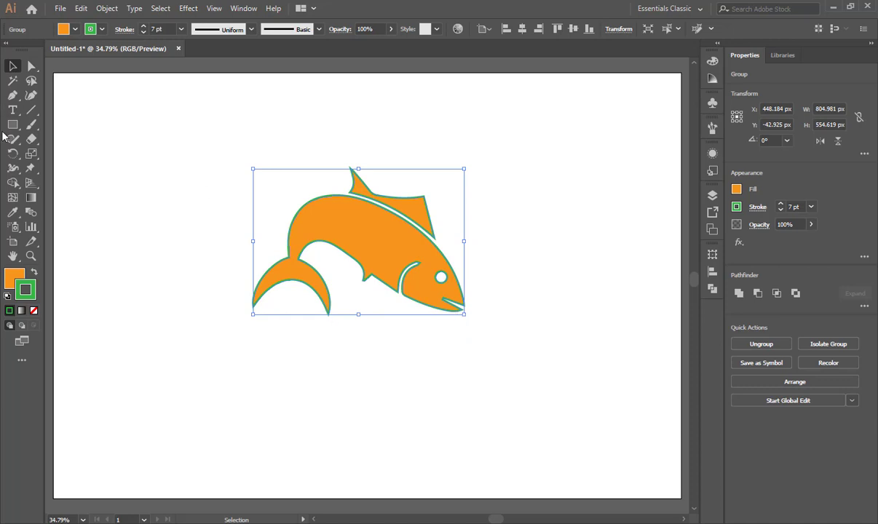
Return to the Scale options, reset the fish's uniform scale value to 100% and apply it.
{"action": "left_click", "coordinate": [30, 154]}
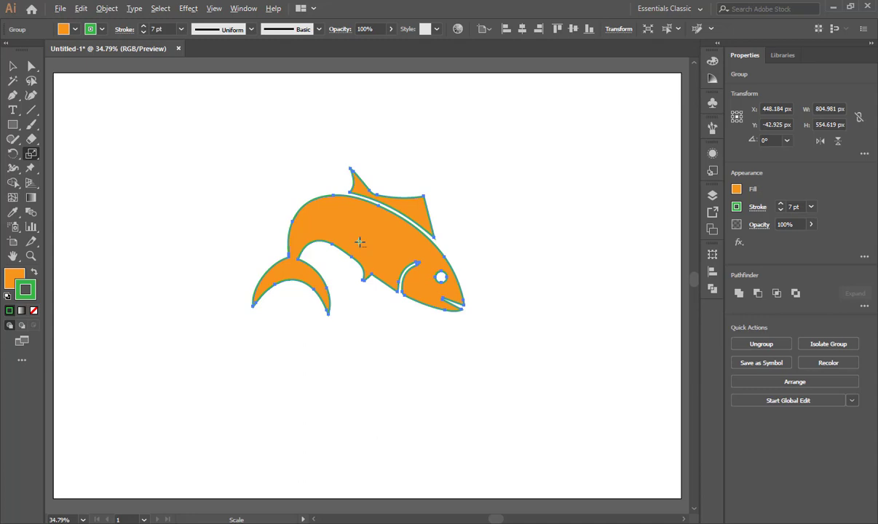
{"action": "key", "text": "Return"}
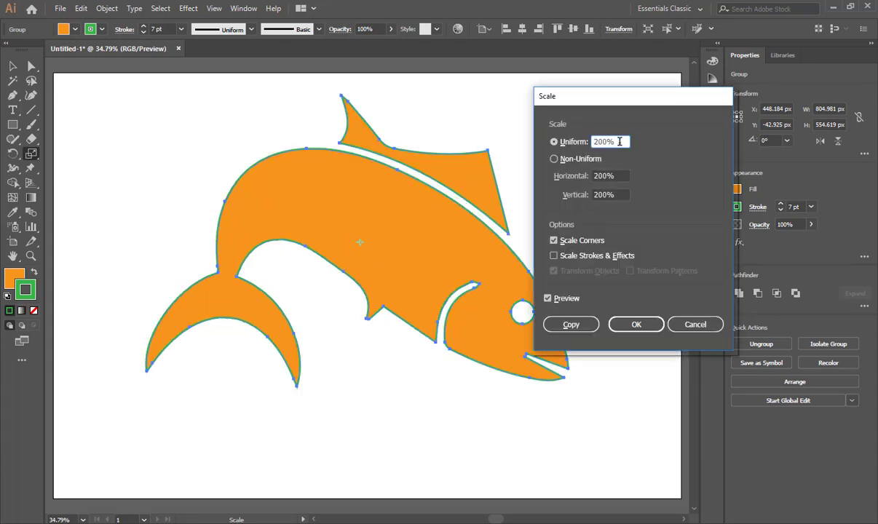
{"action": "left_click", "coordinate": [552, 145]}
{"action": "type", "text": "100"}
{"action": "key", "text": "Return"}
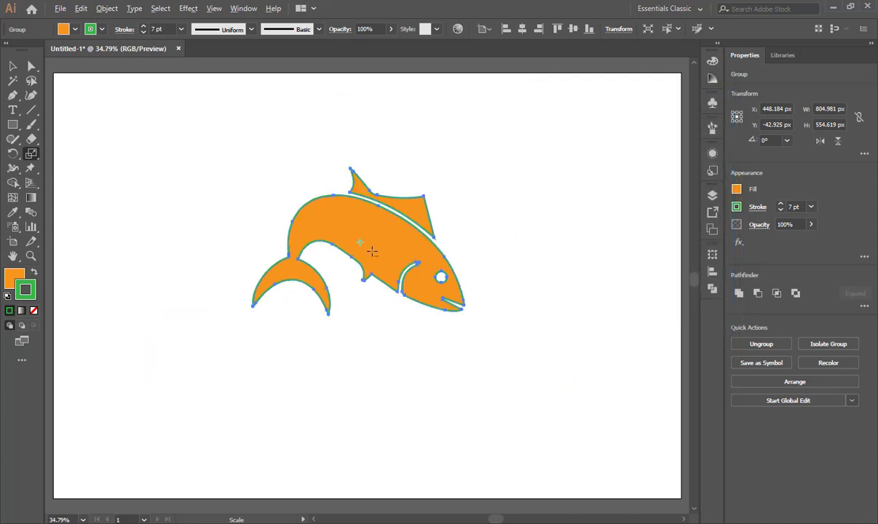
Preview non-uniform horizontal scales such as 125%, 161% and 143% on the fish, and apply a horizontal value of 100%.
{"action": "key", "text": "Return"}
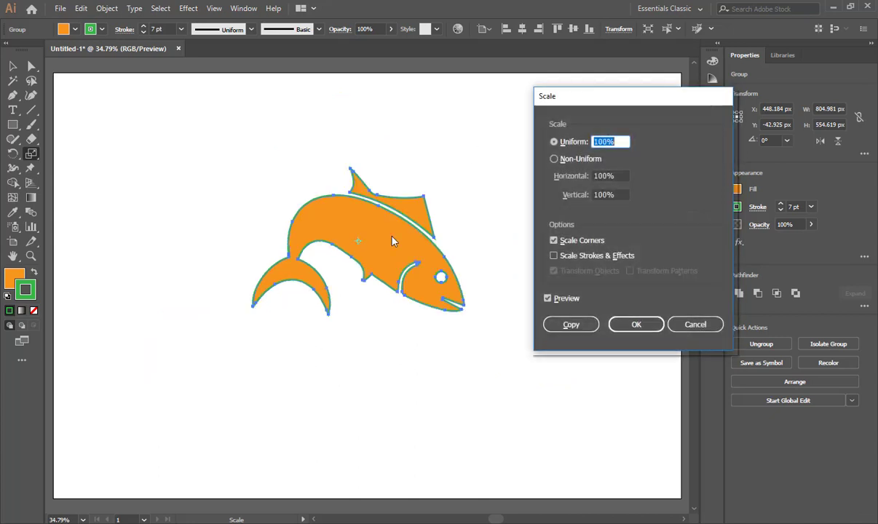
{"action": "left_click", "coordinate": [554, 160]}
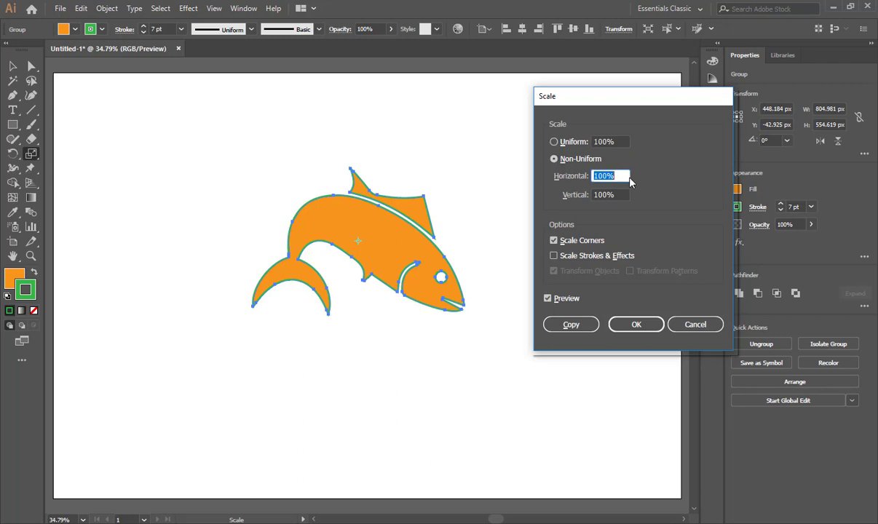
{"action": "key", "text": "Up"}
{"action": "key", "text": "Up"}
{"action": "key", "text": "Up"}
{"action": "key", "text": "Up"}
{"action": "key", "text": "Up"}
{"action": "key", "text": "Up"}
{"action": "key", "text": "Up"}
{"action": "key", "text": "Up"}
{"action": "key", "text": "Up"}
{"action": "key", "text": "Up"}
{"action": "key", "text": "Up"}
{"action": "key", "text": "Up"}
{"action": "key", "text": "Up"}
{"action": "key", "text": "Up"}
{"action": "key", "text": "Up"}
{"action": "key", "text": "Up"}
{"action": "key", "text": "Up"}
{"action": "key", "text": "Up"}
{"action": "key", "text": "Up"}
{"action": "key", "text": "Up"}
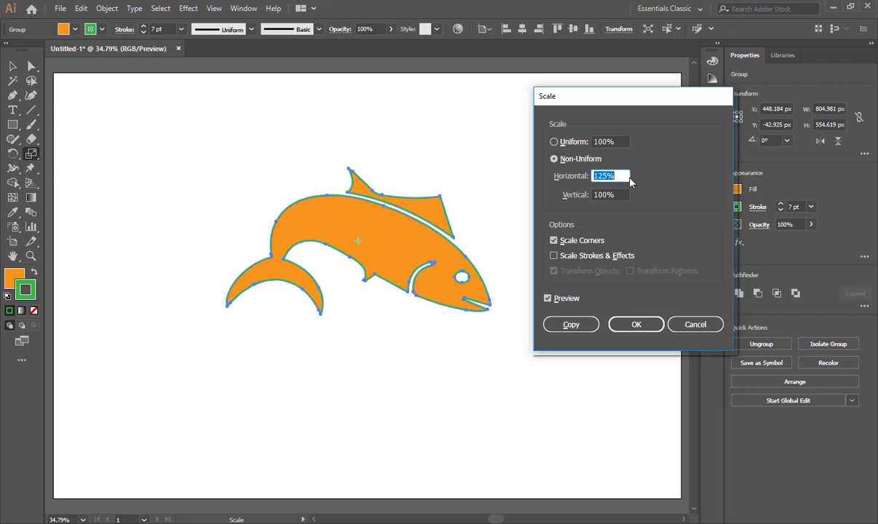
{"action": "key", "text": "Up"}
{"action": "key", "text": "Up"}
{"action": "key", "text": "Up"}
{"action": "key", "text": "Up"}
{"action": "key", "text": "Up"}
{"action": "key", "text": "Up"}
{"action": "key", "text": "Up"}
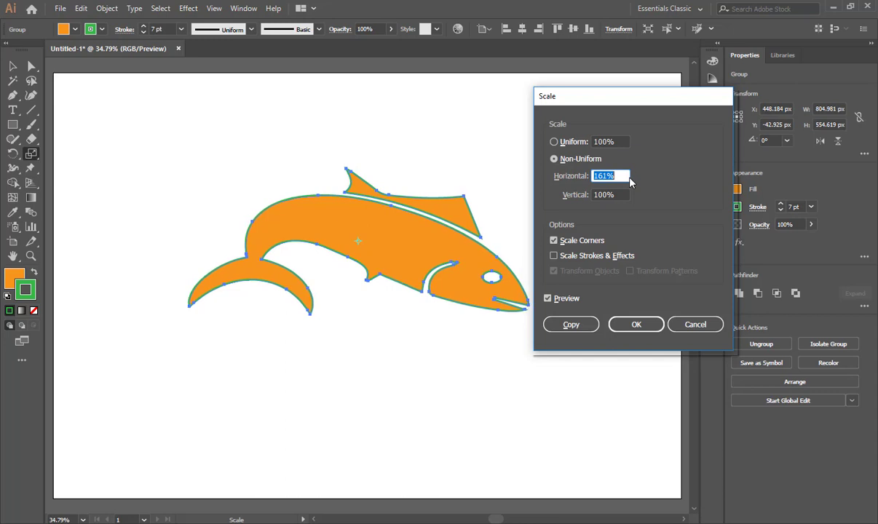
{"action": "key", "text": "Down"}
{"action": "key", "text": "Down"}
{"action": "key", "text": "Down"}
{"action": "key", "text": "Down"}
{"action": "key", "text": "Down"}
{"action": "key", "text": "Down"}
{"action": "key", "text": "Down"}
{"action": "key", "text": "Down"}
{"action": "key", "text": "Down"}
{"action": "key", "text": "Down"}
{"action": "key", "text": "Up"}
{"action": "key", "text": "Up"}
{"action": "key", "text": "Up"}
{"action": "key", "text": "Up"}
{"action": "key", "text": "Up"}
{"action": "key", "text": "Up"}
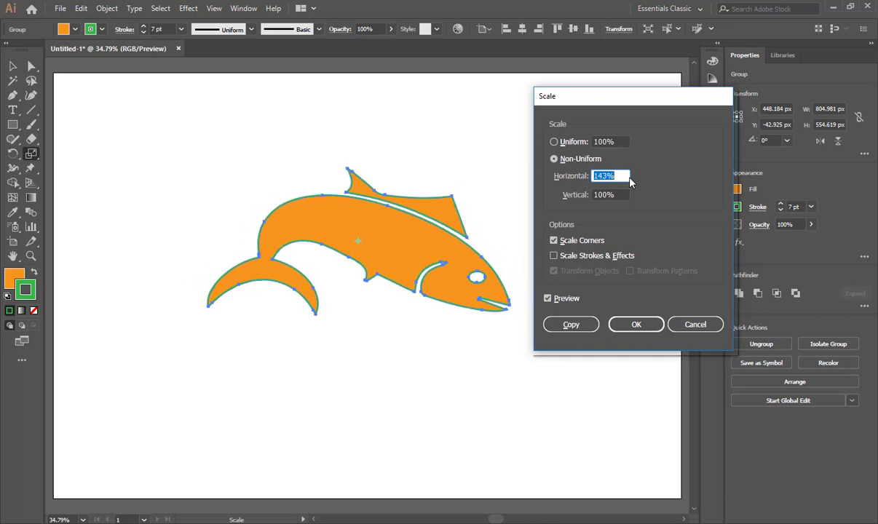
{"action": "type", "text": "100"}
{"action": "key", "text": "Return"}
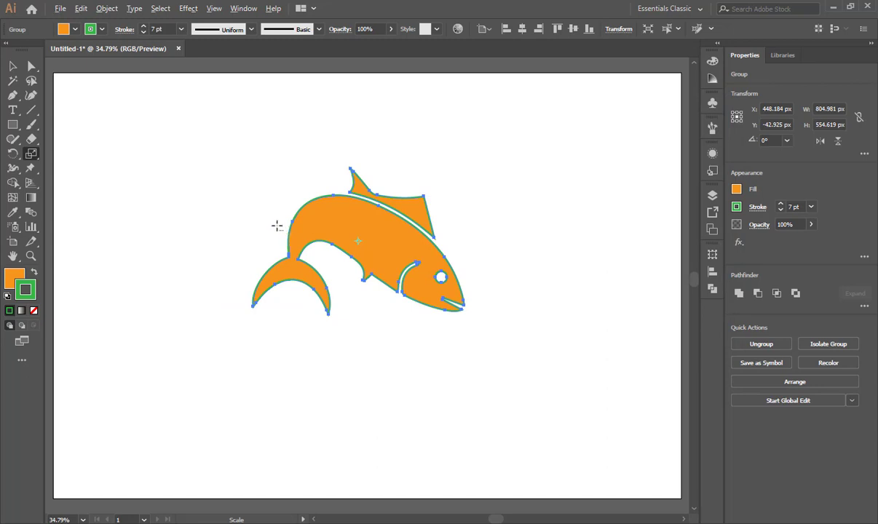
Preview non-uniform vertical scales such as 107%, 168% and 134% on the fish, and bring the vertical value back to 100%.
{"action": "left_click", "coordinate": [360, 239], "text": "alt"}
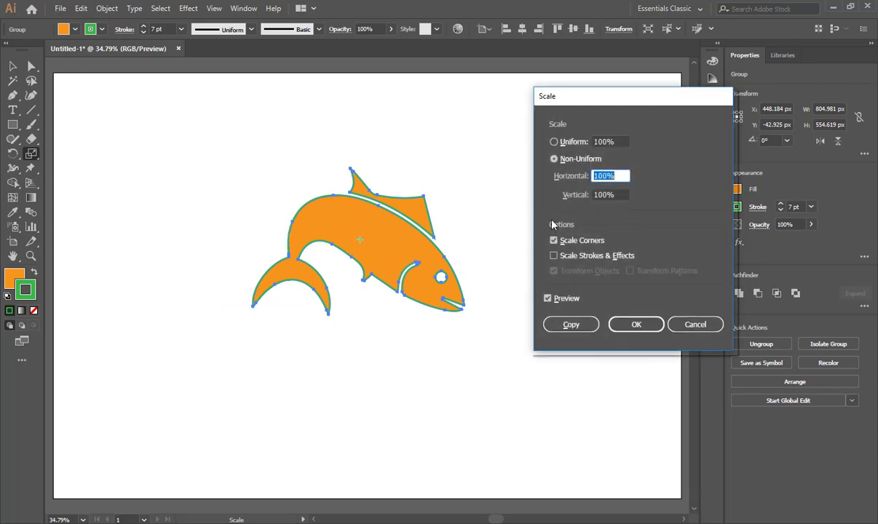
{"action": "left_click", "coordinate": [604, 196]}
{"action": "left_click_drag", "start_coordinate": [603, 195], "coordinate": [567, 205]}
{"action": "key", "text": "Up"}
{"action": "key", "text": "Up"}
{"action": "key", "text": "Up"}
{"action": "key", "text": "Up"}
{"action": "key", "text": "Up"}
{"action": "key", "text": "Up"}
{"action": "key", "text": "Up"}
{"action": "key", "text": "Up"}
{"action": "key", "text": "Up"}
{"action": "key", "text": "Up"}
{"action": "key", "text": "Up"}
{"action": "key", "text": "Up"}
{"action": "key", "text": "Up"}
{"action": "key", "text": "Up"}
{"action": "key", "text": "Up"}
{"action": "key", "text": "Up"}
{"action": "key", "text": "Up"}
{"action": "key", "text": "Up"}
{"action": "key", "text": "Up"}
{"action": "key", "text": "Up"}
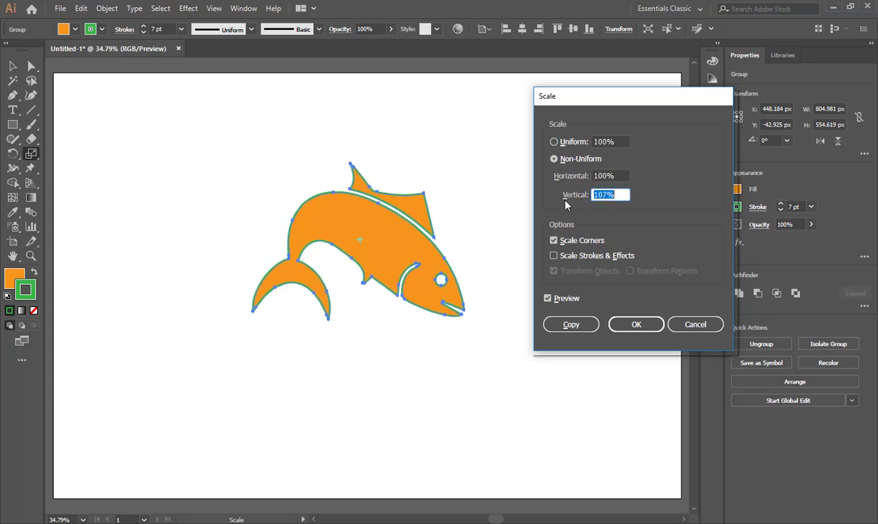
{"action": "key", "text": "Up"}
{"action": "key", "text": "Up"}
{"action": "key", "text": "Up"}
{"action": "key", "text": "Up"}
{"action": "key", "text": "Up"}
{"action": "key", "text": "Up"}
{"action": "key", "text": "Up"}
{"action": "key", "text": "Up"}
{"action": "key", "text": "Up"}
{"action": "key", "text": "Up"}
{"action": "key", "text": "Up"}
{"action": "key", "text": "Up"}
{"action": "key", "text": "Up"}
{"action": "key", "text": "Up"}
{"action": "key", "text": "Up"}
{"action": "key", "text": "Up"}
{"action": "key", "text": "Up"}
{"action": "key", "text": "Up"}
{"action": "key", "text": "Up"}
{"action": "key", "text": "Up"}
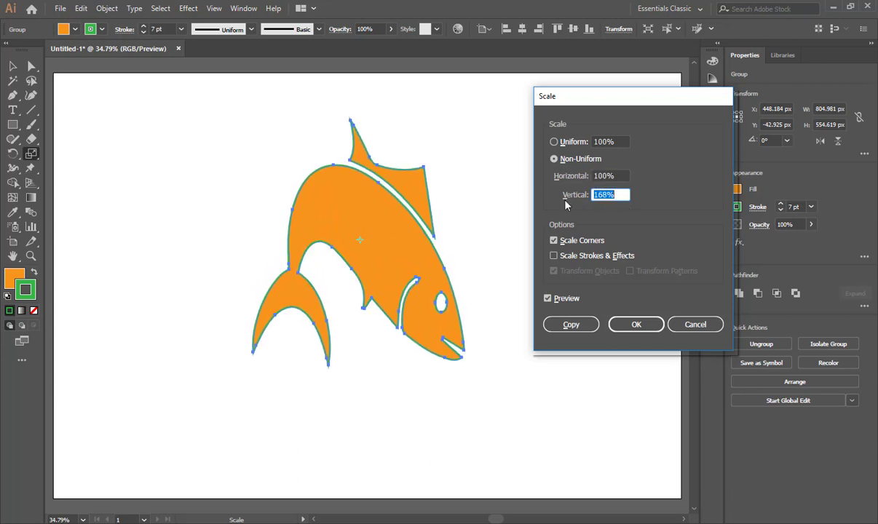
{"action": "key", "text": "Down"}
{"action": "key", "text": "Down"}
{"action": "key", "text": "Down"}
{"action": "key", "text": "Down"}
{"action": "key", "text": "Down"}
{"action": "key", "text": "Down"}
{"action": "key", "text": "Down"}
{"action": "key", "text": "Down"}
{"action": "key", "text": "Down"}
{"action": "key", "text": "Down"}
{"action": "key", "text": "Down"}
{"action": "key", "text": "Down"}
{"action": "key", "text": "Down"}
{"action": "key", "text": "Down"}
{"action": "key", "text": "Down"}
{"action": "key", "text": "Down"}
{"action": "key", "text": "Down"}
{"action": "key", "text": "Down"}
{"action": "key", "text": "Down"}
{"action": "key", "text": "Down"}
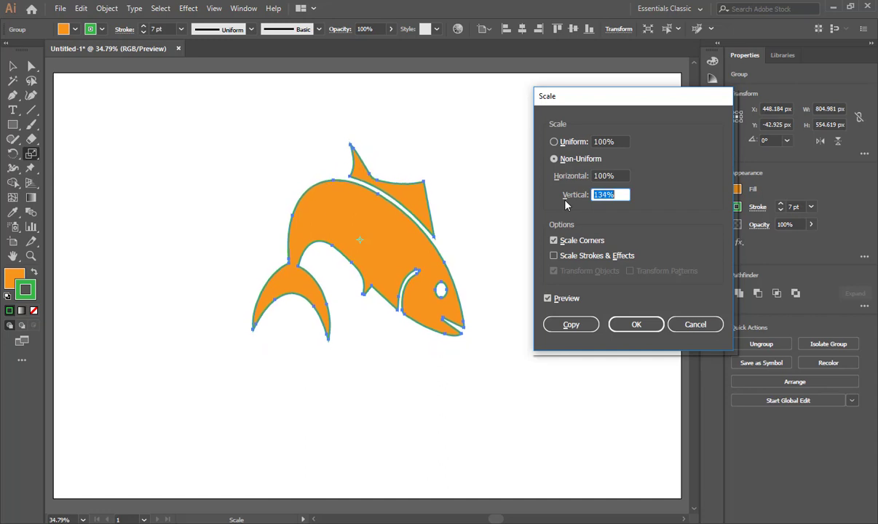
{"action": "key", "text": "Down"}
{"action": "key", "text": "Down"}
{"action": "key", "text": "Down"}
{"action": "key", "text": "Down"}
{"action": "key", "text": "Down"}
{"action": "key", "text": "Down"}
{"action": "key", "text": "Down"}
{"action": "key", "text": "Down"}
{"action": "key", "text": "Down"}
{"action": "key", "text": "Down"}
{"action": "key", "text": "Down"}
{"action": "key", "text": "Down"}
{"action": "key", "text": "Down"}
{"action": "key", "text": "Down"}
{"action": "key", "text": "Down"}
{"action": "key", "text": "Down"}
{"action": "key", "text": "Down"}
{"action": "key", "text": "Down"}
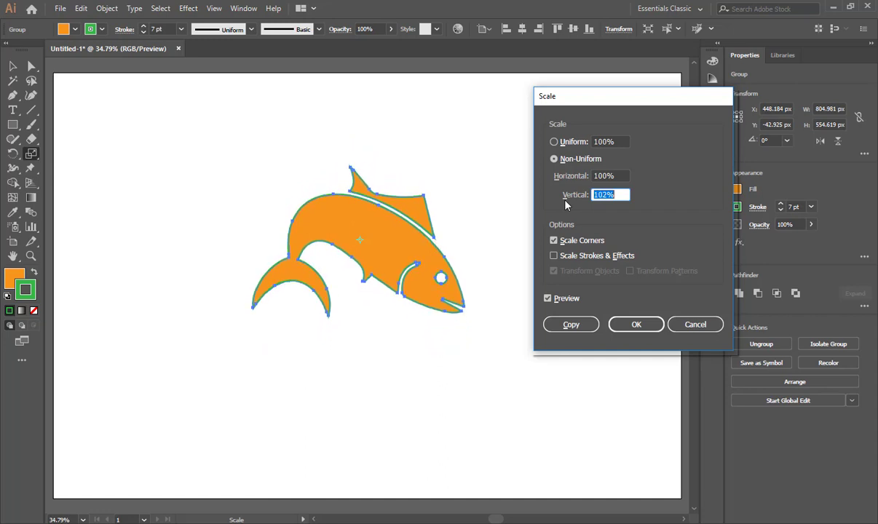
{"action": "key", "text": "Down"}
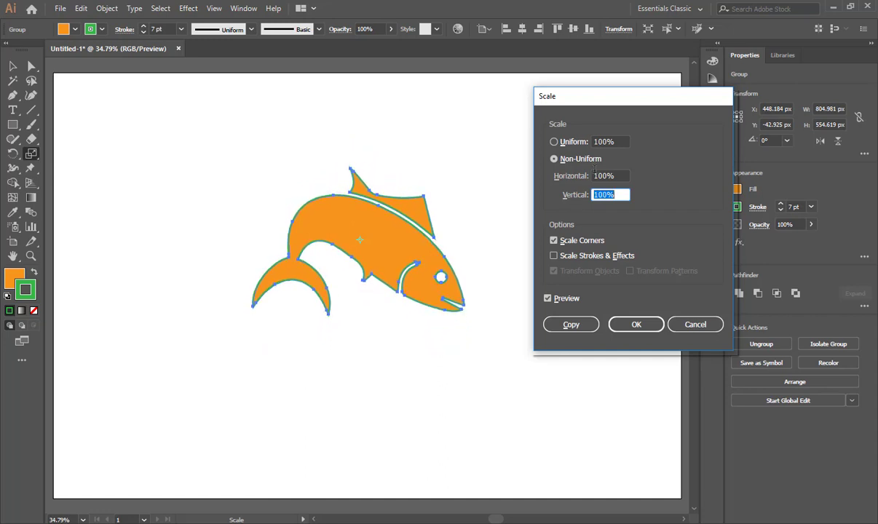
Switch to uniform scaling and shrink the fish to 17% with Scale Strokes & Effects off.
{"action": "left_click", "coordinate": [554, 142]}
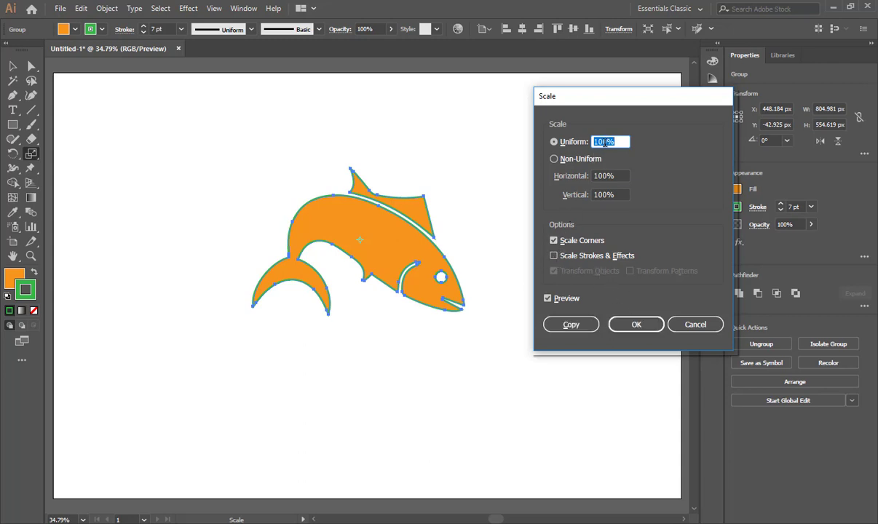
{"action": "scroll", "coordinate": [604, 143], "scroll_direction": "down", "scroll_amount": 20}
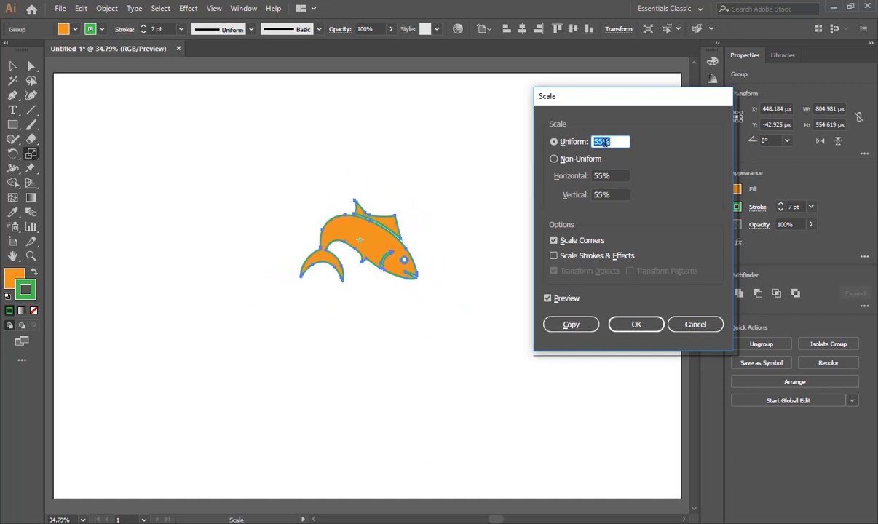
{"action": "scroll", "coordinate": [604, 143], "scroll_direction": "down", "scroll_amount": 20}
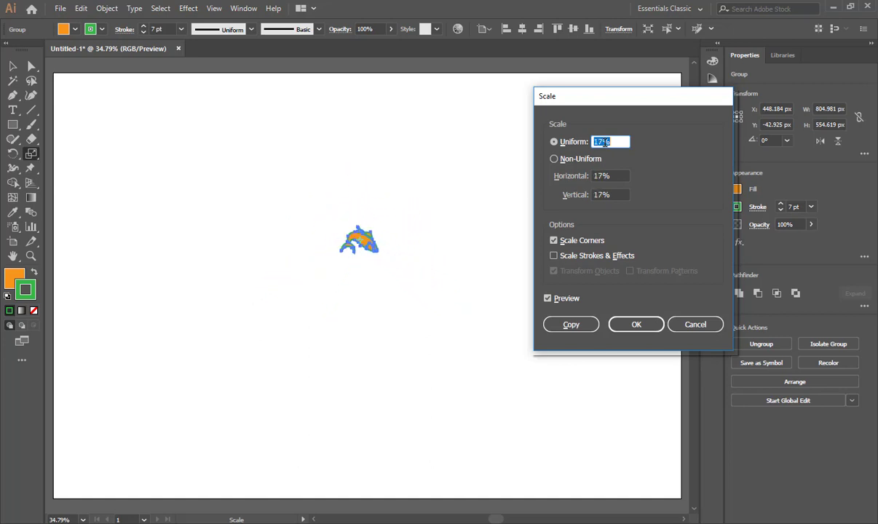
{"action": "left_click", "coordinate": [638, 325]}
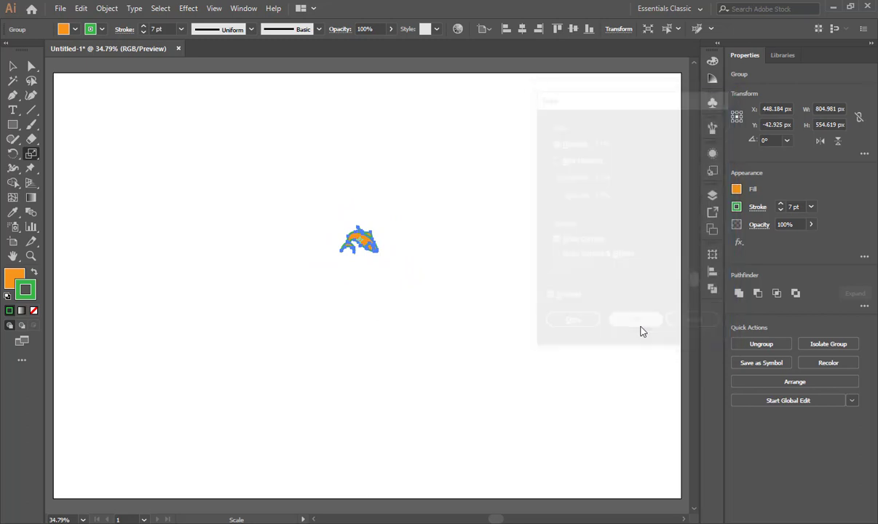
Turn on Scale Strokes & Effects, preview uniform scales such as 18%, 73% and 71% on the small fish, and discard the scaling.
{"action": "scroll", "coordinate": [384, 249], "scroll_direction": "up", "scroll_amount": 8}
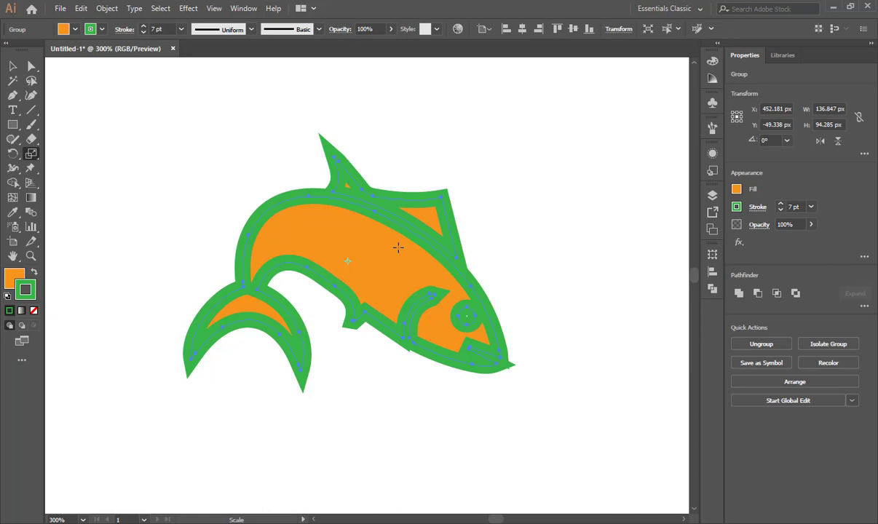
{"action": "left_click", "coordinate": [349, 261], "text": "alt"}
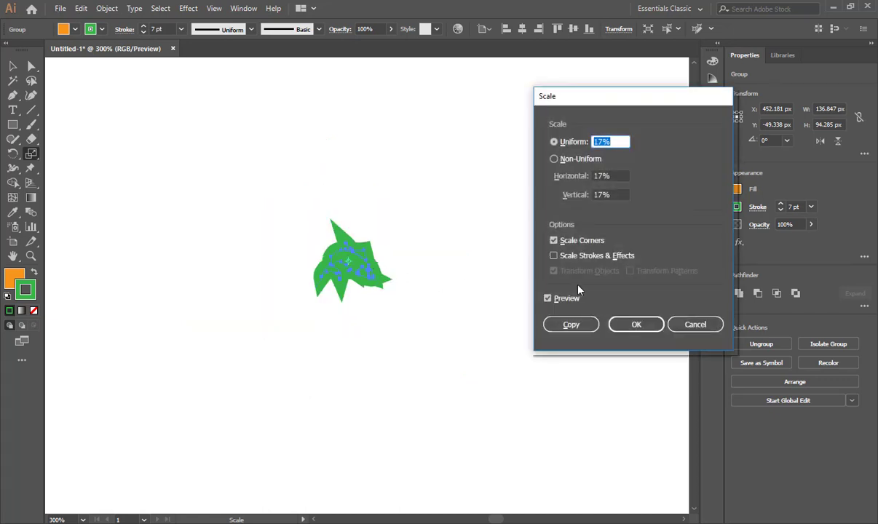
{"action": "left_click", "coordinate": [553, 256]}
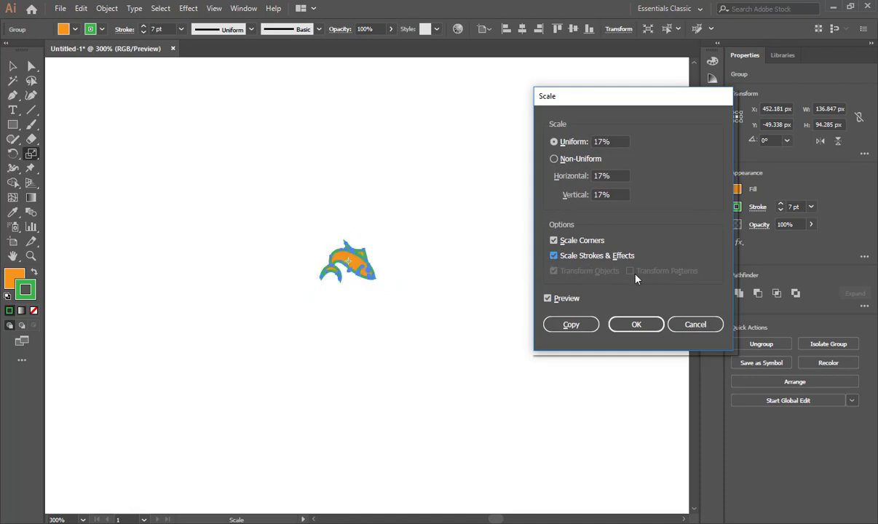
{"action": "left_click_drag", "start_coordinate": [615, 142], "coordinate": [531, 144]}
{"action": "key", "text": "Up"}
{"action": "key", "text": "Up"}
{"action": "key", "text": "Up"}
{"action": "key", "text": "Up"}
{"action": "key", "text": "Up"}
{"action": "key", "text": "Up"}
{"action": "key", "text": "Up"}
{"action": "key", "text": "Up"}
{"action": "key", "text": "Up"}
{"action": "key", "text": "Up"}
{"action": "key", "text": "Up"}
{"action": "key", "text": "Up"}
{"action": "key", "text": "Up"}
{"action": "key", "text": "Up"}
{"action": "key", "text": "Up"}
{"action": "key", "text": "Up"}
{"action": "key", "text": "Up"}
{"action": "key", "text": "Up"}
{"action": "key", "text": "Up"}
{"action": "key", "text": "Up"}
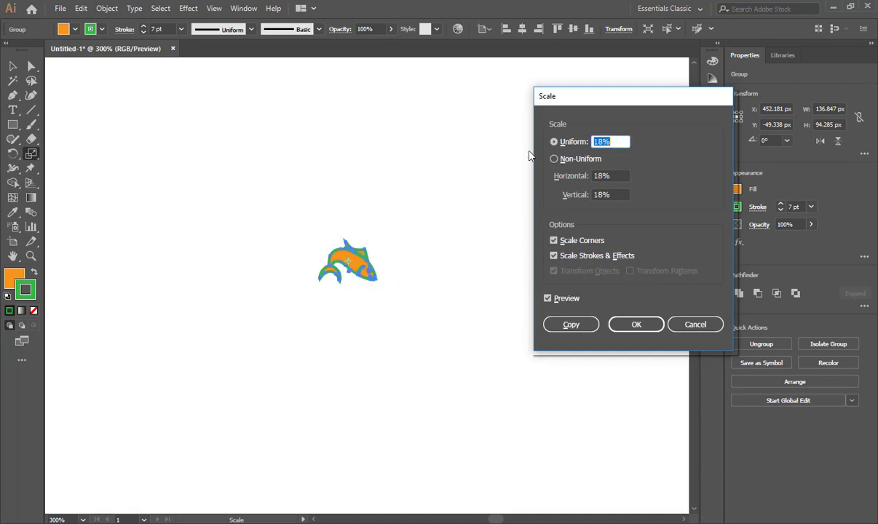
{"action": "key", "text": "Up"}
{"action": "key", "text": "Up"}
{"action": "key", "text": "Up"}
{"action": "key", "text": "Up"}
{"action": "key", "text": "Up"}
{"action": "key", "text": "Up"}
{"action": "key", "text": "Up"}
{"action": "key", "text": "Up"}
{"action": "key", "text": "Up"}
{"action": "key", "text": "Up"}
{"action": "key", "text": "Up"}
{"action": "key", "text": "Up"}
{"action": "key", "text": "Up"}
{"action": "key", "text": "Up"}
{"action": "key", "text": "Up"}
{"action": "key", "text": "Up"}
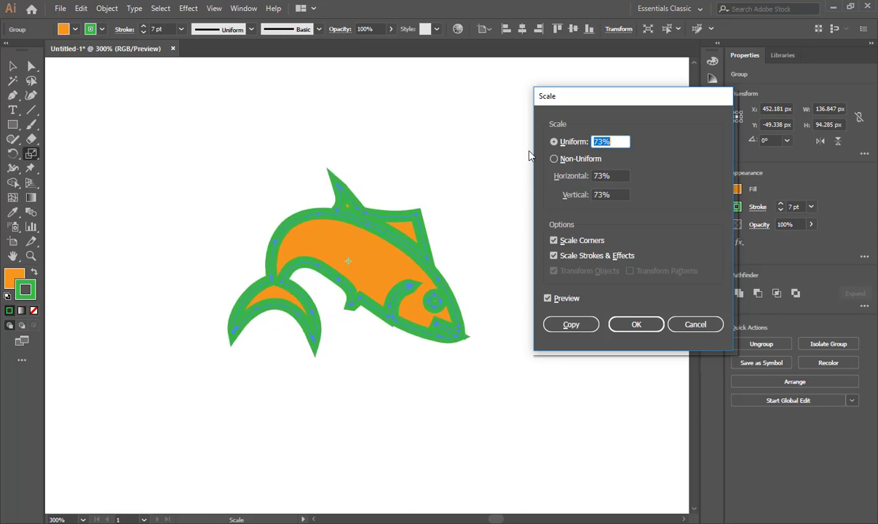
{"action": "key", "text": "Down"}
{"action": "key", "text": "Down"}
{"action": "key", "text": "Down"}
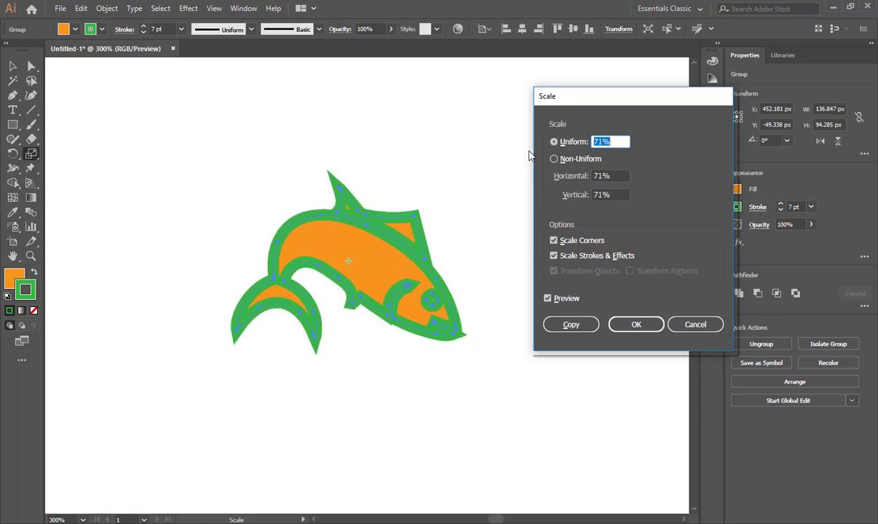
{"action": "left_click", "coordinate": [692, 325]}
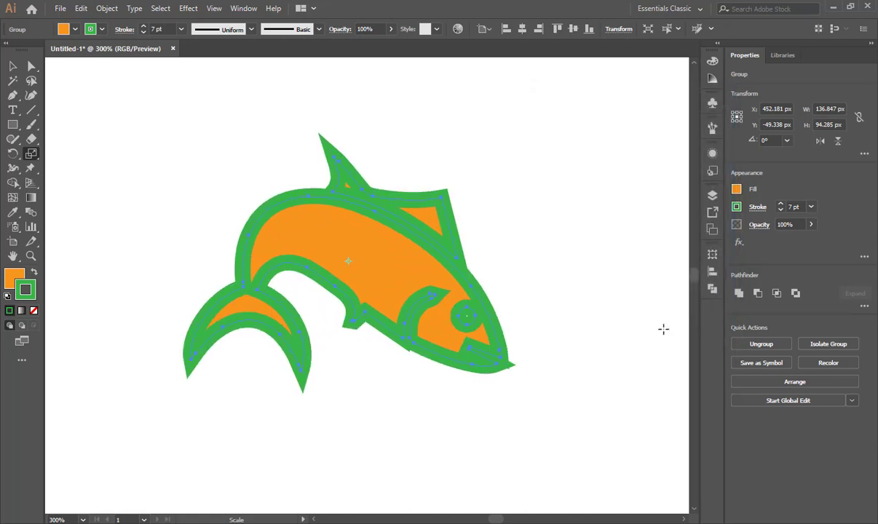
Undo the fish's 17% scaling and select the whole fish again on the artboard.
{"action": "key", "text": "ctrl+z"}
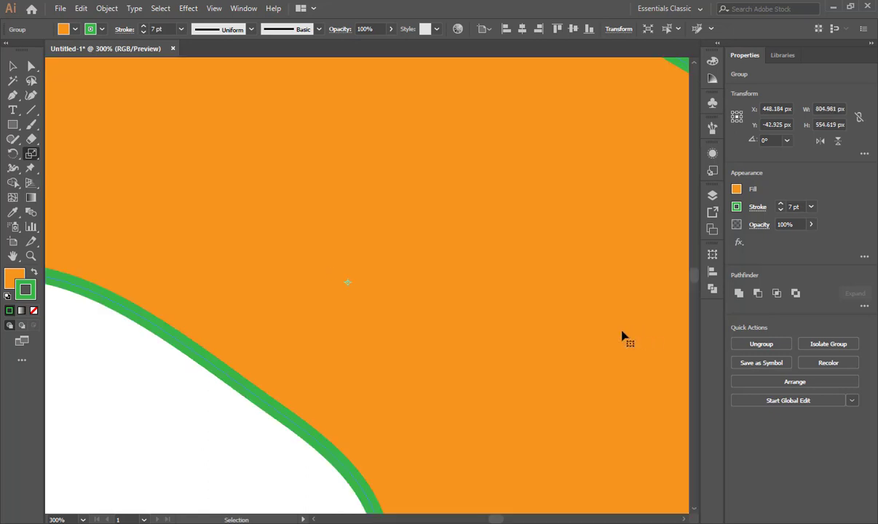
{"action": "key", "text": "ctrl+0"}
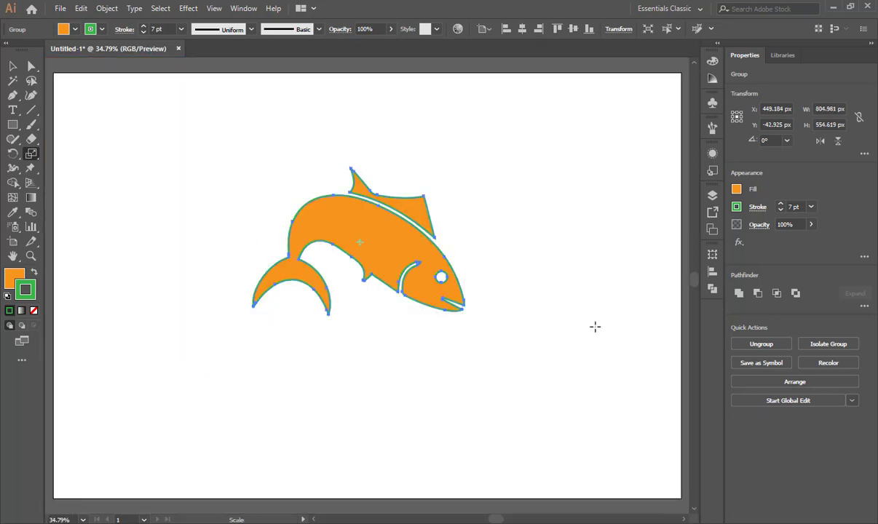
{"action": "left_click", "coordinate": [13, 66]}
{"action": "left_click_drag", "start_coordinate": [168, 127], "coordinate": [504, 350]}
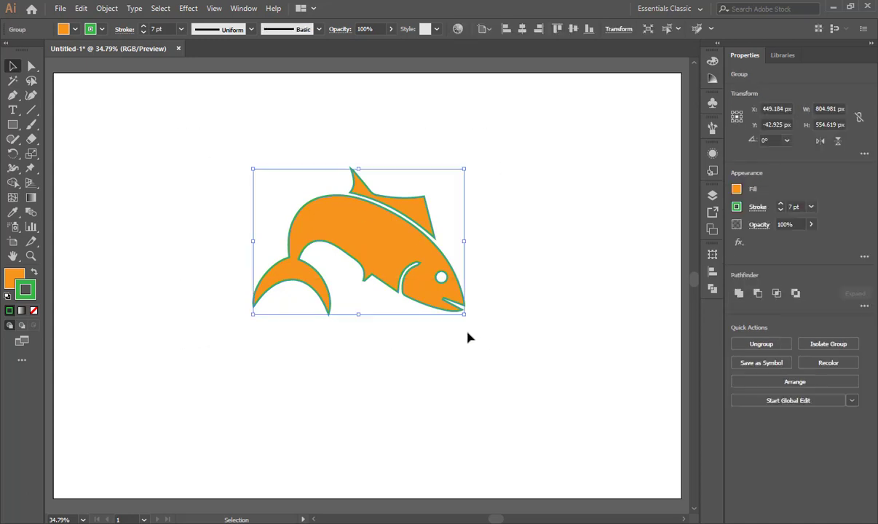
Turn on Scale Strokes & Effects for the fish and compare the 200% uniform preview with the original.
{"action": "left_click", "coordinate": [32, 154]}
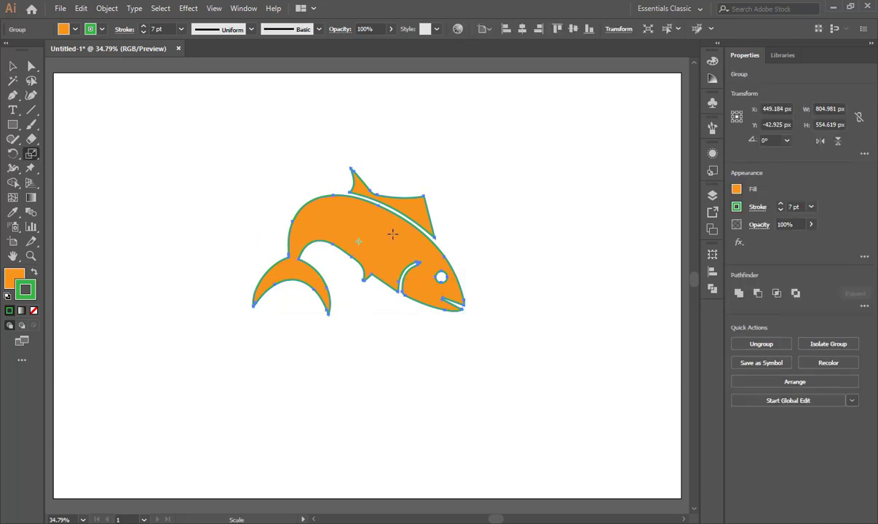
{"action": "left_click", "coordinate": [360, 241], "text": "alt"}
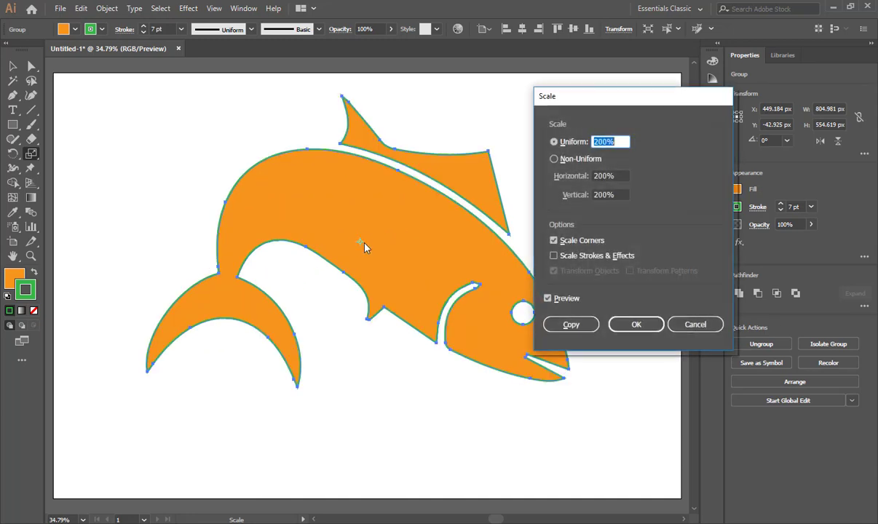
{"action": "left_click", "coordinate": [554, 256]}
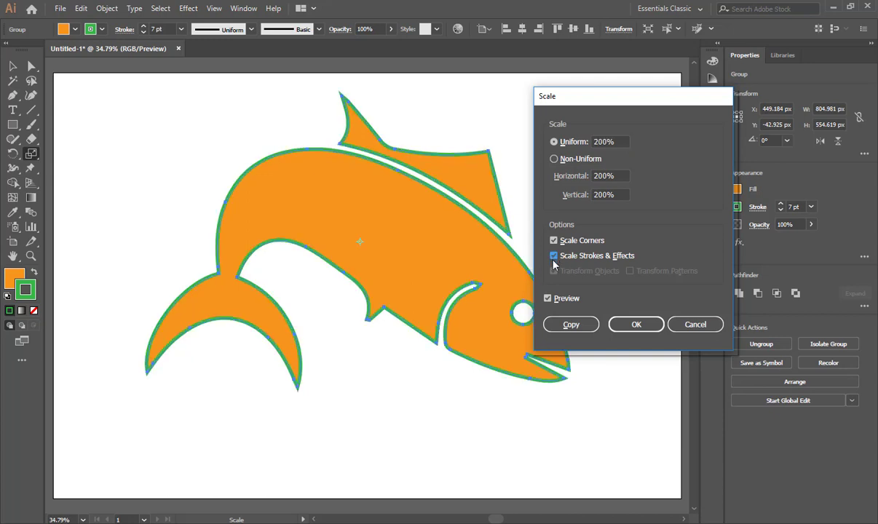
{"action": "left_click", "coordinate": [548, 300]}
{"action": "left_click", "coordinate": [548, 299]}
{"action": "left_click", "coordinate": [548, 299]}
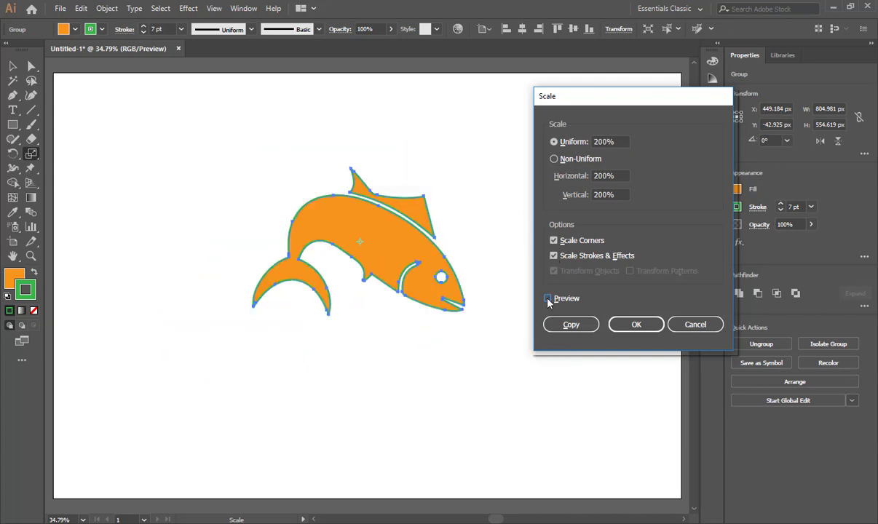
{"action": "left_click", "coordinate": [548, 300]}
Preview uniform scales such as 144%, 83%, 37% and 58% on the fish with its strokes scaling.
{"action": "left_click_drag", "start_coordinate": [629, 147], "coordinate": [542, 146]}
{"action": "key", "text": "Down"}
{"action": "key", "text": "Down"}
{"action": "key", "text": "Down"}
{"action": "key", "text": "Down"}
{"action": "key", "text": "Down"}
{"action": "key", "text": "Down"}
{"action": "key", "text": "Down"}
{"action": "key", "text": "Down"}
{"action": "key", "text": "Down"}
{"action": "key", "text": "Down"}
{"action": "key", "text": "Down"}
{"action": "key", "text": "Down"}
{"action": "key", "text": "Down"}
{"action": "key", "text": "Down"}
{"action": "key", "text": "Down"}
{"action": "key", "text": "Down"}
{"action": "key", "text": "Down"}
{"action": "key", "text": "Down"}
{"action": "key", "text": "Down"}
{"action": "key", "text": "Down"}
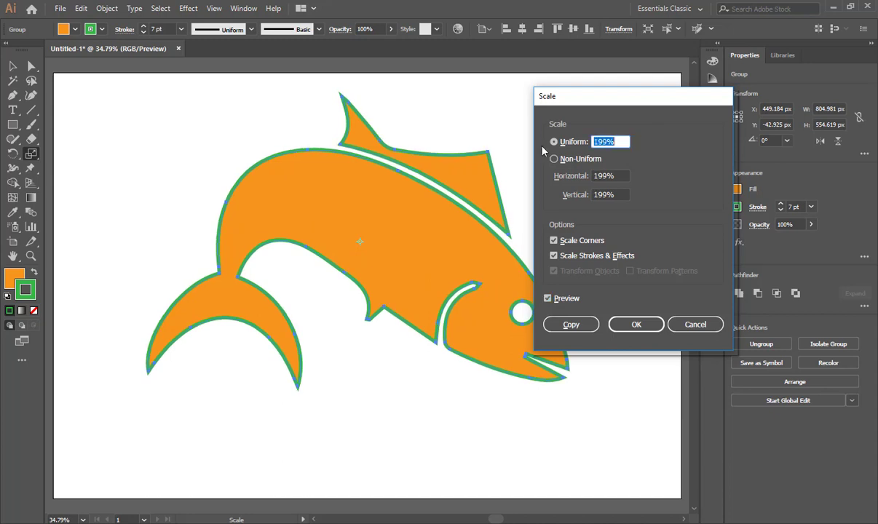
{"action": "key", "text": "Down"}
{"action": "key", "text": "Down"}
{"action": "key", "text": "Down"}
{"action": "key", "text": "Down"}
{"action": "key", "text": "Down"}
{"action": "key", "text": "Down"}
{"action": "key", "text": "Down"}
{"action": "key", "text": "Down"}
{"action": "key", "text": "Down"}
{"action": "key", "text": "Down"}
{"action": "key", "text": "Down"}
{"action": "key", "text": "Down"}
{"action": "key", "text": "Down"}
{"action": "key", "text": "Down"}
{"action": "key", "text": "Down"}
{"action": "key", "text": "Down"}
{"action": "key", "text": "Down"}
{"action": "key", "text": "Down"}
{"action": "key", "text": "Down"}
{"action": "key", "text": "Down"}
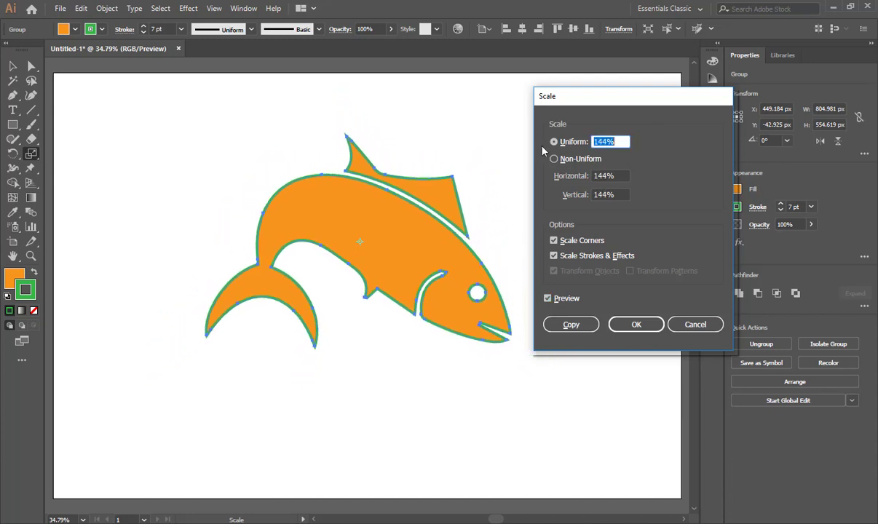
{"action": "key", "text": "Down"}
{"action": "key", "text": "Down"}
{"action": "key", "text": "Down"}
{"action": "key", "text": "Down"}
{"action": "key", "text": "Down"}
{"action": "key", "text": "Down"}
{"action": "key", "text": "Down"}
{"action": "key", "text": "Down"}
{"action": "key", "text": "Down"}
{"action": "key", "text": "Down"}
{"action": "key", "text": "Down"}
{"action": "key", "text": "Down"}
{"action": "key", "text": "Down"}
{"action": "key", "text": "Down"}
{"action": "key", "text": "Down"}
{"action": "key", "text": "Down"}
{"action": "key", "text": "Down"}
{"action": "key", "text": "Down"}
{"action": "key", "text": "Down"}
{"action": "key", "text": "Down"}
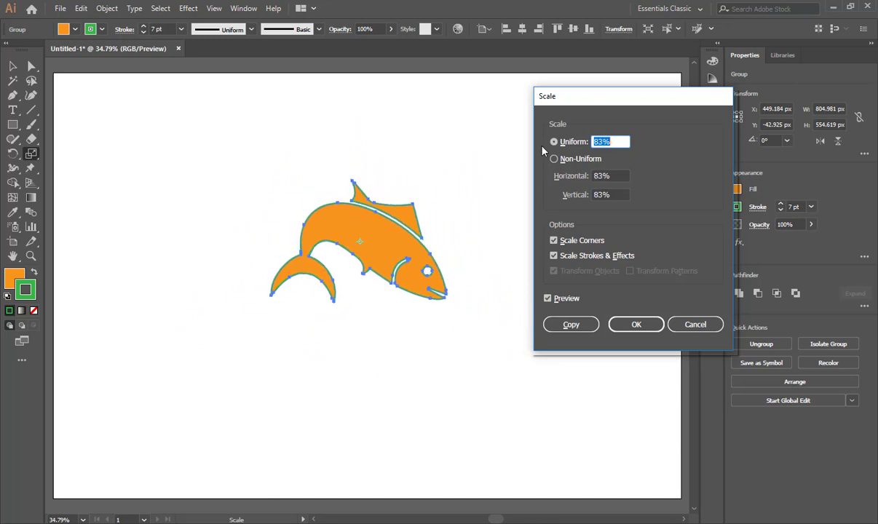
{"action": "key", "text": "Down"}
{"action": "key", "text": "Down"}
{"action": "key", "text": "Down"}
{"action": "key", "text": "Down"}
{"action": "key", "text": "Down"}
{"action": "key", "text": "Down"}
{"action": "key", "text": "Down"}
{"action": "key", "text": "Down"}
{"action": "key", "text": "Down"}
{"action": "key", "text": "Down"}
{"action": "key", "text": "Down"}
{"action": "key", "text": "Down"}
{"action": "key", "text": "Down"}
{"action": "key", "text": "Down"}
{"action": "key", "text": "Down"}
{"action": "key", "text": "Down"}
{"action": "key", "text": "Down"}
{"action": "key", "text": "Down"}
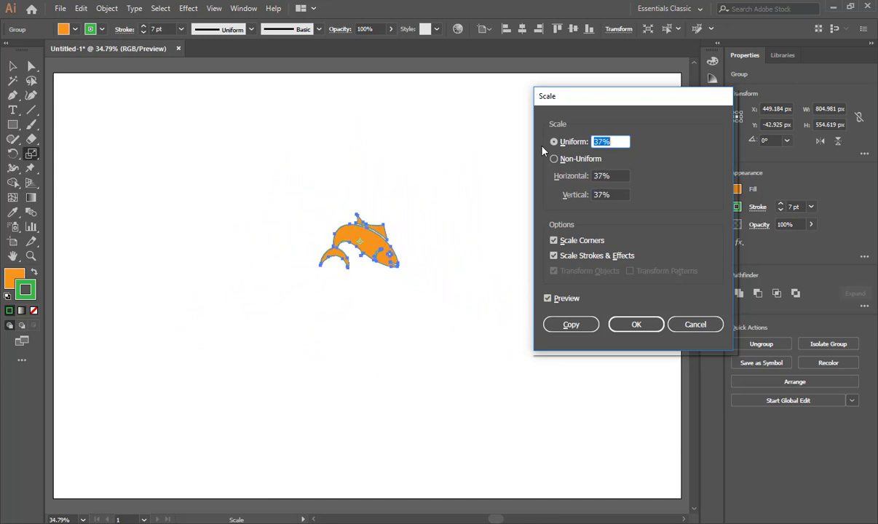
{"action": "key", "text": "Up"}
{"action": "key", "text": "Up"}
{"action": "key", "text": "Up"}
{"action": "key", "text": "Up"}
{"action": "key", "text": "Up"}
{"action": "key", "text": "Up"}
{"action": "key", "text": "Up"}
{"action": "key", "text": "Up"}
{"action": "key", "text": "Up"}
{"action": "key", "text": "Up"}
{"action": "key", "text": "Up"}
{"action": "key", "text": "Up"}
{"action": "key", "text": "Up"}
{"action": "key", "text": "Up"}
{"action": "key", "text": "Up"}
{"action": "key", "text": "Up"}
{"action": "key", "text": "Up"}
{"action": "key", "text": "Up"}
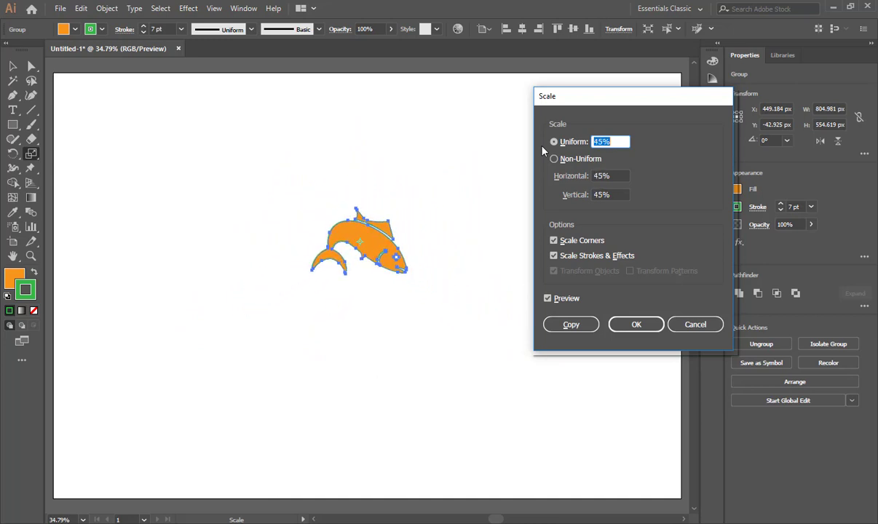
{"action": "key", "text": "Up"}
{"action": "key", "text": "Up"}
{"action": "key", "text": "Up"}
{"action": "key", "text": "Up"}
{"action": "key", "text": "Up"}
{"action": "key", "text": "Up"}
{"action": "key", "text": "Up"}
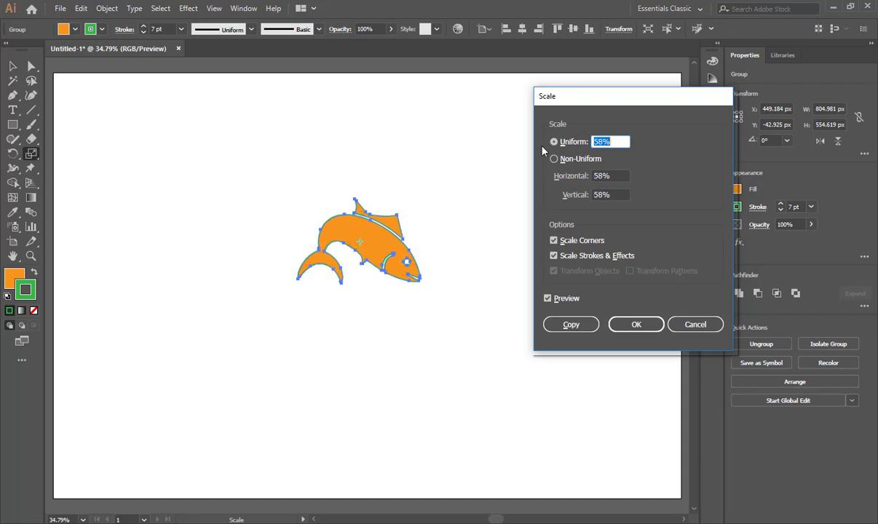
Scale the fish uniformly to 25% with Scale Strokes & Effects on.
{"action": "left_click", "coordinate": [555, 241]}
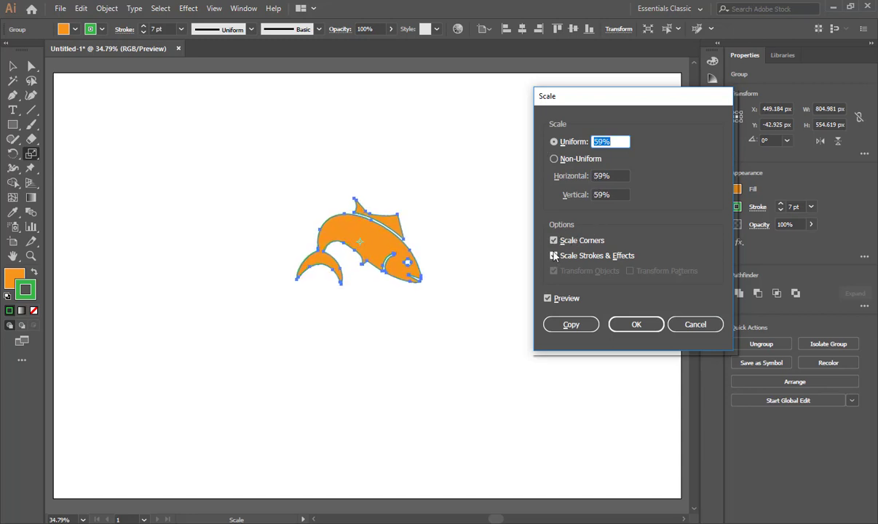
{"action": "key", "text": "Down"}
{"action": "key", "text": "Down"}
{"action": "key", "text": "Down"}
{"action": "key", "text": "Down"}
{"action": "key", "text": "Down"}
{"action": "key", "text": "Down"}
{"action": "key", "text": "Down"}
{"action": "key", "text": "Down"}
{"action": "key", "text": "Down"}
{"action": "key", "text": "Down"}
{"action": "key", "text": "Down"}
{"action": "key", "text": "Down"}
{"action": "key", "text": "Down"}
{"action": "key", "text": "Down"}
{"action": "key", "text": "Down"}
{"action": "key", "text": "Down"}
{"action": "key", "text": "Down"}
{"action": "key", "text": "Down"}
{"action": "key", "text": "Down"}
{"action": "key", "text": "Down"}
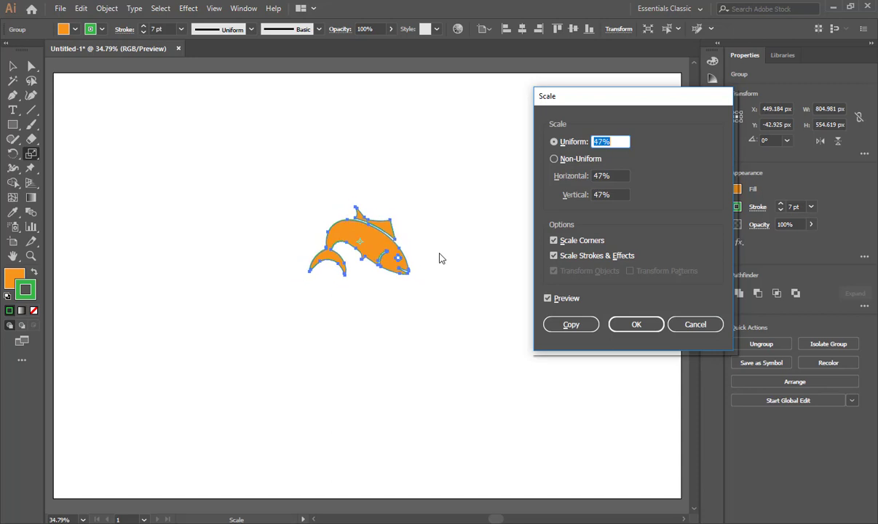
{"action": "left_click", "coordinate": [648, 324]}
Check the shrunken fish's outline up close and delete the fish from the artboard.
{"action": "key", "text": "ctrl+equal"}
{"action": "key", "text": "ctrl+equal"}
{"action": "key", "text": "ctrl+equal"}
{"action": "key", "text": "ctrl+equal"}
{"action": "key", "text": "ctrl+equal"}
{"action": "key", "text": "ctrl+equal"}
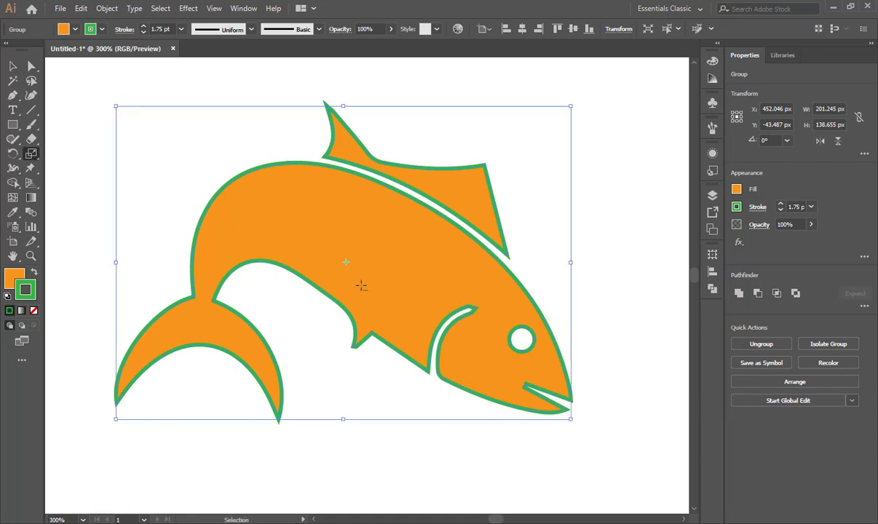
{"action": "key", "text": "ctrl+0"}
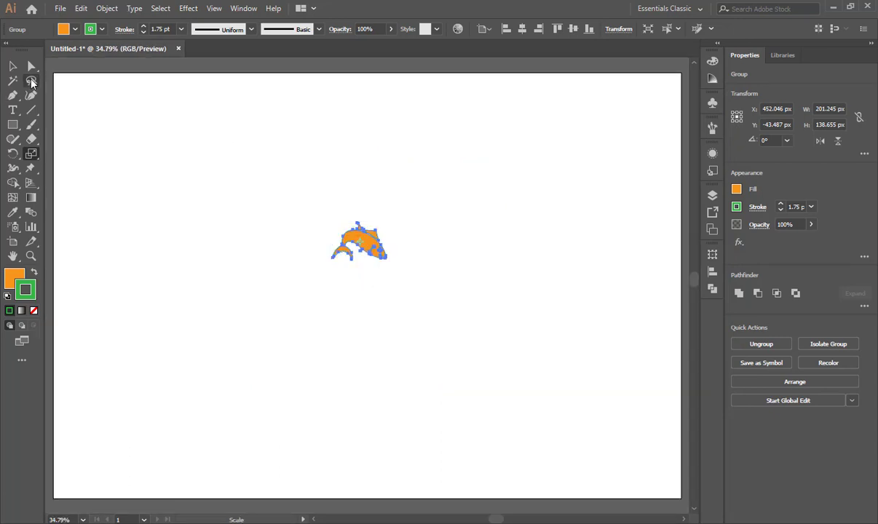
{"action": "key", "text": "Delete"}
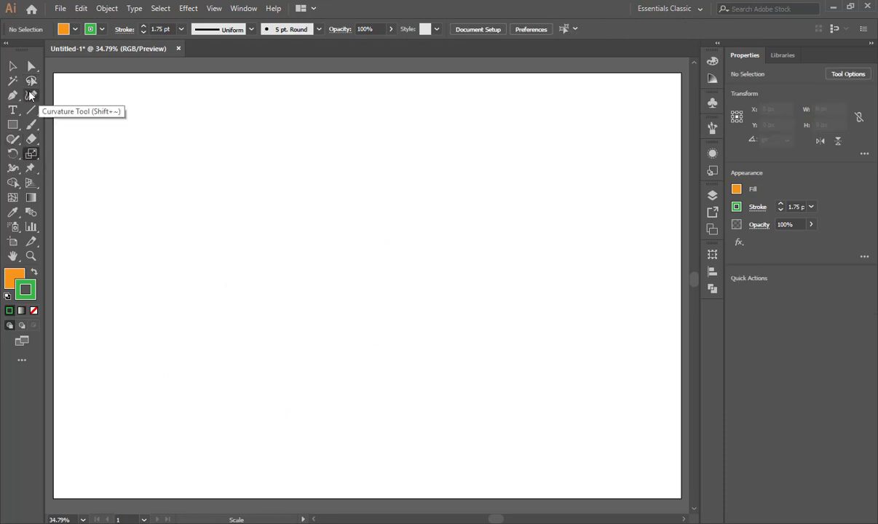
Draw a rectangle about 2351 by 1574 px just inside the artboard edges and remove its fill.
{"action": "left_click", "coordinate": [12, 125]}
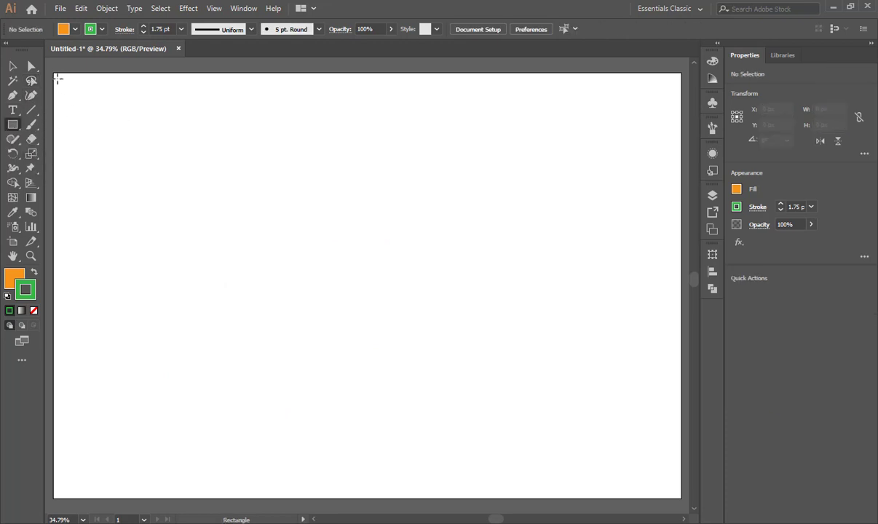
{"action": "left_click_drag", "start_coordinate": [57, 77], "coordinate": [527, 492]}
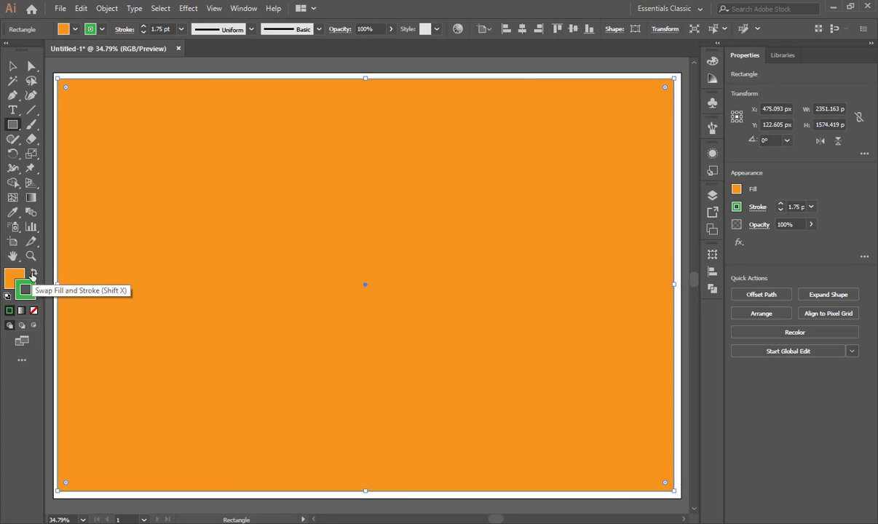
{"action": "left_click", "coordinate": [13, 277]}
{"action": "left_click", "coordinate": [34, 313]}
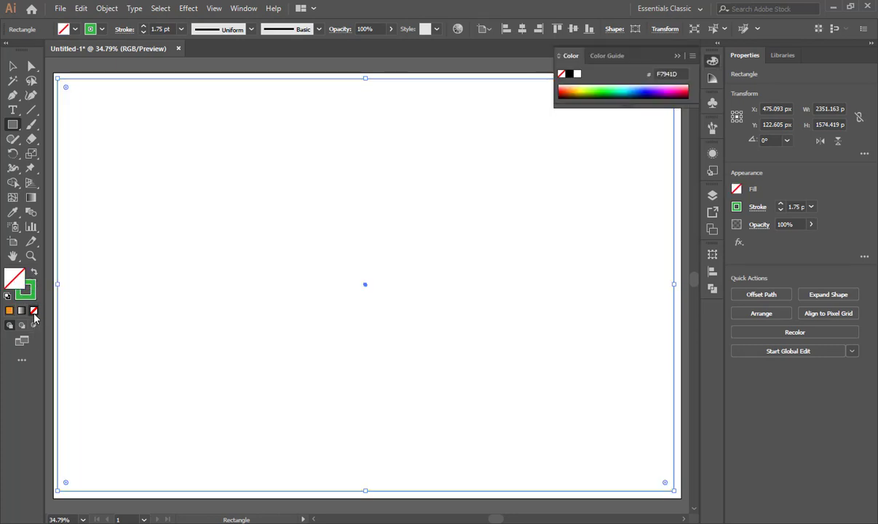
Set the rectangle's stroke weight to 13 pt and put away the color settings.
{"action": "left_click", "coordinate": [143, 28]}
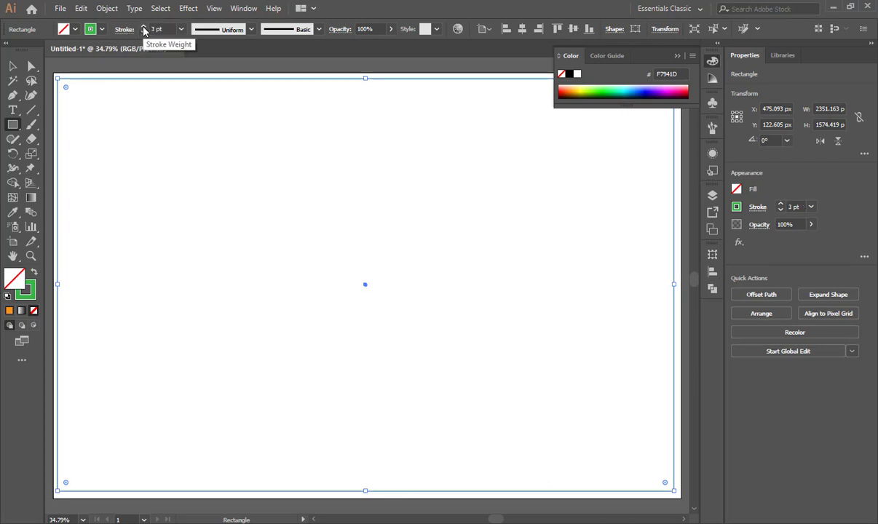
{"action": "left_click", "coordinate": [144, 27]}
{"action": "left_click", "coordinate": [144, 28]}
{"action": "left_click", "coordinate": [144, 28]}
{"action": "left_click", "coordinate": [143, 27]}
{"action": "left_click", "coordinate": [144, 28]}
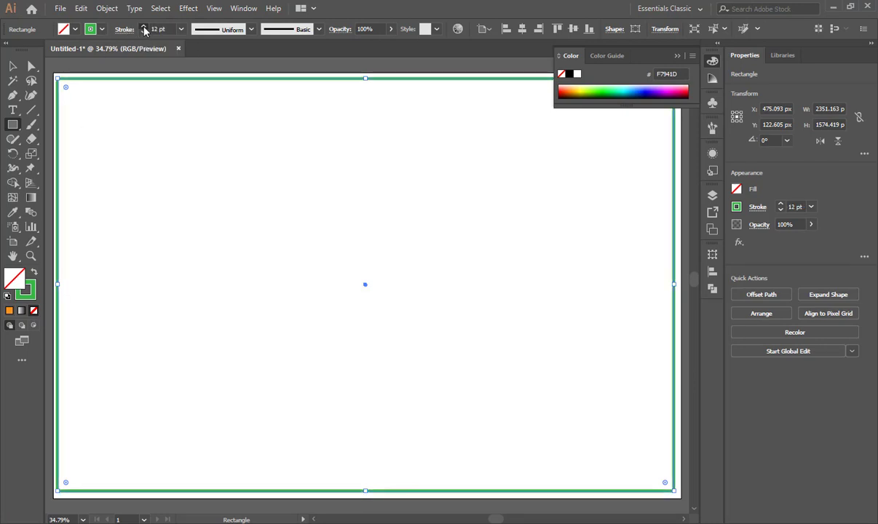
{"action": "left_click", "coordinate": [143, 28]}
{"action": "left_click", "coordinate": [677, 56]}
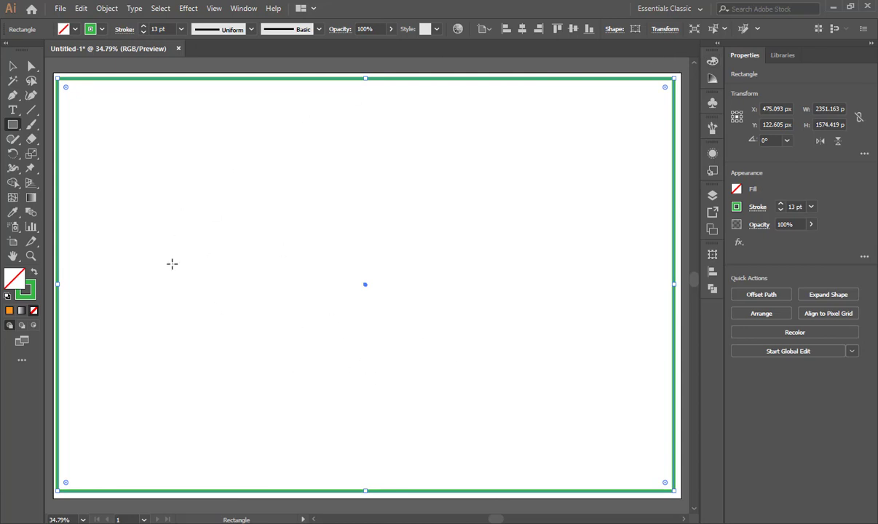
Scale a copy of the rectangle inward about its centre to about 2267 by 1500 px with the Scale tool.
{"action": "left_click", "coordinate": [31, 153]}
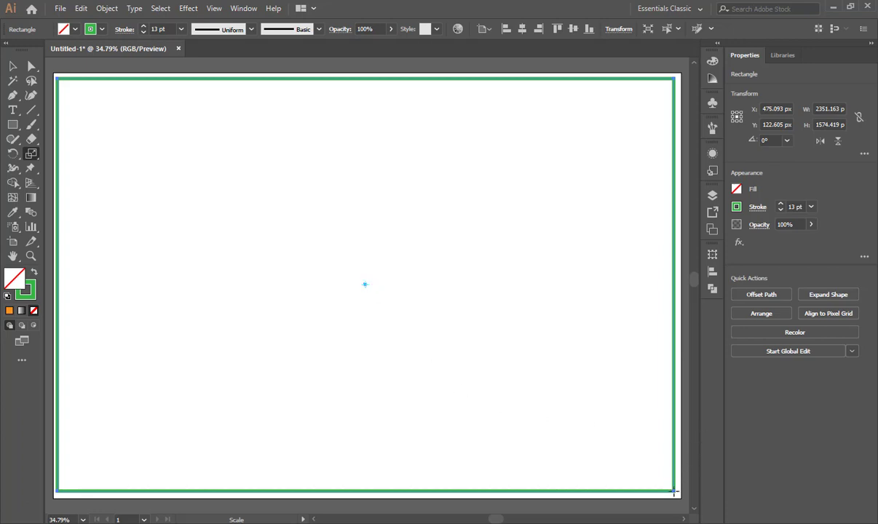
{"action": "mouse_move", "coordinate": [675, 492]}
{"action": "left_mouse_down"}
{"action": "mouse_move", "coordinate": [664, 482]}
{"action": "mouse_move", "coordinate": [668, 490]}
{"action": "left_mouse_up"}
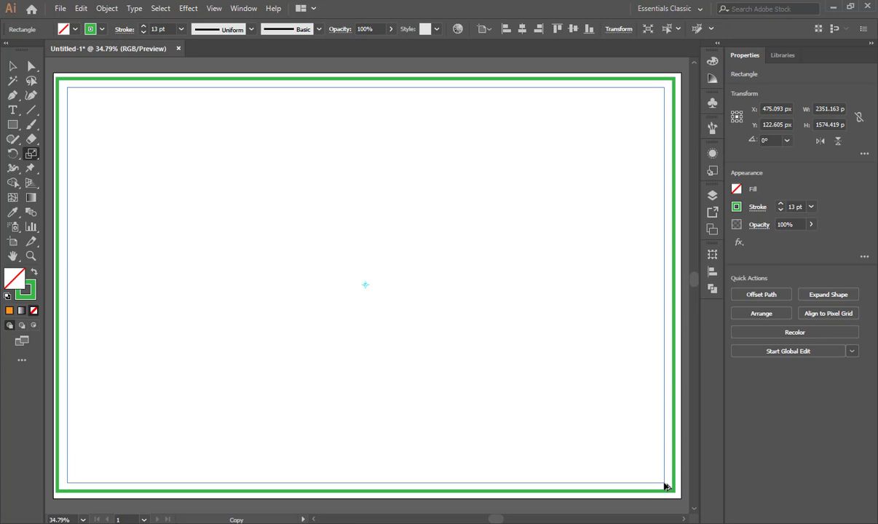
{"action": "left_click_drag", "start_coordinate": [665, 487], "coordinate": [664, 485]}
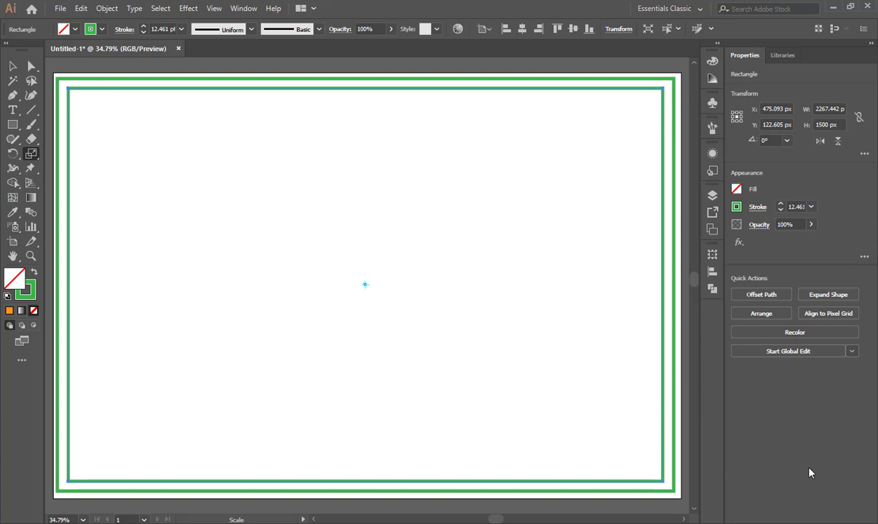
Repeat the scaled copy toward the centre to build a tunnel of nested rectangles, the innermost about 250 px wide.
{"action": "key", "text": "ctrl+d"}
{"action": "key", "text": "ctrl+d"}
{"action": "key", "text": "ctrl+d"}
{"action": "key", "text": "ctrl+d"}
{"action": "key", "text": "ctrl+d"}
{"action": "key", "text": "ctrl+d"}
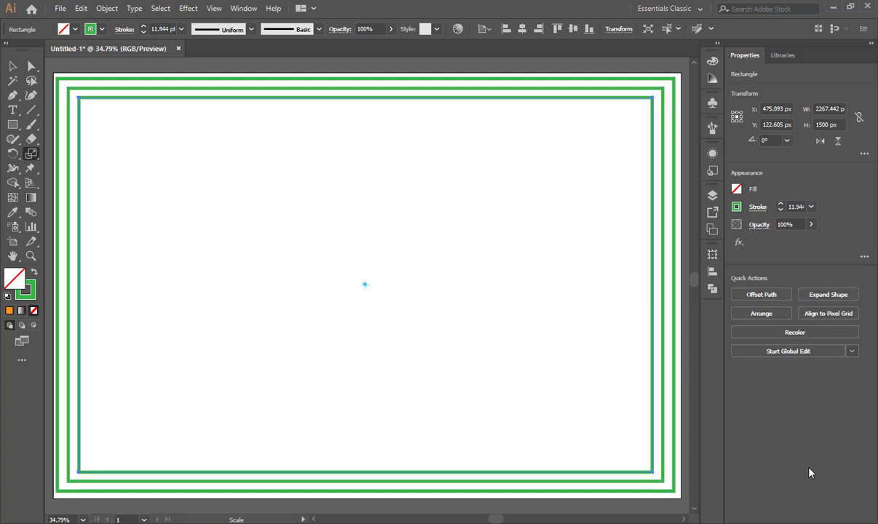
{"action": "key", "text": "ctrl+d"}
{"action": "key", "text": "ctrl+d"}
{"action": "key", "text": "ctrl+d"}
{"action": "key", "text": "ctrl+d"}
{"action": "key", "text": "ctrl+d"}
{"action": "key", "text": "ctrl+d"}
{"action": "key", "text": "ctrl+d"}
{"action": "key", "text": "ctrl+d"}
{"action": "key", "text": "ctrl+d"}
{"action": "key", "text": "ctrl+d"}
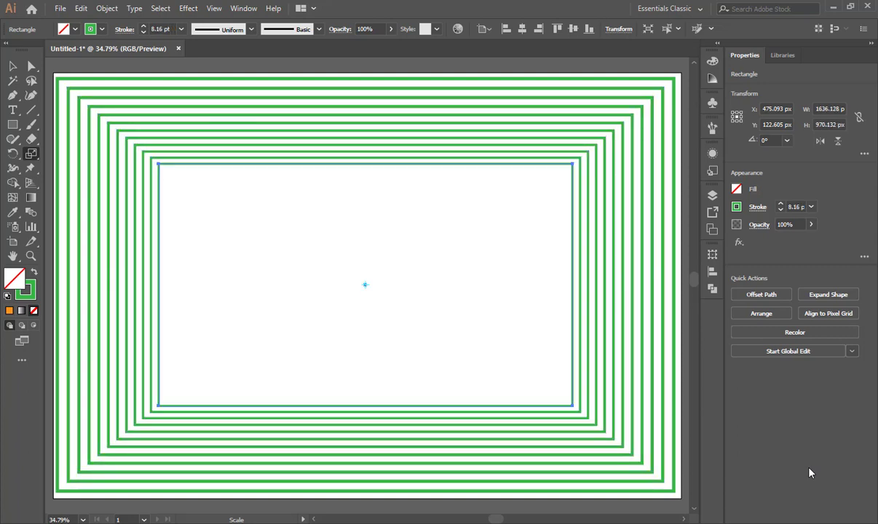
{"action": "key", "text": "ctrl+d"}
{"action": "key", "text": "ctrl+d"}
{"action": "key", "text": "ctrl+d"}
{"action": "key", "text": "ctrl+d"}
{"action": "key", "text": "ctrl+d"}
{"action": "key", "text": "ctrl+d"}
{"action": "key", "text": "ctrl+d"}
{"action": "key", "text": "ctrl+d"}
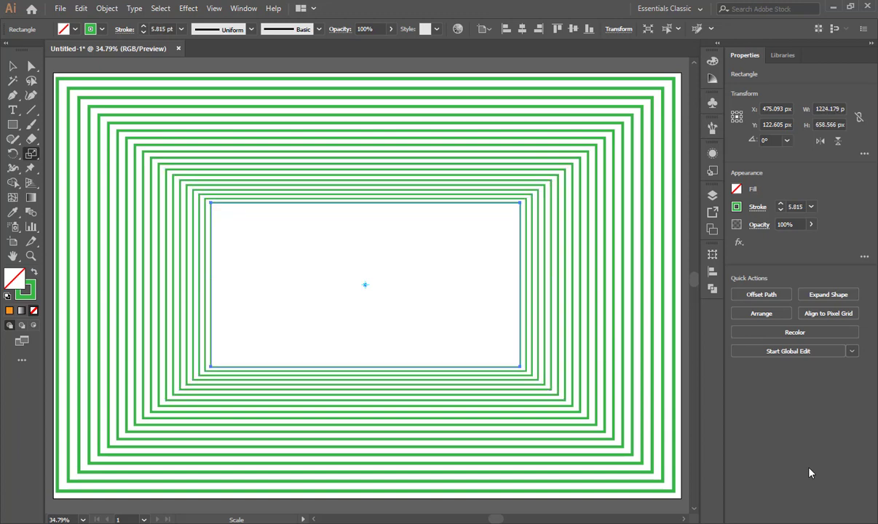
{"action": "key", "text": "ctrl+d"}
{"action": "key", "text": "ctrl+d"}
{"action": "key", "text": "ctrl+d"}
{"action": "key", "text": "ctrl+d"}
{"action": "key", "text": "ctrl+d"}
{"action": "key", "text": "ctrl+d"}
{"action": "key", "text": "ctrl+d"}
{"action": "key", "text": "ctrl+d"}
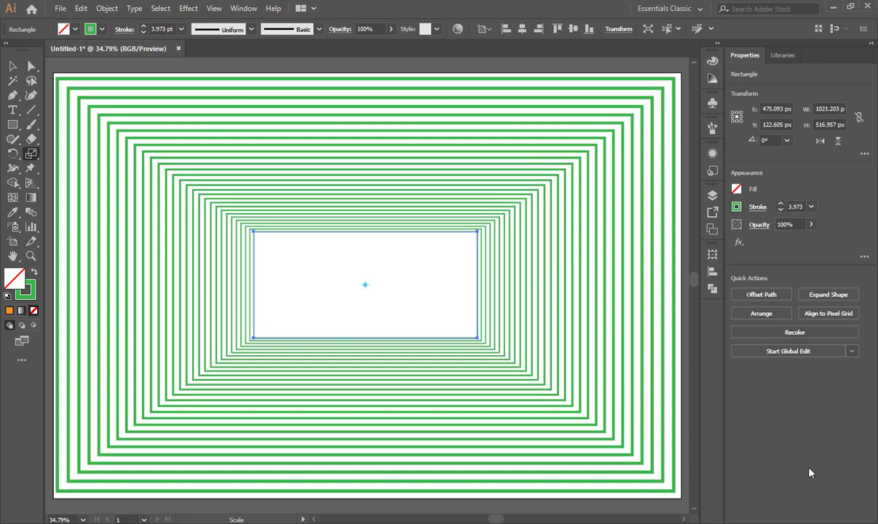
{"action": "key", "text": "ctrl+d"}
{"action": "key", "text": "ctrl+d"}
{"action": "key", "text": "ctrl+d"}
{"action": "key", "text": "ctrl+d"}
{"action": "key", "text": "ctrl+d"}
{"action": "key", "text": "ctrl+d"}
{"action": "key", "text": "ctrl+d"}
{"action": "key", "text": "ctrl+d"}
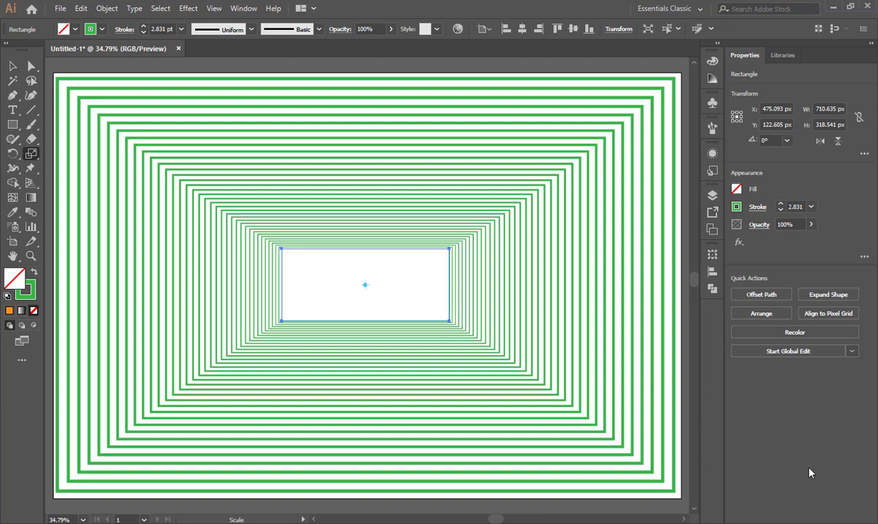
{"action": "key", "text": "ctrl+d"}
{"action": "key", "text": "ctrl+d"}
{"action": "key", "text": "ctrl+d"}
{"action": "key", "text": "ctrl+d"}
{"action": "key", "text": "ctrl+d"}
{"action": "key", "text": "ctrl+d"}
{"action": "key", "text": "ctrl+d"}
{"action": "key", "text": "ctrl+d"}
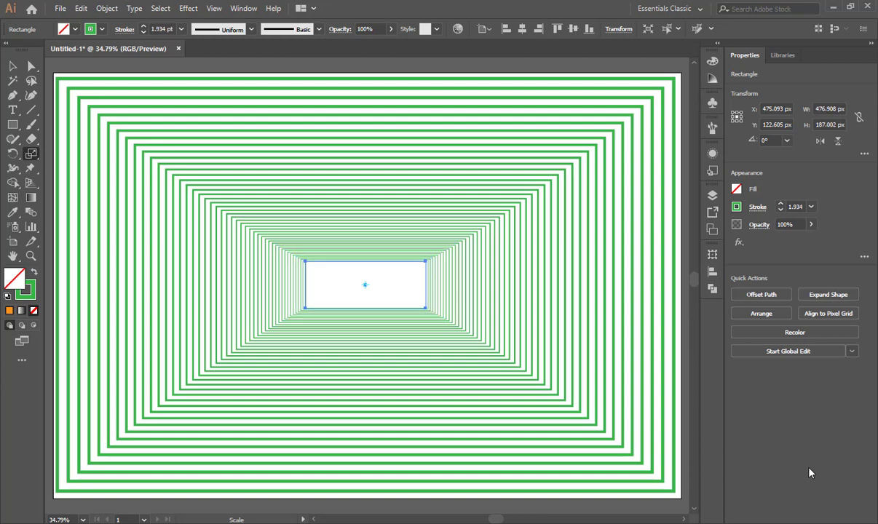
{"action": "key", "text": "ctrl+d"}
{"action": "key", "text": "ctrl+d"}
{"action": "key", "text": "ctrl+d"}
{"action": "key", "text": "ctrl+d"}
{"action": "key", "text": "ctrl+d"}
{"action": "key", "text": "ctrl+d"}
{"action": "key", "text": "ctrl+d"}
{"action": "key", "text": "ctrl+d"}
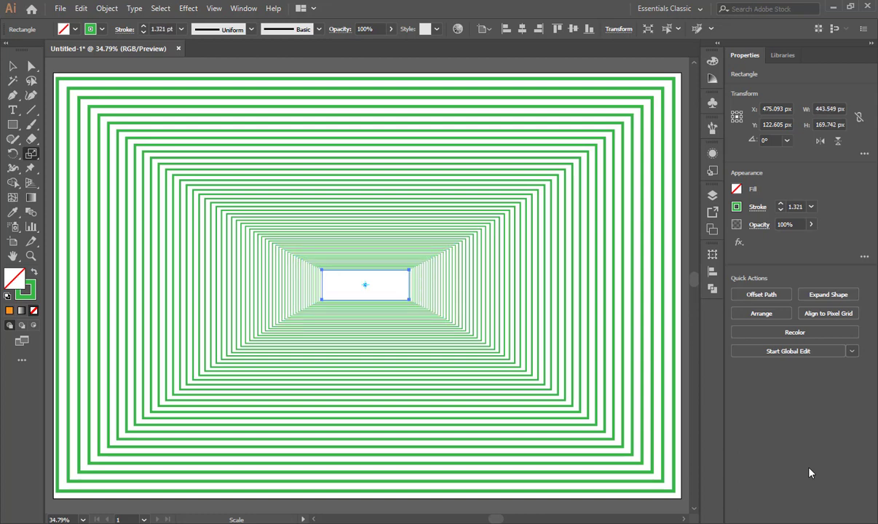
{"action": "key", "text": "ctrl+d"}
{"action": "key", "text": "ctrl+d"}
{"action": "key", "text": "ctrl+d"}
{"action": "key", "text": "ctrl+d"}
{"action": "key", "text": "ctrl+d"}
{"action": "key", "text": "ctrl+d"}
{"action": "key", "text": "ctrl+d"}
{"action": "key", "text": "ctrl+d"}
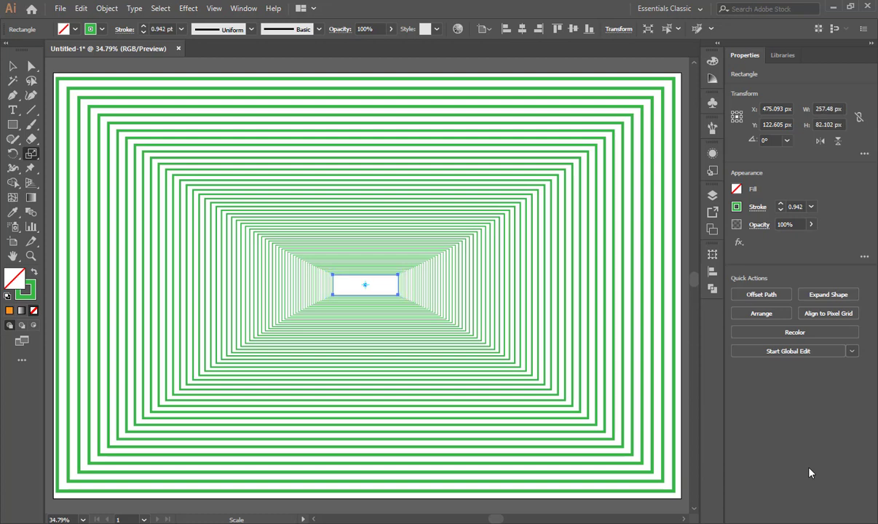
Continue repeating the scaled copy toward the centre until the innermost rectangle is about 90 px wide.
{"action": "key", "text": "ctrl+d"}
{"action": "key", "text": "ctrl+d"}
{"action": "key", "text": "ctrl+d"}
{"action": "key", "text": "ctrl+d"}
{"action": "key", "text": "ctrl+d"}
{"action": "key", "text": "ctrl+d"}
{"action": "key", "text": "ctrl+d"}
{"action": "key", "text": "ctrl+d"}
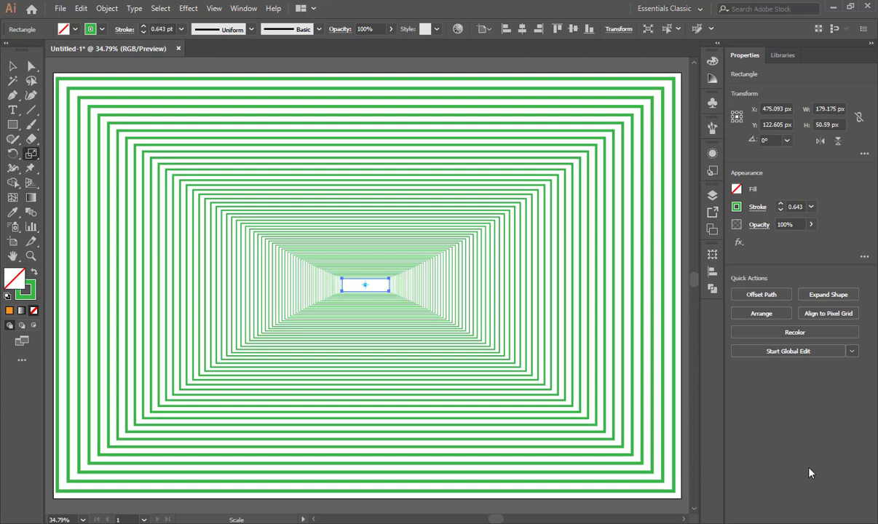
{"action": "key", "text": "ctrl+d"}
{"action": "key", "text": "ctrl+d"}
{"action": "key", "text": "ctrl+d"}
{"action": "key", "text": "ctrl+d"}
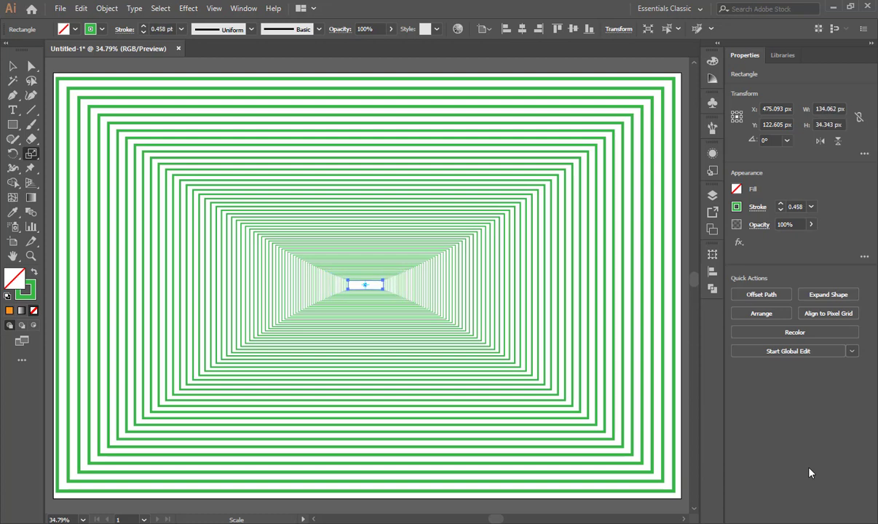
{"action": "key", "text": "ctrl+d"}
{"action": "key", "text": "ctrl+d"}
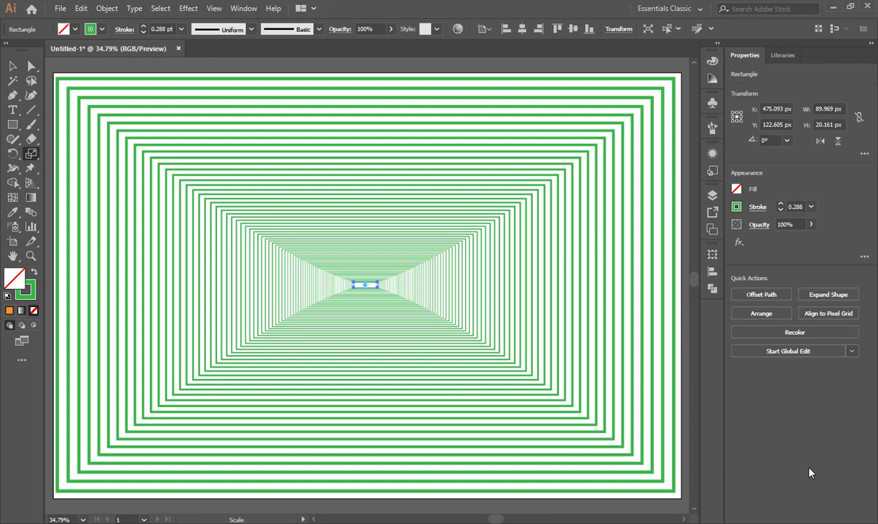
{"action": "left_click", "coordinate": [12, 66]}
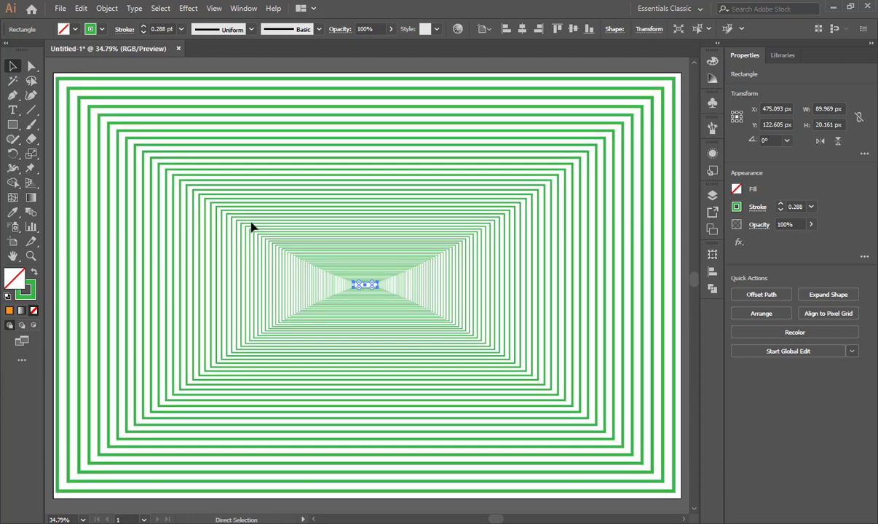
Undo all the repeated scaled copies back to the original outer rectangle with its 13 pt stroke.
{"action": "key", "text": "ctrl+z"}
{"action": "key", "text": "ctrl+z"}
{"action": "key", "text": "ctrl+z"}
{"action": "key", "text": "ctrl+z"}
{"action": "key", "text": "ctrl+z"}
{"action": "key", "text": "ctrl+z"}
{"action": "key", "text": "ctrl+z"}
{"action": "key", "text": "ctrl+z"}
{"action": "key", "text": "ctrl+z"}
{"action": "key", "text": "ctrl+z"}
{"action": "key", "text": "ctrl+z"}
{"action": "key", "text": "ctrl+z"}
{"action": "key", "text": "ctrl+z"}
{"action": "key", "text": "ctrl+z"}
{"action": "key", "text": "ctrl+z"}
{"action": "key", "text": "ctrl+z"}
{"action": "key", "text": "ctrl+z"}
{"action": "key", "text": "ctrl+z"}
{"action": "key", "text": "ctrl+z"}
{"action": "key", "text": "ctrl+z"}
{"action": "key", "text": "ctrl+z"}
{"action": "key", "text": "ctrl+z"}
{"action": "key", "text": "ctrl+z"}
{"action": "key", "text": "ctrl+z"}
{"action": "key", "text": "ctrl+z"}
{"action": "key", "text": "ctrl+z"}
{"action": "key", "text": "ctrl+z"}
{"action": "key", "text": "ctrl+z"}
{"action": "key", "text": "ctrl+z"}
{"action": "key", "text": "ctrl+z"}
{"action": "key", "text": "ctrl+z"}
{"action": "key", "text": "ctrl+z"}
{"action": "key", "text": "ctrl+z"}
{"action": "key", "text": "ctrl+z"}
{"action": "key", "text": "ctrl+z"}
{"action": "key", "text": "ctrl+z"}
{"action": "key", "text": "ctrl+z"}
{"action": "key", "text": "ctrl+z"}
{"action": "key", "text": "ctrl+z"}
{"action": "key", "text": "ctrl+z"}
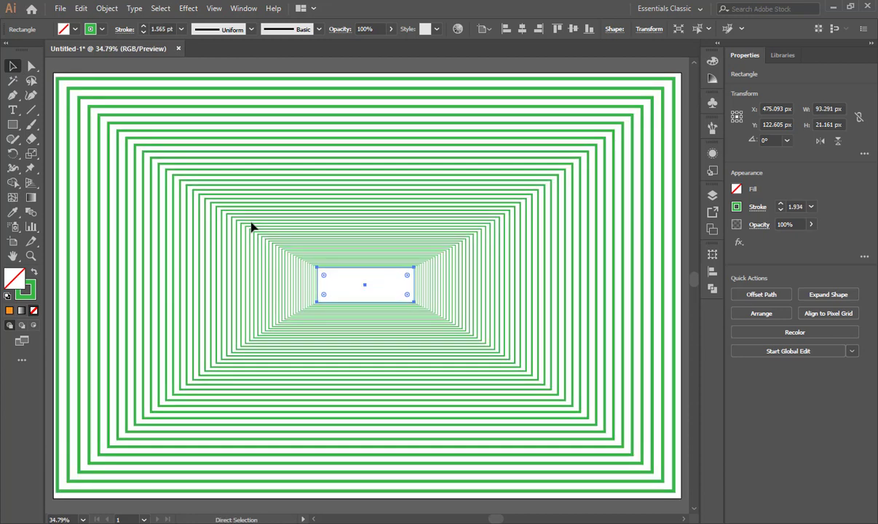
{"action": "key", "text": "ctrl+z"}
{"action": "key", "text": "ctrl+z"}
{"action": "key", "text": "ctrl+z"}
{"action": "key", "text": "ctrl+z"}
{"action": "key", "text": "ctrl+z"}
{"action": "key", "text": "ctrl+z"}
{"action": "key", "text": "ctrl+z"}
{"action": "key", "text": "ctrl+z"}
{"action": "key", "text": "ctrl+z"}
{"action": "key", "text": "ctrl+z"}
{"action": "key", "text": "ctrl+z"}
{"action": "key", "text": "ctrl+z"}
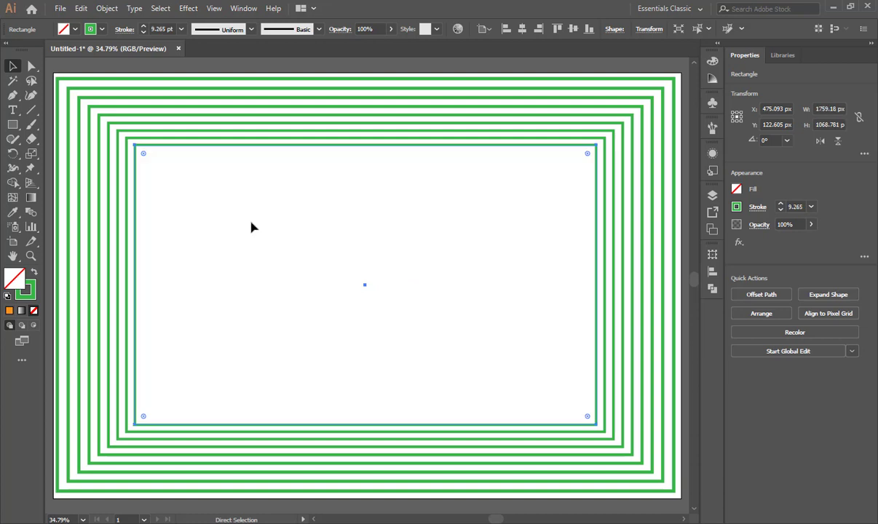
{"action": "key", "text": "ctrl+z"}
{"action": "key", "text": "ctrl+z"}
{"action": "key", "text": "ctrl+z"}
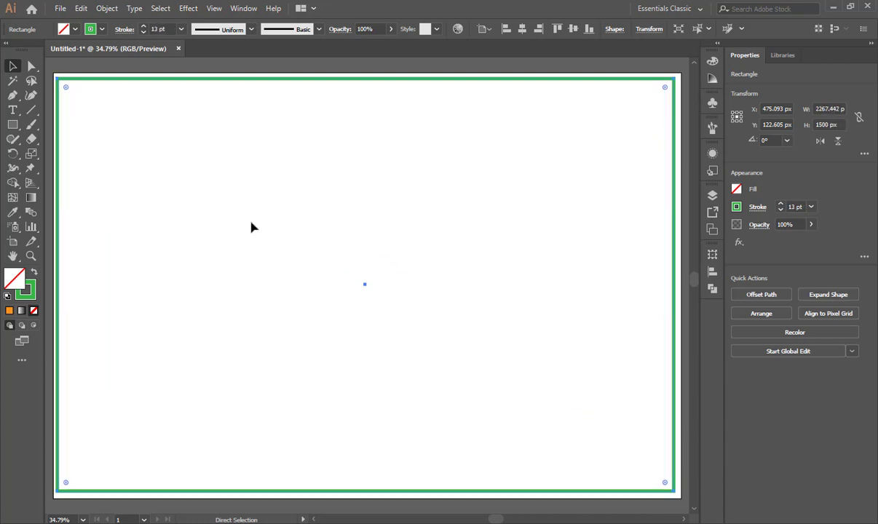
Scale a copy of the rectangle to about 2239 by 1558 px from a reference point near its lower-right corner with the Scale tool.
{"action": "left_click", "coordinate": [31, 154]}
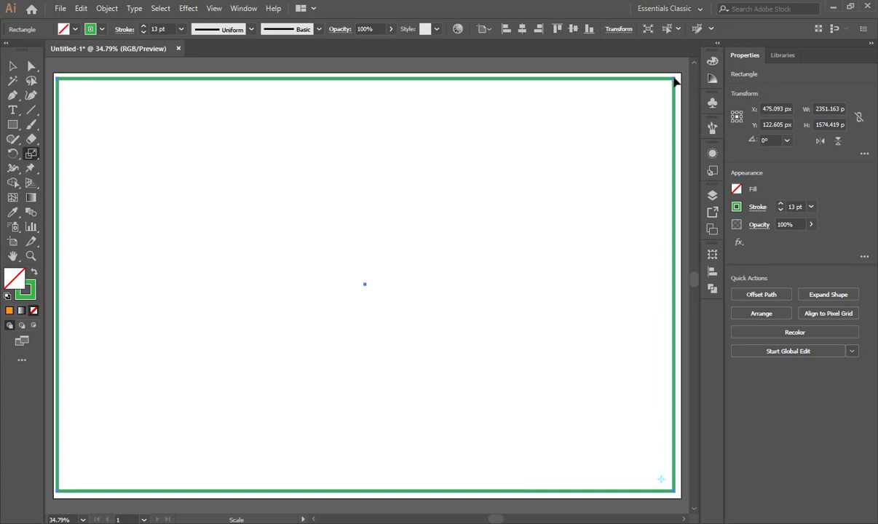
{"action": "mouse_move", "coordinate": [675, 83]}
{"action": "left_mouse_down"}
{"action": "mouse_move", "coordinate": [663, 88]}
{"action": "mouse_move", "coordinate": [674, 93]}
{"action": "mouse_move", "coordinate": [672, 83]}
{"action": "left_mouse_up"}
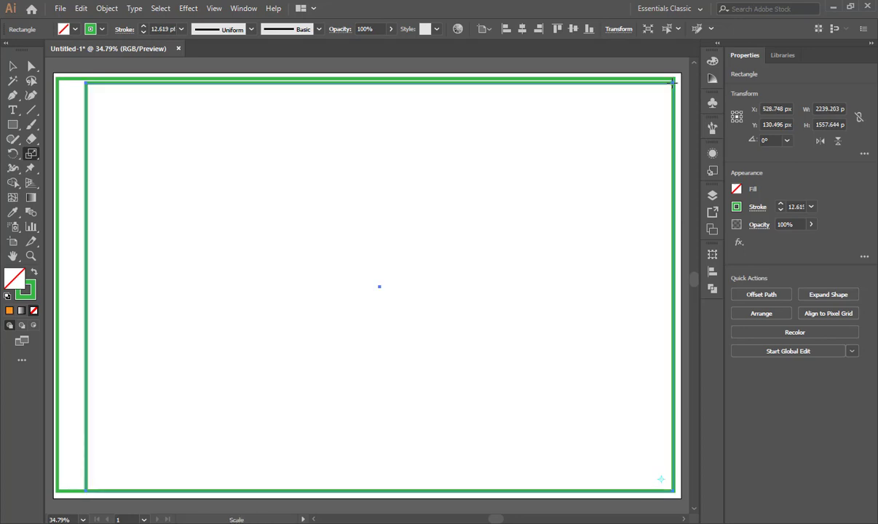
{"action": "key", "text": "ctrl"}
Repeat the scaled copy toward the lower-right corner until the innermost rectangle is about 24 px wide.
{"action": "key", "text": "ctrl+d"}
{"action": "key", "text": "ctrl+d"}
{"action": "key", "text": "ctrl+d"}
{"action": "key", "text": "ctrl+d"}
{"action": "key", "text": "ctrl+d"}
{"action": "key", "text": "ctrl+d"}
{"action": "key", "text": "ctrl+d"}
{"action": "key", "text": "ctrl+d"}
{"action": "key", "text": "ctrl+d"}
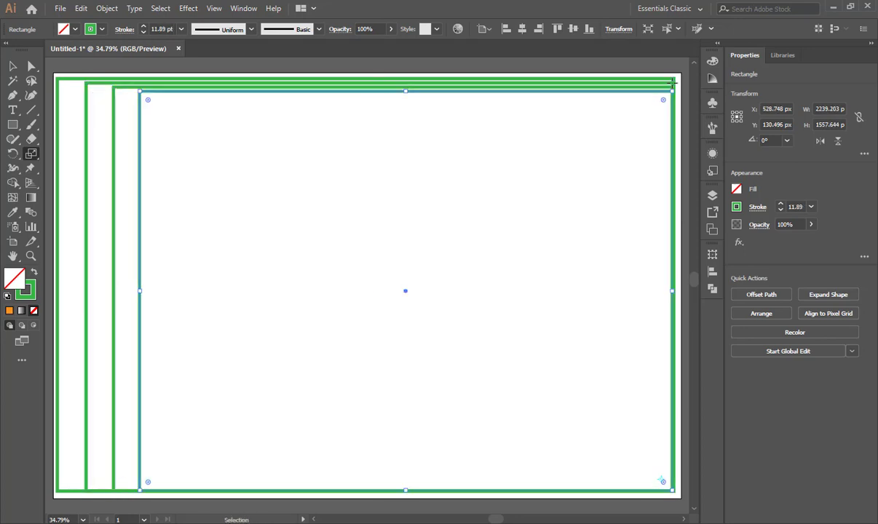
{"action": "key", "text": "ctrl+d"}
{"action": "key", "text": "ctrl+d"}
{"action": "key", "text": "ctrl+d"}
{"action": "key", "text": "ctrl+d"}
{"action": "key", "text": "ctrl+d"}
{"action": "key", "text": "ctrl+d"}
{"action": "key", "text": "ctrl+d"}
{"action": "key", "text": "ctrl+d"}
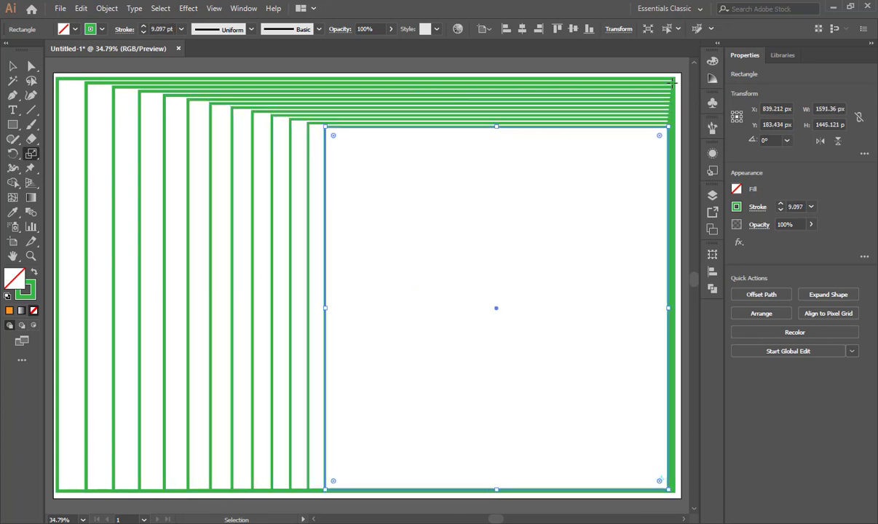
{"action": "key", "text": "ctrl+d"}
{"action": "key", "text": "ctrl+d"}
{"action": "key", "text": "ctrl+d"}
{"action": "key", "text": "ctrl+d"}
{"action": "key", "text": "ctrl+d"}
{"action": "key", "text": "ctrl+d"}
{"action": "key", "text": "ctrl+d"}
{"action": "key", "text": "ctrl+d"}
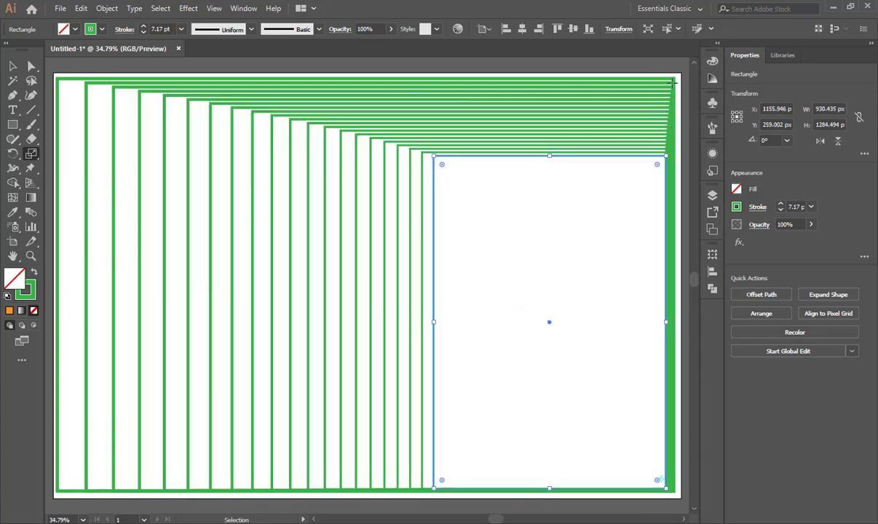
{"action": "key", "text": "ctrl+d"}
{"action": "key", "text": "ctrl+d"}
{"action": "key", "text": "ctrl+d"}
{"action": "key", "text": "ctrl+d"}
{"action": "key", "text": "ctrl+d"}
{"action": "key", "text": "ctrl+d"}
{"action": "key", "text": "ctrl+d"}
{"action": "key", "text": "ctrl+d"}
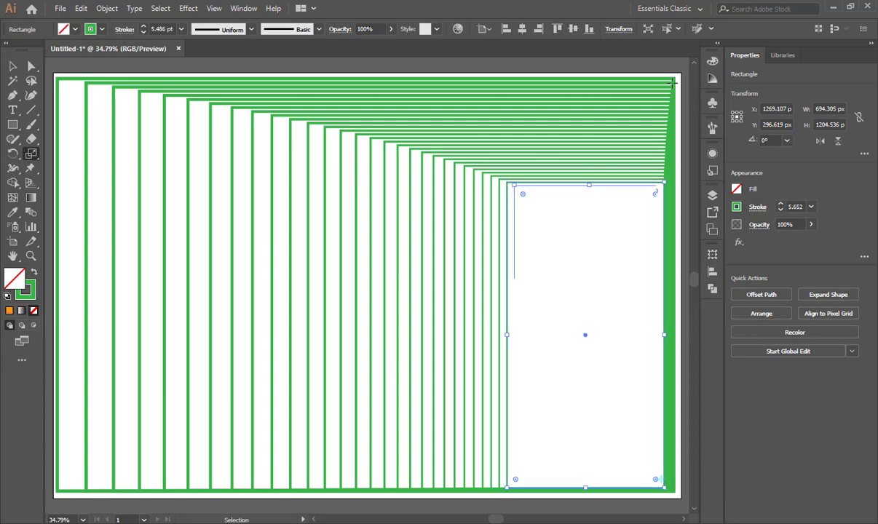
{"action": "key", "text": "ctrl+d"}
{"action": "key", "text": "ctrl+d"}
{"action": "key", "text": "ctrl+d"}
{"action": "key", "text": "ctrl+d"}
{"action": "key", "text": "ctrl+d"}
{"action": "key", "text": "ctrl+d"}
{"action": "key", "text": "ctrl+d"}
{"action": "key", "text": "ctrl+d"}
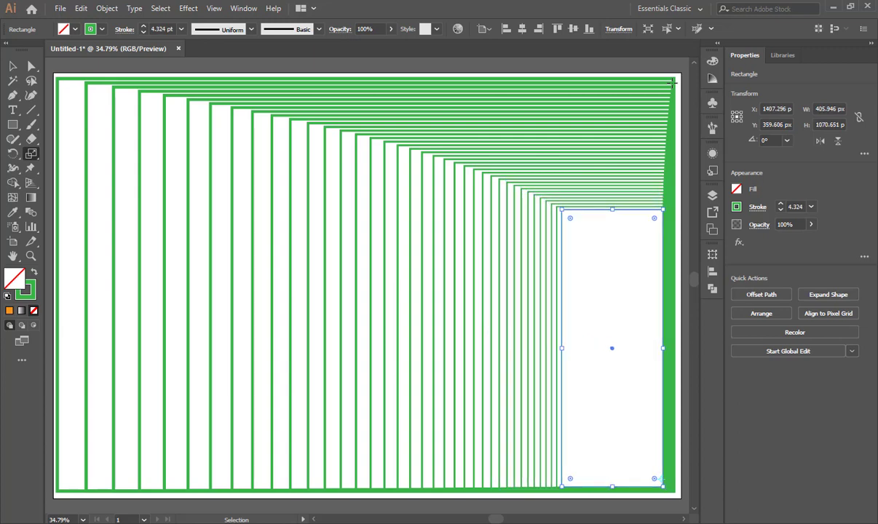
{"action": "key", "text": "ctrl+d"}
{"action": "key", "text": "ctrl+d"}
{"action": "key", "text": "ctrl+d"}
{"action": "key", "text": "ctrl+d"}
{"action": "key", "text": "ctrl+d"}
{"action": "key", "text": "ctrl+d"}
{"action": "key", "text": "ctrl+d"}
{"action": "key", "text": "ctrl+d"}
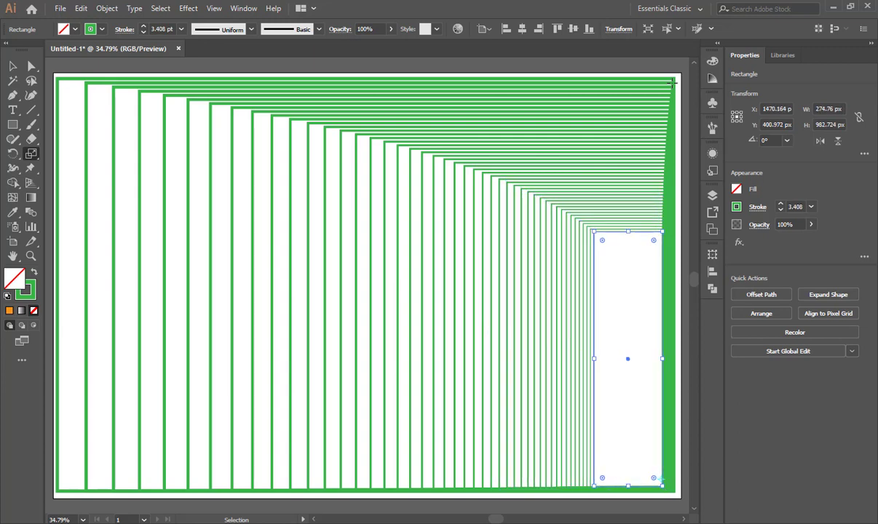
{"action": "key", "text": "ctrl+d"}
{"action": "key", "text": "ctrl+d"}
{"action": "key", "text": "ctrl+d"}
{"action": "key", "text": "ctrl+d"}
{"action": "key", "text": "ctrl+d"}
{"action": "key", "text": "ctrl+d"}
{"action": "key", "text": "ctrl+d"}
{"action": "key", "text": "ctrl+d"}
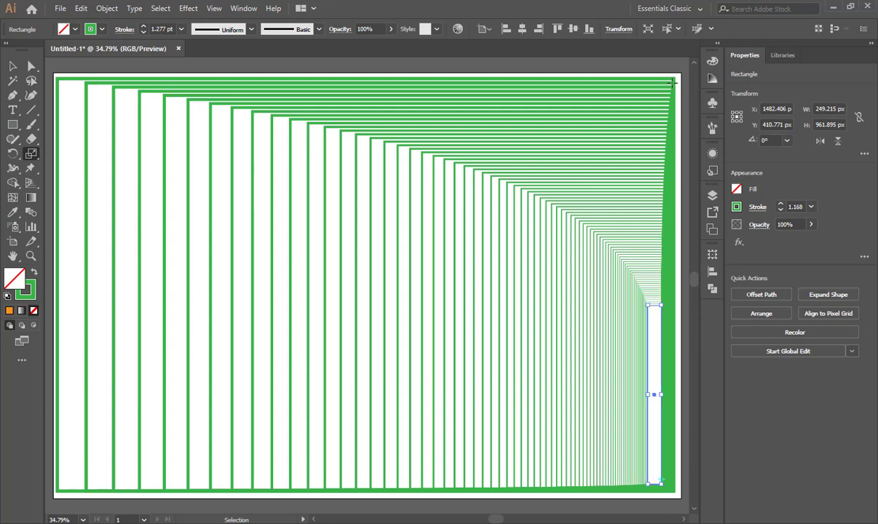
{"action": "key", "text": "ctrl+d"}
{"action": "key", "text": "ctrl+d"}
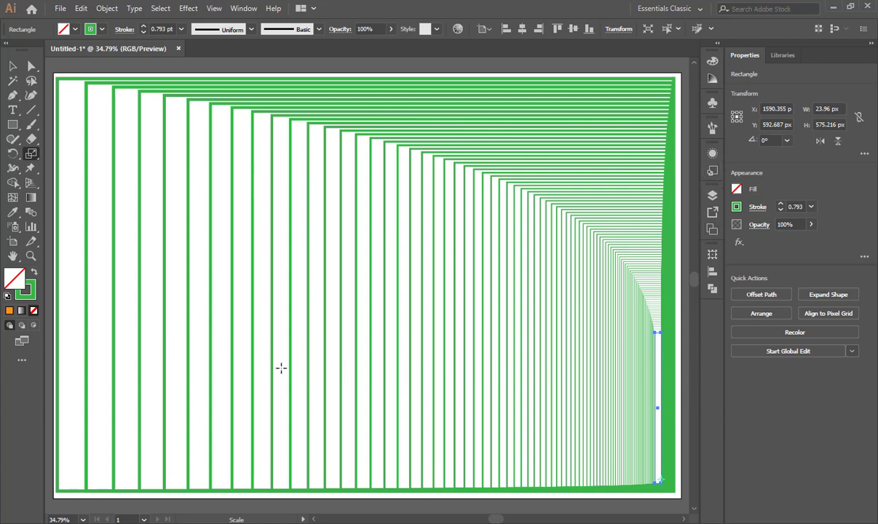
{"action": "key", "text": "ctrl+d"}
{"action": "key", "text": "ctrl+d"}
{"action": "key", "text": "ctrl+d"}
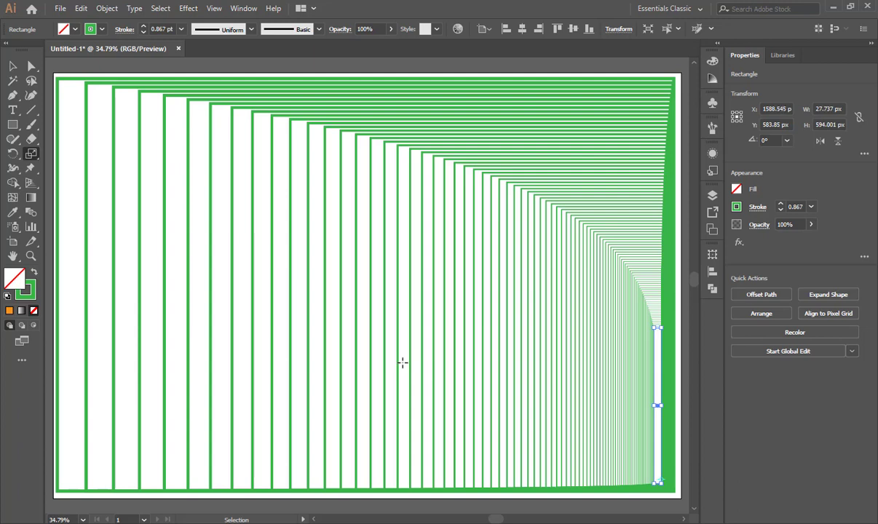
Delete all the rectangles from the artboard and show the tools grouped with the Scale tool.
{"action": "key", "text": "ctrl+a"}
{"action": "key", "text": "Delete"}
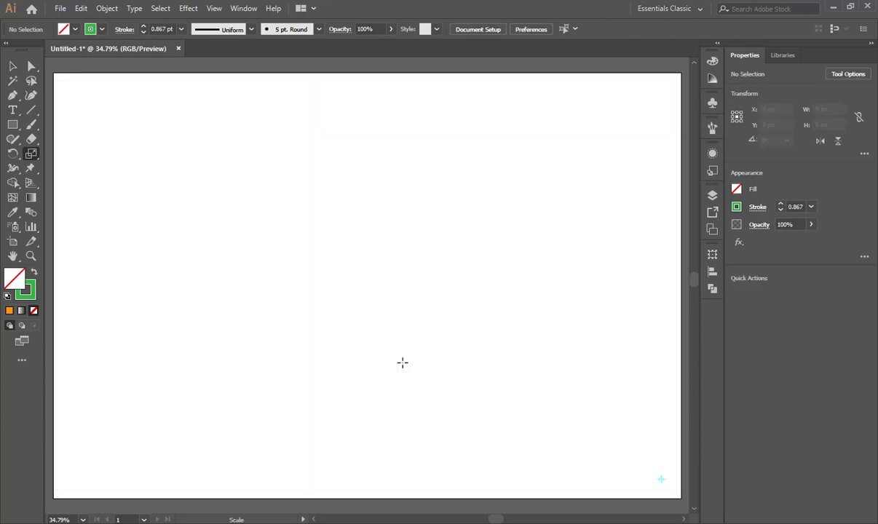
{"action": "left_click", "coordinate": [32, 153]}
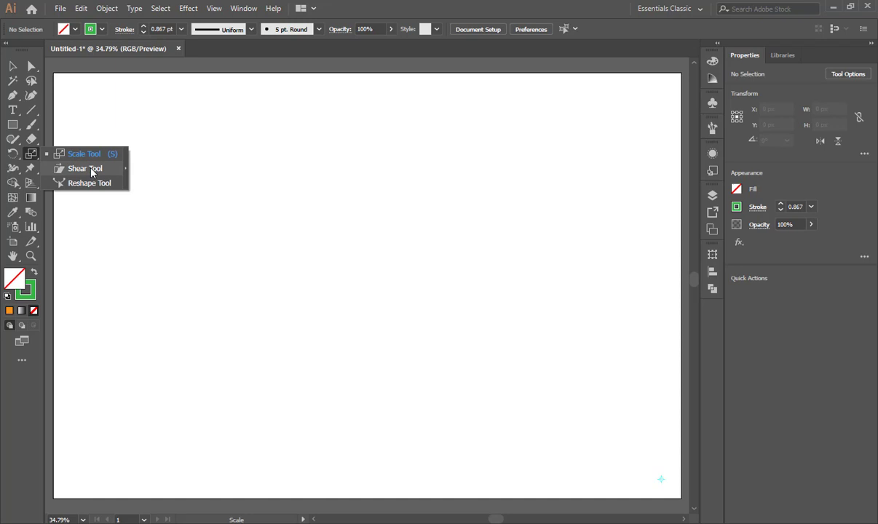
Draw a rectangle about 791 by 853 px mid-artboard, swap it to a green fill without stroke, and choose the Shear tool.
{"action": "left_click", "coordinate": [12, 125]}
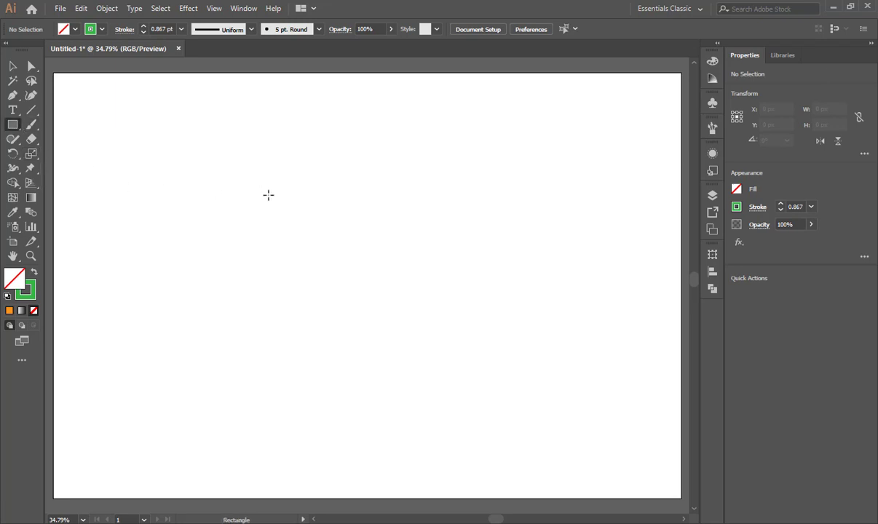
{"action": "left_click_drag", "start_coordinate": [262, 179], "coordinate": [469, 403]}
{"action": "left_click", "coordinate": [34, 270]}
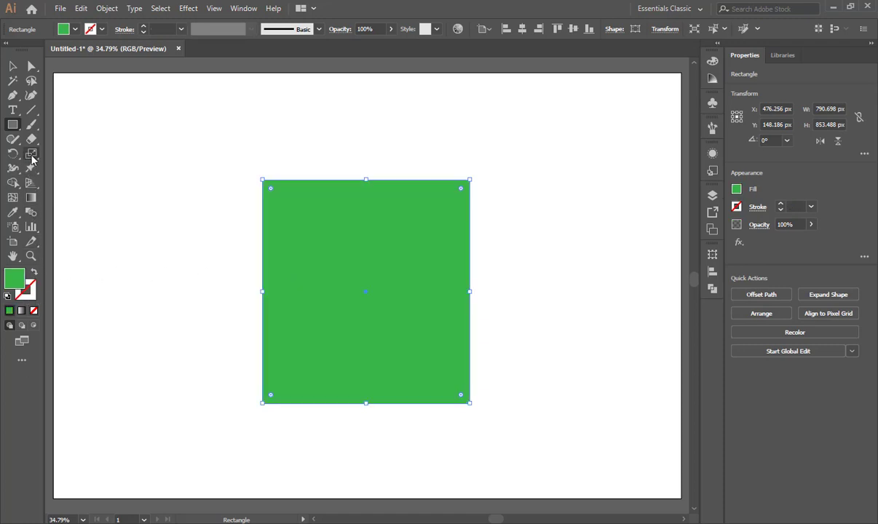
{"action": "left_click_drag", "start_coordinate": [31, 153], "coordinate": [74, 169]}
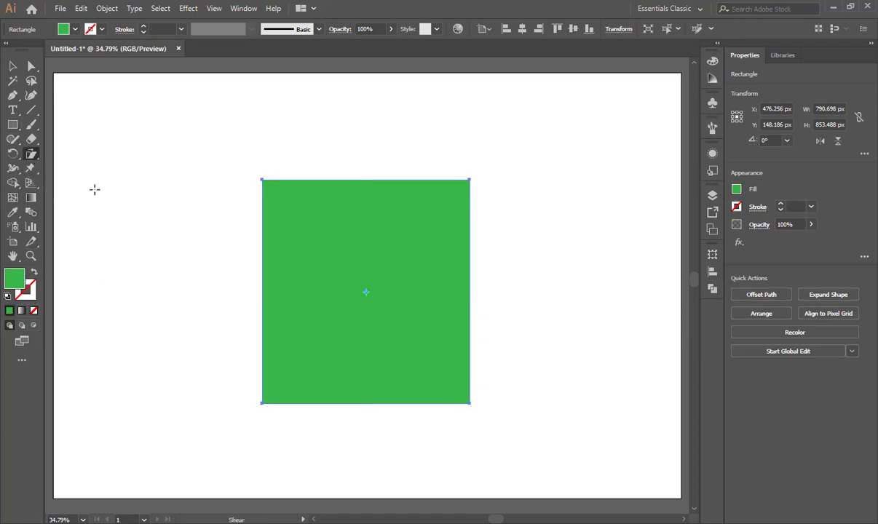
Open the Shear options with the reference point at the rectangle's centre and preview different shear angles, ending at -187°.
{"action": "left_click", "coordinate": [367, 292], "text": "alt"}
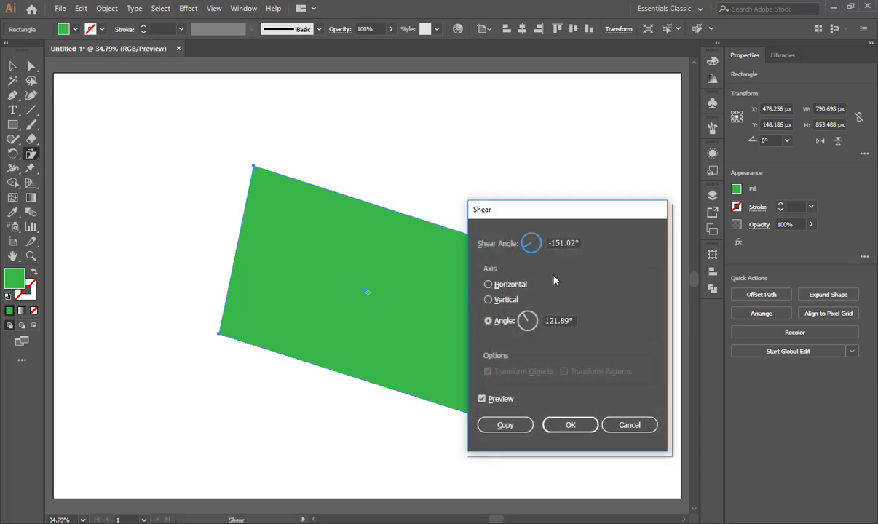
{"action": "left_click_drag", "start_coordinate": [552, 244], "coordinate": [622, 249]}
{"action": "key", "text": "Up"}
{"action": "key", "text": "Up"}
{"action": "key", "text": "Up"}
{"action": "key", "text": "Up"}
{"action": "key", "text": "Up"}
{"action": "key", "text": "Up"}
{"action": "key", "text": "Up"}
{"action": "key", "text": "Up"}
{"action": "key", "text": "Up"}
{"action": "key", "text": "Up"}
{"action": "key", "text": "Up"}
{"action": "key", "text": "Down"}
{"action": "key", "text": "Down"}
{"action": "key", "text": "Down"}
{"action": "key", "text": "Down"}
{"action": "key", "text": "Down"}
{"action": "key", "text": "Down"}
{"action": "key", "text": "Down"}
{"action": "key", "text": "Down"}
{"action": "key", "text": "Down"}
{"action": "key", "text": "Down"}
{"action": "key", "text": "Down"}
{"action": "key", "text": "Down"}
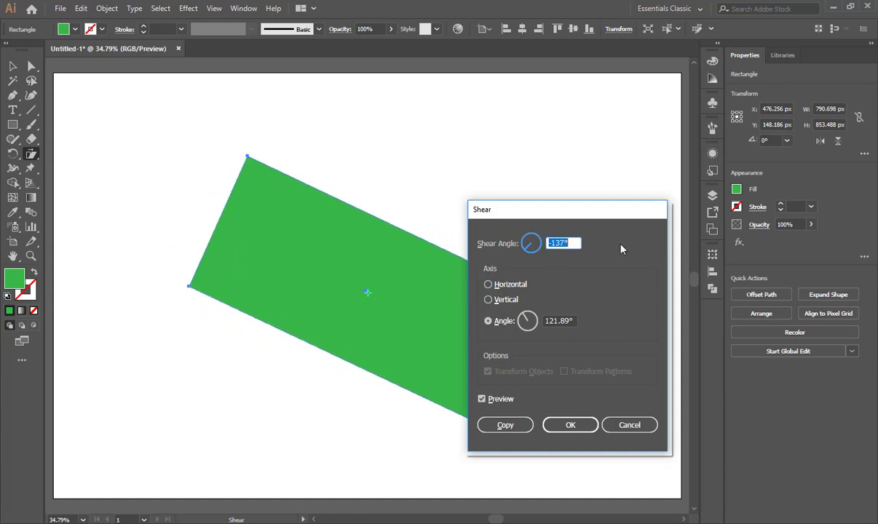
{"action": "key", "text": "Down"}
{"action": "key", "text": "Down"}
{"action": "key", "text": "Down"}
{"action": "key", "text": "Down"}
{"action": "key", "text": "Down"}
{"action": "key", "text": "Down"}
{"action": "key", "text": "Down"}
{"action": "key", "text": "Down"}
{"action": "key", "text": "Down"}
{"action": "key", "text": "Down"}
{"action": "key", "text": "Down"}
{"action": "key", "text": "Down"}
{"action": "key", "text": "Down"}
{"action": "key", "text": "Down"}
{"action": "key", "text": "Down"}
{"action": "key", "text": "Down"}
{"action": "key", "text": "Down"}
{"action": "key", "text": "Down"}
{"action": "key", "text": "Down"}
{"action": "key", "text": "Down"}
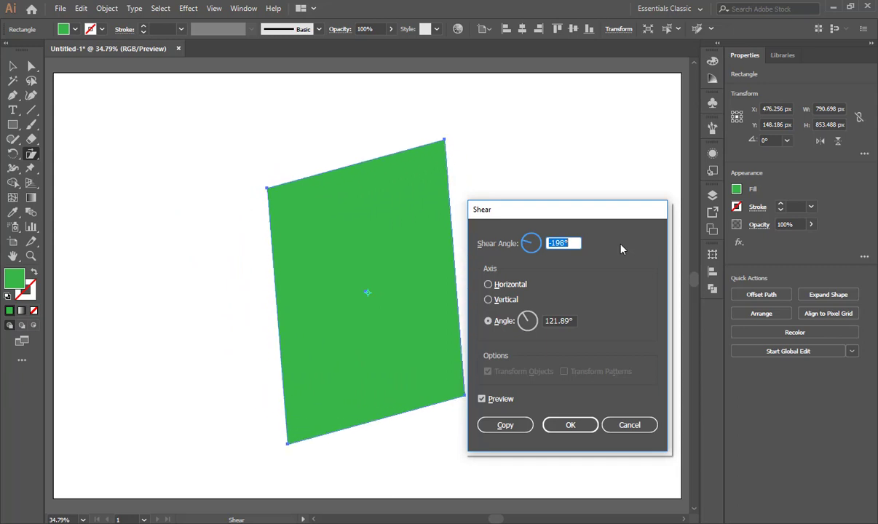
{"action": "key", "text": "Up"}
{"action": "key", "text": "Up"}
{"action": "key", "text": "Up"}
{"action": "key", "text": "Up"}
{"action": "key", "text": "Up"}
{"action": "key", "text": "Up"}
{"action": "key", "text": "Up"}
{"action": "key", "text": "Up"}
{"action": "key", "text": "Up"}
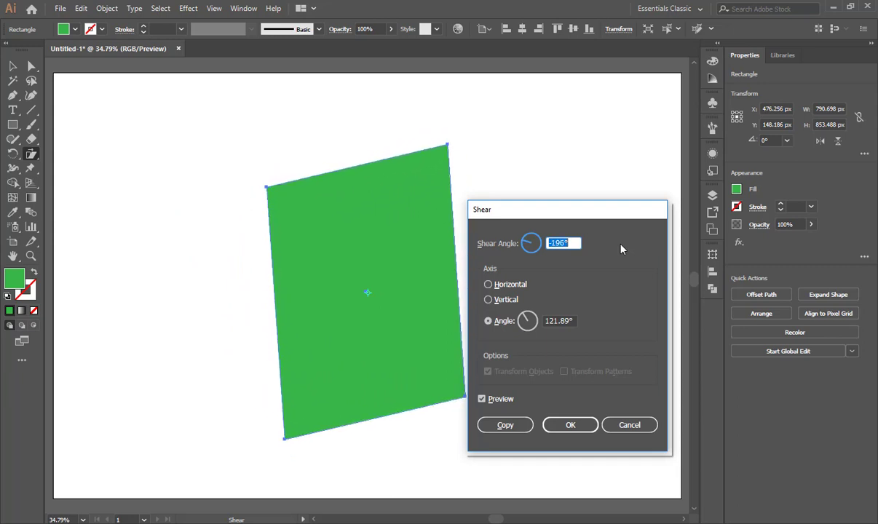
{"action": "key", "text": "Up"}
{"action": "key", "text": "Up"}
{"action": "key", "text": "Up"}
{"action": "key", "text": "Up"}
{"action": "key", "text": "Up"}
{"action": "key", "text": "Up"}
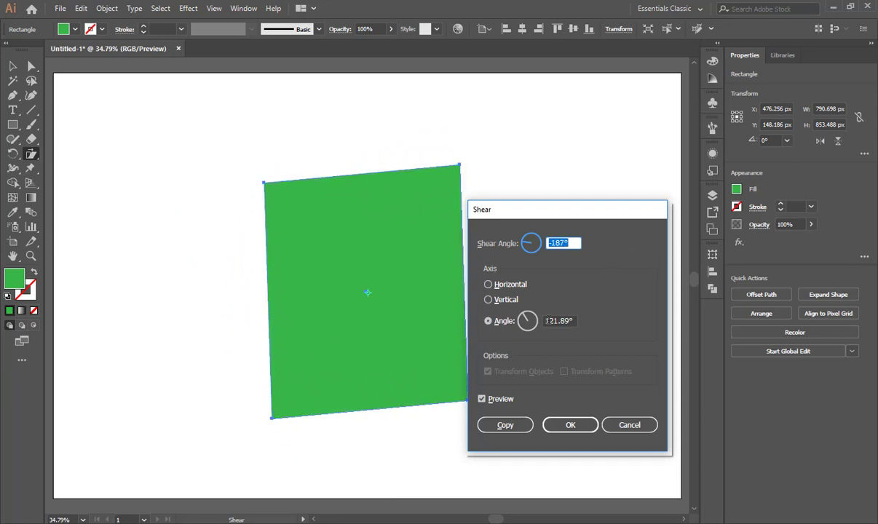
Preview different shear axis angles, raising to 165° and ending at 160°, and discard the shear.
{"action": "key", "text": "Tab"}
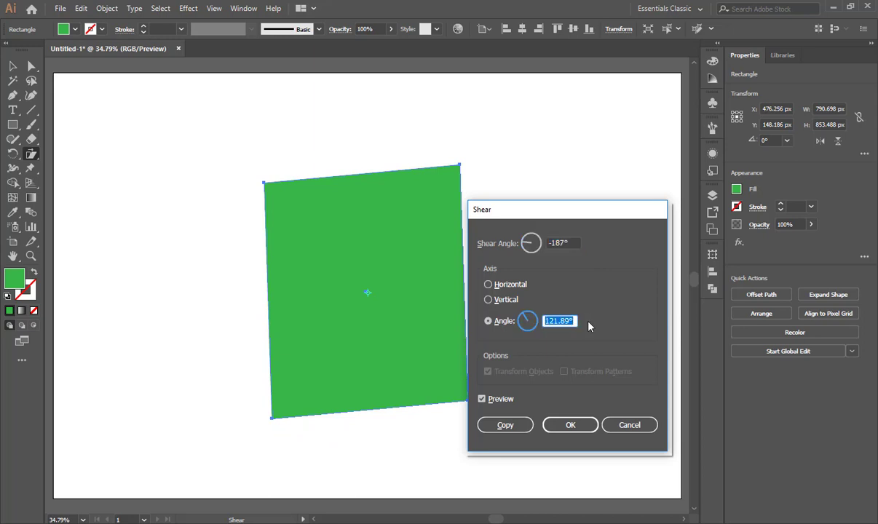
{"action": "key", "text": "Up"}
{"action": "key", "text": "Up"}
{"action": "key", "text": "Up"}
{"action": "key", "text": "Up"}
{"action": "key", "text": "Up"}
{"action": "key", "text": "Up"}
{"action": "key", "text": "Up"}
{"action": "key", "text": "Up"}
{"action": "key", "text": "Up"}
{"action": "key", "text": "Up"}
{"action": "key", "text": "Up"}
{"action": "key", "text": "Up"}
{"action": "key", "text": "Up"}
{"action": "key", "text": "Up"}
{"action": "key", "text": "Up"}
{"action": "key", "text": "Up"}
{"action": "key", "text": "Up"}
{"action": "key", "text": "Up"}
{"action": "key", "text": "Up"}
{"action": "key", "text": "Up"}
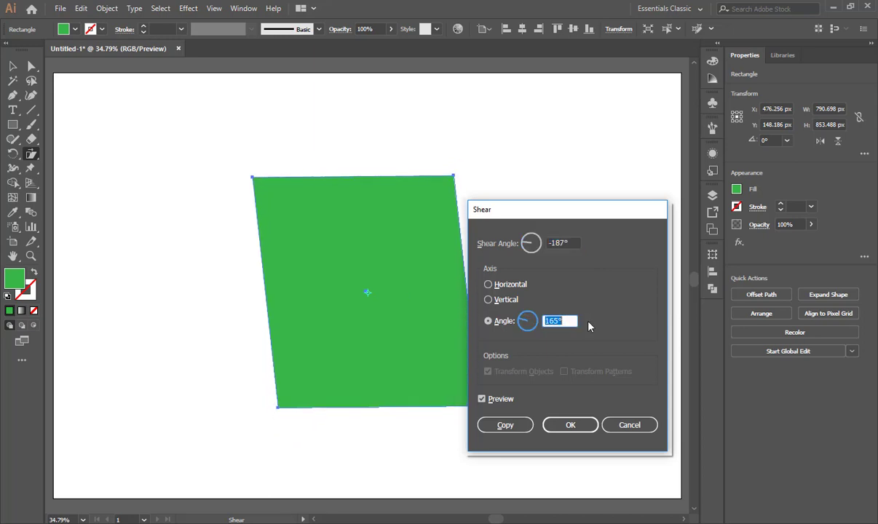
{"action": "key", "text": "Down"}
{"action": "key", "text": "Down"}
{"action": "key", "text": "Down"}
{"action": "key", "text": "Down"}
{"action": "key", "text": "Down"}
{"action": "key", "text": "Down"}
{"action": "key", "text": "Down"}
{"action": "key", "text": "Down"}
{"action": "key", "text": "Down"}
{"action": "key", "text": "Down"}
{"action": "key", "text": "Down"}
{"action": "key", "text": "Down"}
{"action": "key", "text": "Down"}
{"action": "key", "text": "Down"}
{"action": "key", "text": "Down"}
{"action": "key", "text": "Down"}
{"action": "key", "text": "Down"}
{"action": "key", "text": "Down"}
{"action": "key", "text": "Down"}
{"action": "key", "text": "Down"}
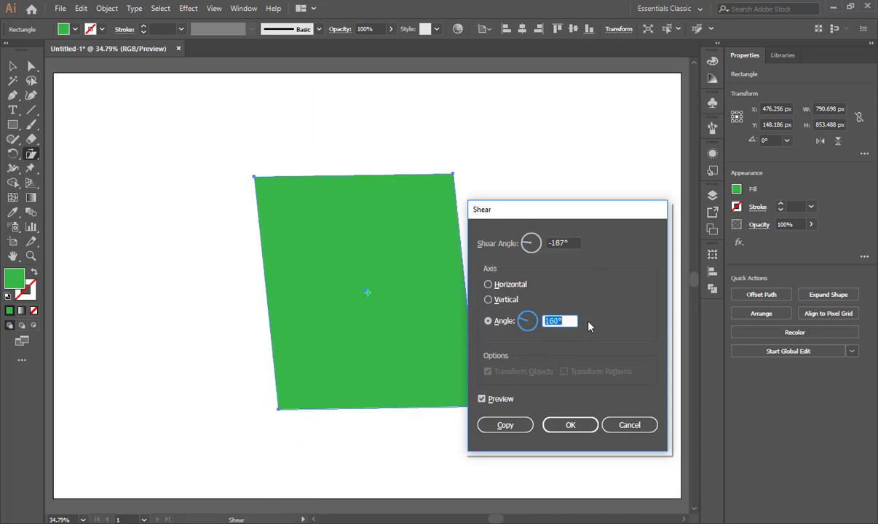
{"action": "left_click", "coordinate": [624, 424]}
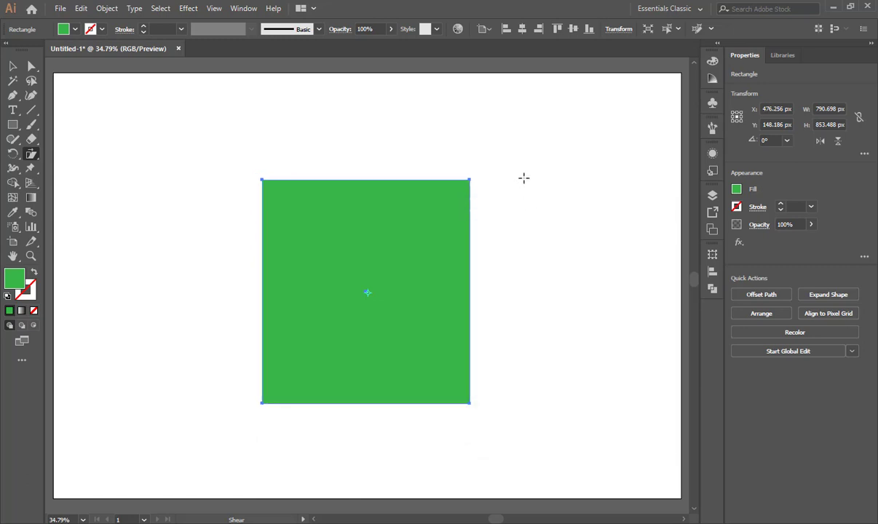
Shear the green rectangle freehand about its centre into a right-leaning parallelogram about 1375 by 826 px.
{"action": "left_click_drag", "start_coordinate": [469, 178], "coordinate": [486, 188]}
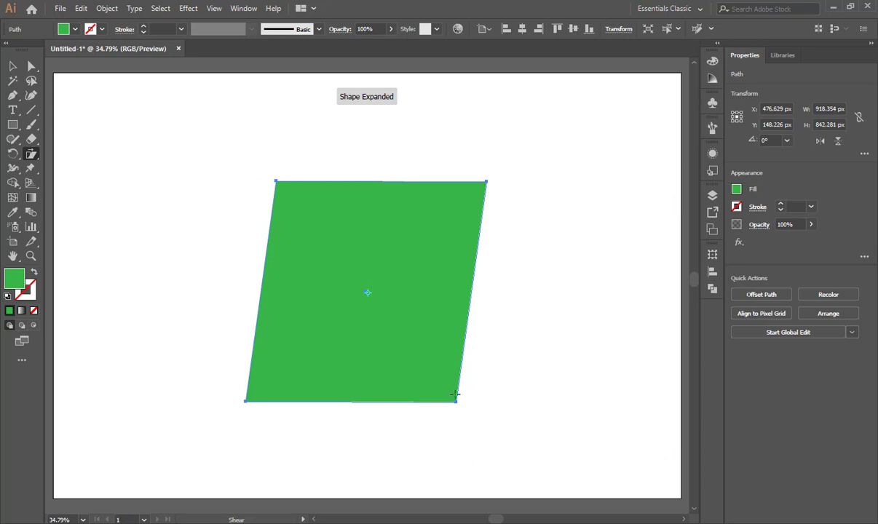
{"action": "left_click_drag", "start_coordinate": [456, 401], "coordinate": [244, 405]}
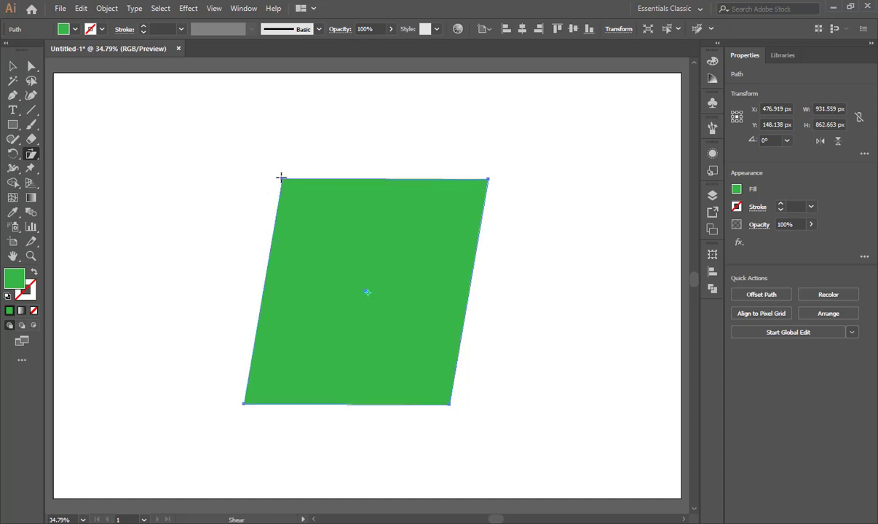
{"action": "left_click_drag", "start_coordinate": [280, 175], "coordinate": [332, 188]}
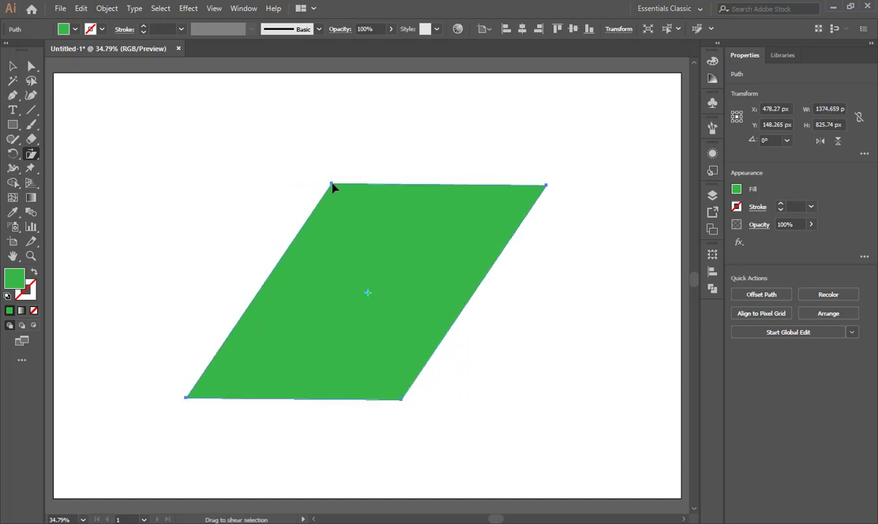
Shear the green parallelogram freehand about its centre and lower-right corner, reaching about 1012 by 1273 px, and delete it.
{"action": "left_click_drag", "start_coordinate": [546, 186], "coordinate": [420, 185]}
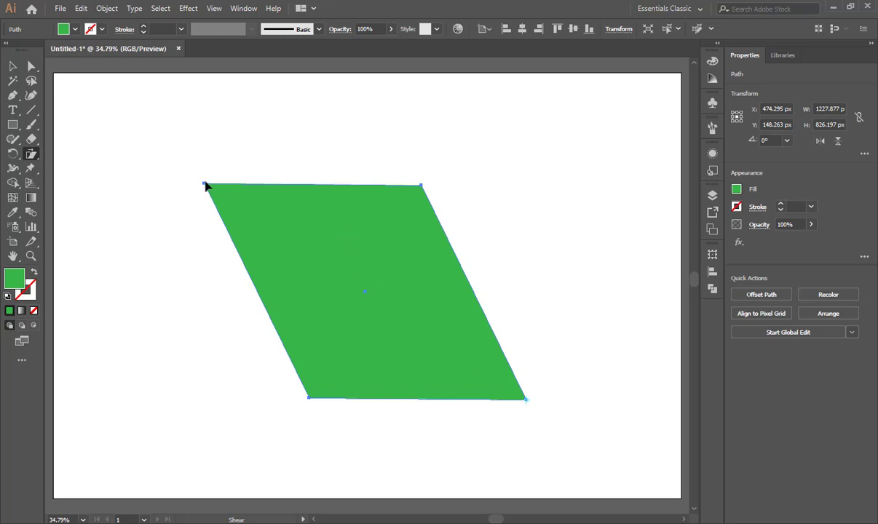
{"action": "left_click_drag", "start_coordinate": [204, 186], "coordinate": [176, 145]}
{"action": "left_click_drag", "start_coordinate": [272, 348], "coordinate": [230, 436]}
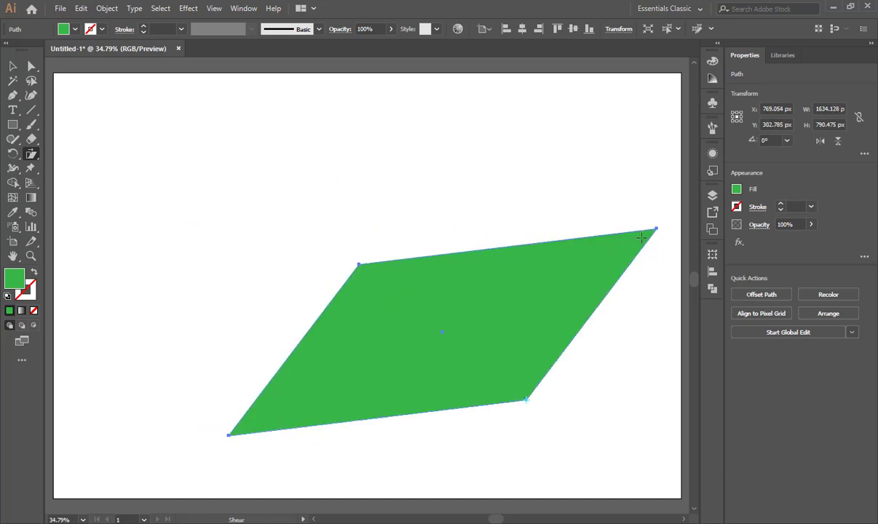
{"action": "left_click_drag", "start_coordinate": [658, 228], "coordinate": [406, 151]}
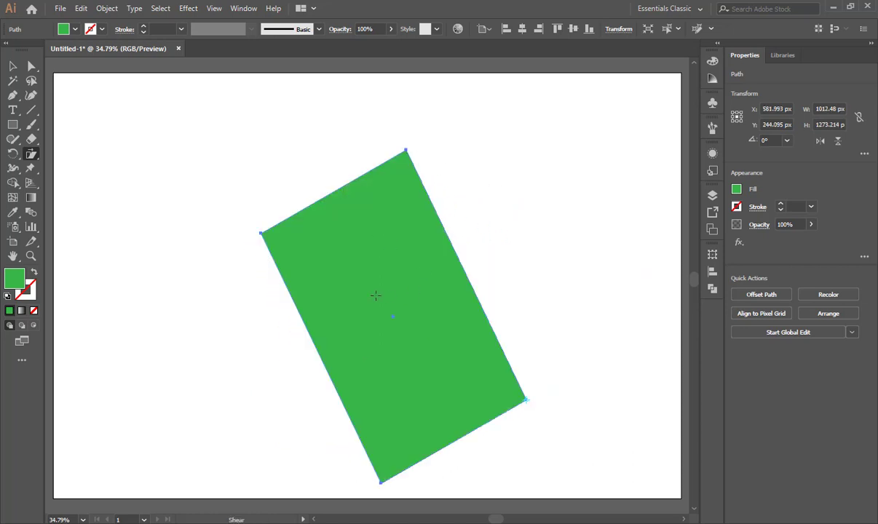
{"action": "left_click", "coordinate": [12, 66]}
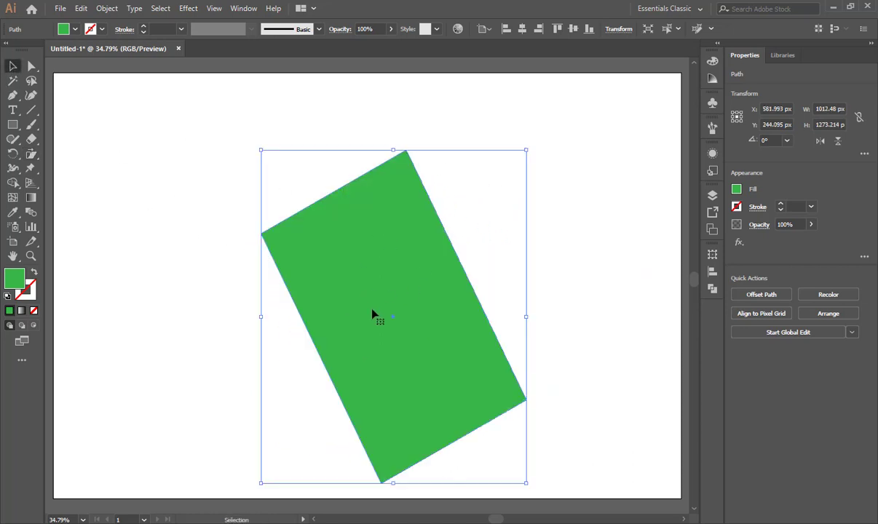
{"action": "key", "text": "Delete"}
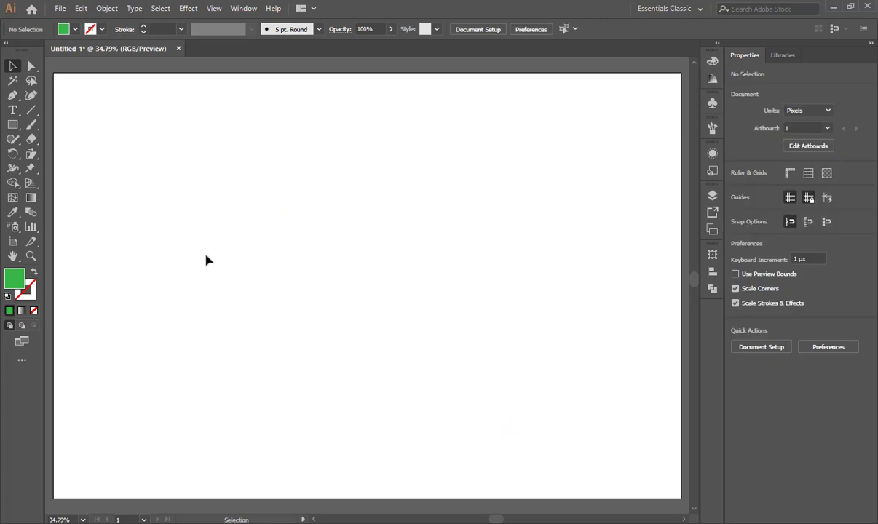
Add the text "SUPER LEARNIGN", enlarge it to about 164 pt, and place it near the artboard's middle.
{"action": "key", "text": "t"}
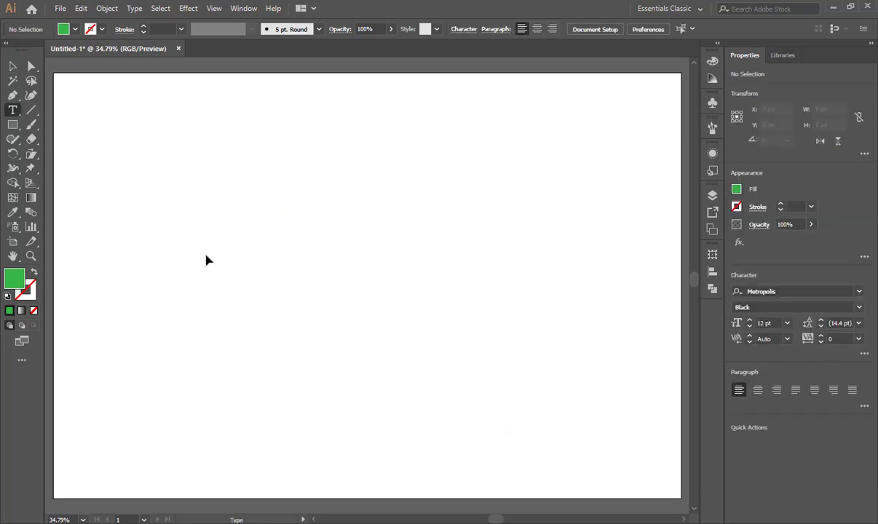
{"action": "left_click", "coordinate": [215, 239]}
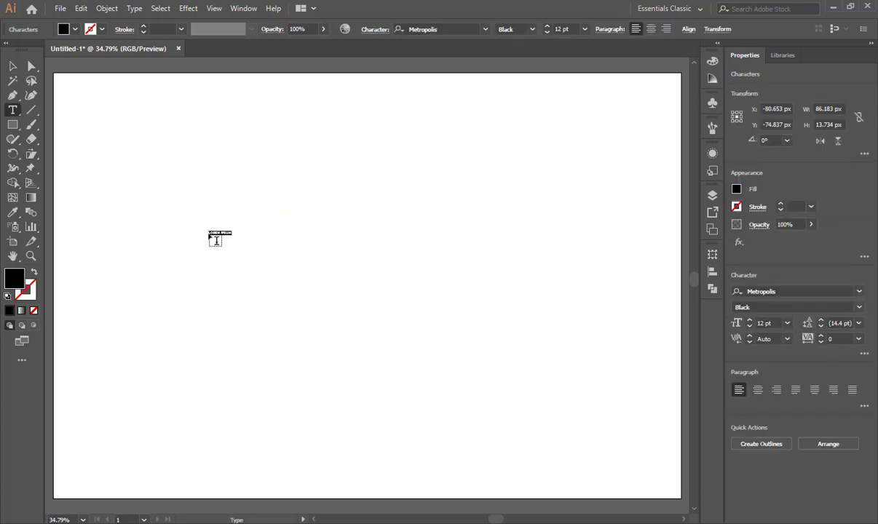
{"action": "type", "text": "TEX"}
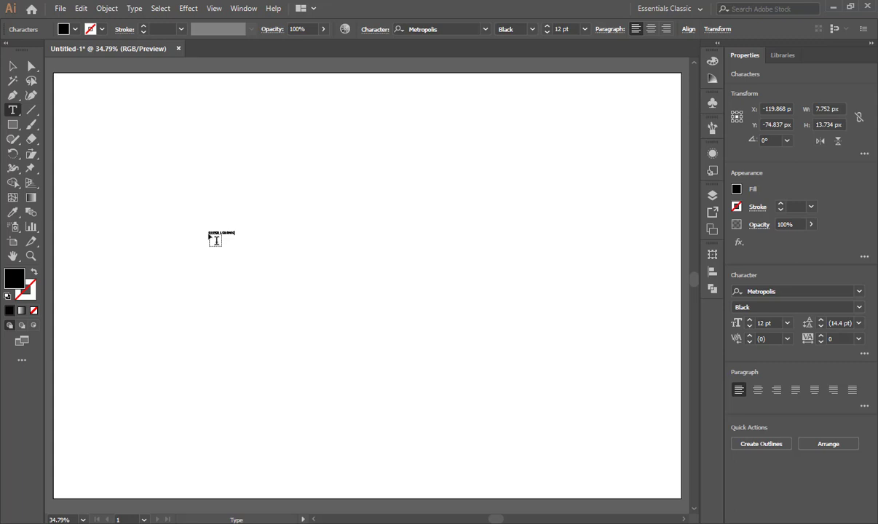
{"action": "key", "text": "Escape"}
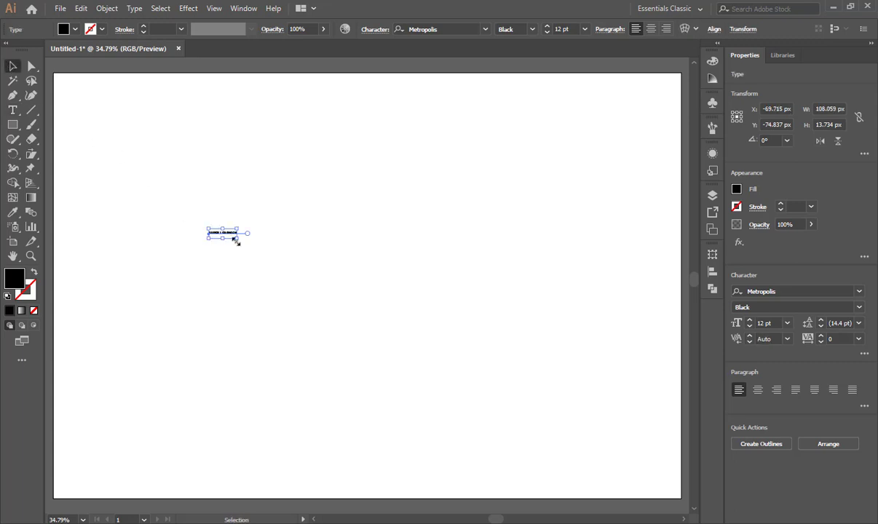
{"action": "left_click_drag", "start_coordinate": [238, 244], "coordinate": [387, 318]}
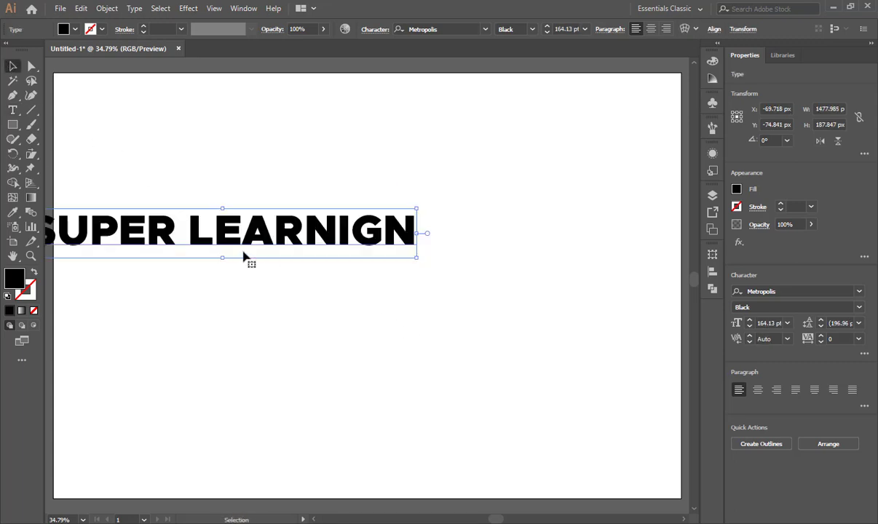
{"action": "left_click_drag", "start_coordinate": [243, 250], "coordinate": [352, 287]}
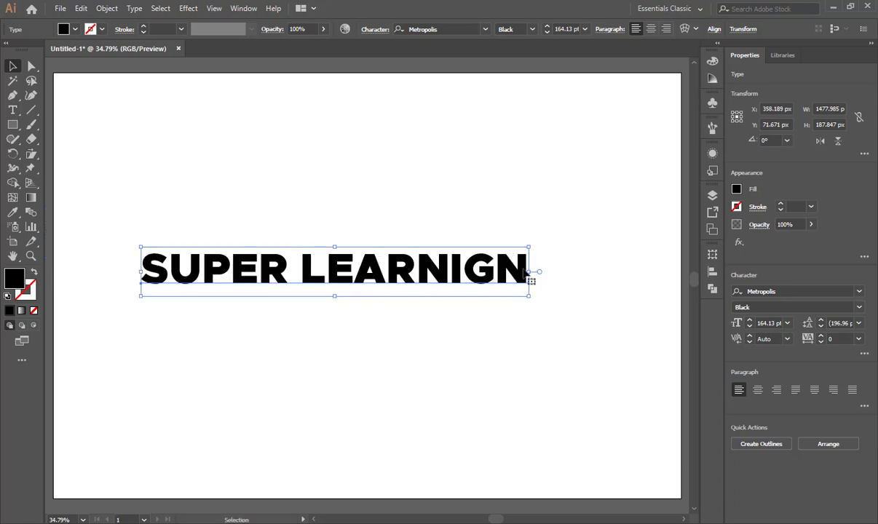
Correct the second word of the text to "LEARNING".
{"action": "double_click", "coordinate": [240, 287]}
{"action": "left_click_drag", "start_coordinate": [309, 275], "coordinate": [510, 277]}
{"action": "type", "text": "LEARNING"}
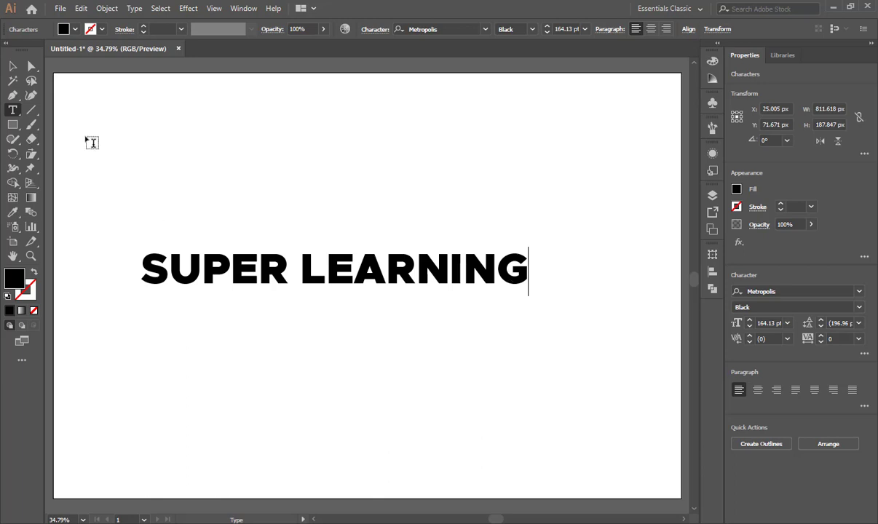
Move the SUPER LEARNING text slightly up and right, and give it a green fill.
{"action": "left_click", "coordinate": [12, 66]}
{"action": "left_click_drag", "start_coordinate": [246, 271], "coordinate": [263, 255]}
{"action": "left_click", "coordinate": [76, 29]}
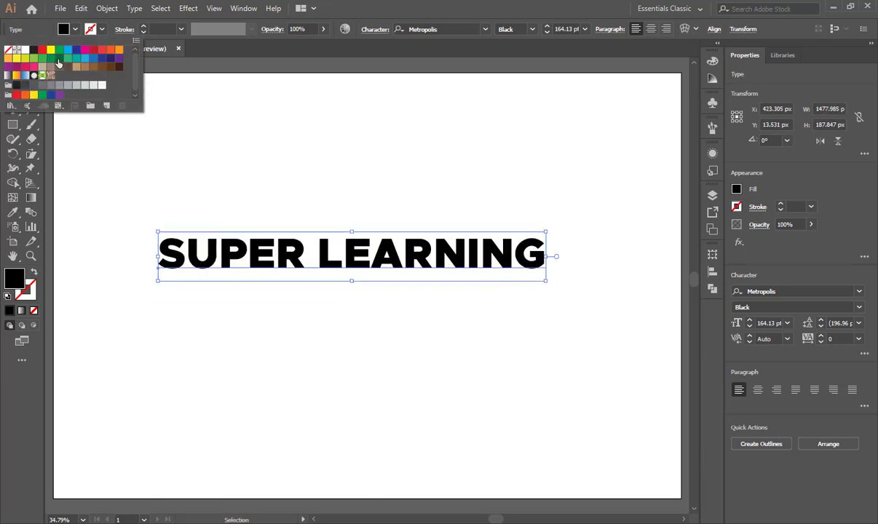
{"action": "left_click", "coordinate": [40, 60]}
{"action": "left_click", "coordinate": [262, 255]}
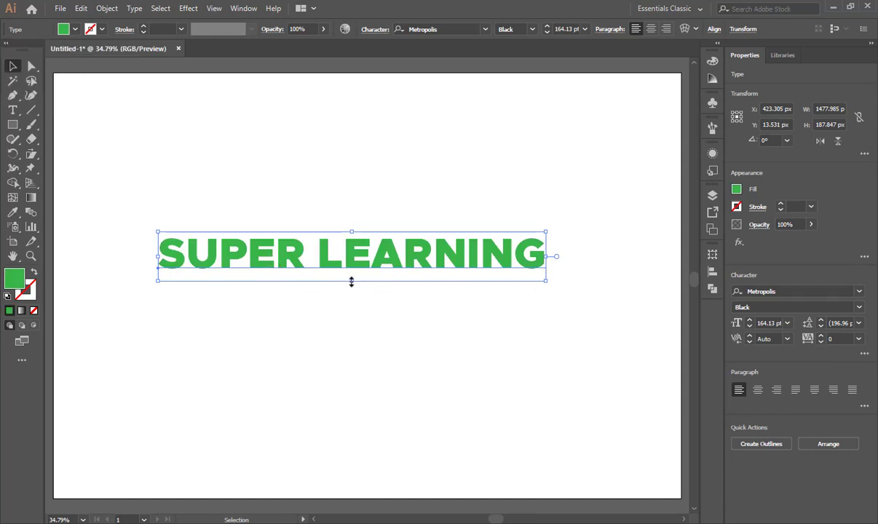
Stretch the green text vertically to a height of about 791 px and centre it roughly on the artboard.
{"action": "left_click_drag", "start_coordinate": [352, 281], "coordinate": [354, 377]}
{"action": "left_click_drag", "start_coordinate": [394, 328], "coordinate": [371, 254]}
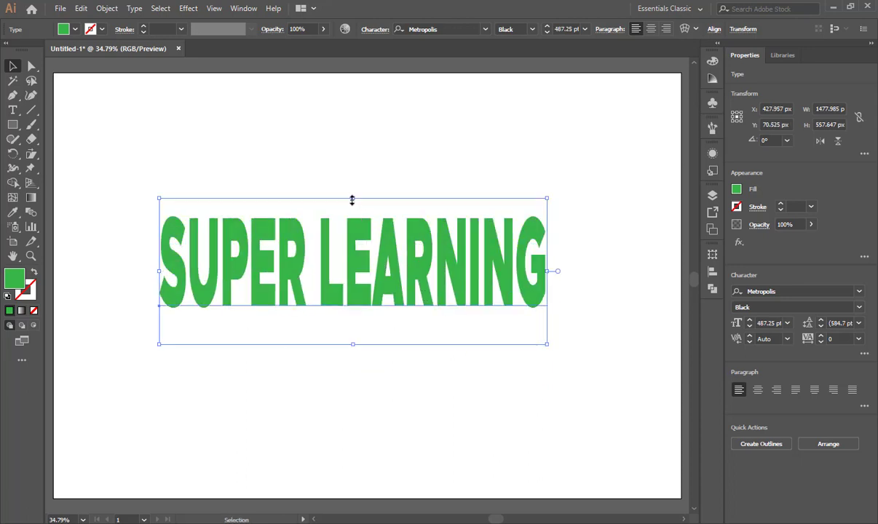
{"action": "left_click_drag", "start_coordinate": [351, 197], "coordinate": [345, 161]}
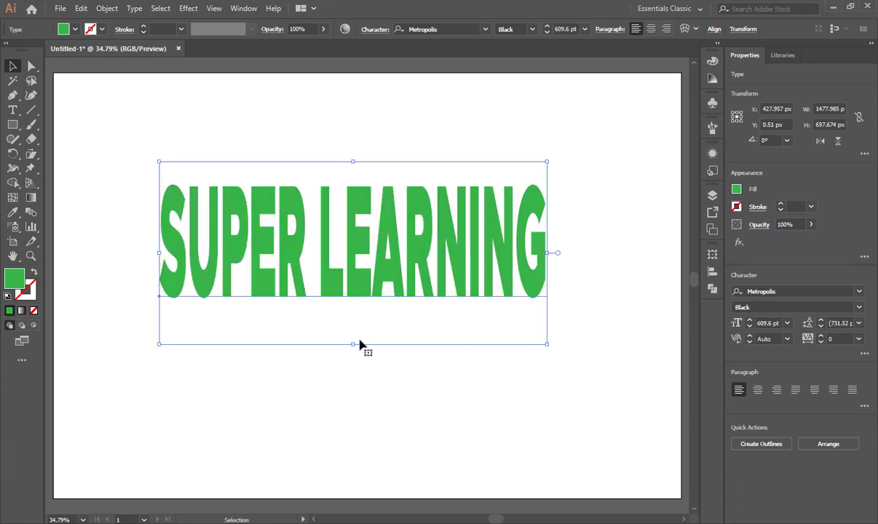
{"action": "left_click_drag", "start_coordinate": [354, 358], "coordinate": [357, 368]}
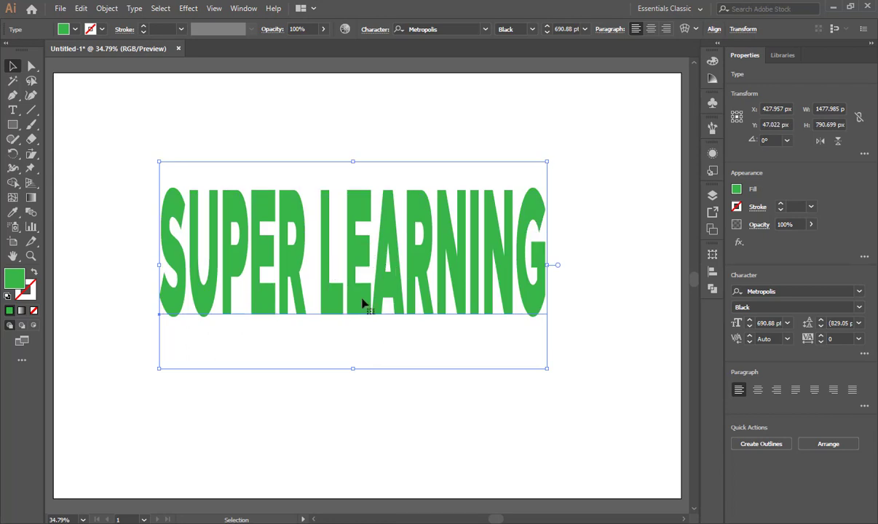
{"action": "left_click_drag", "start_coordinate": [362, 302], "coordinate": [360, 334]}
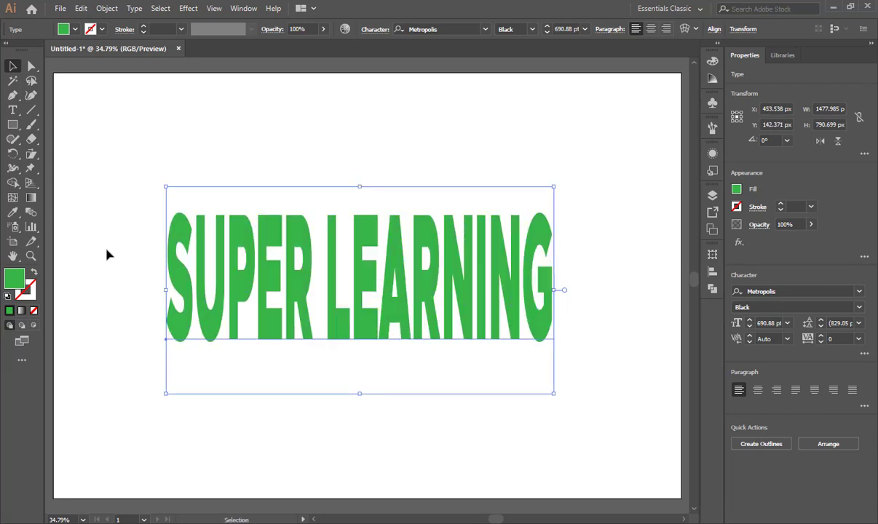
Shear the text freehand about its baseline start into a strongly left-slanted form about 2651 by 829 px.
{"action": "left_click", "coordinate": [32, 155]}
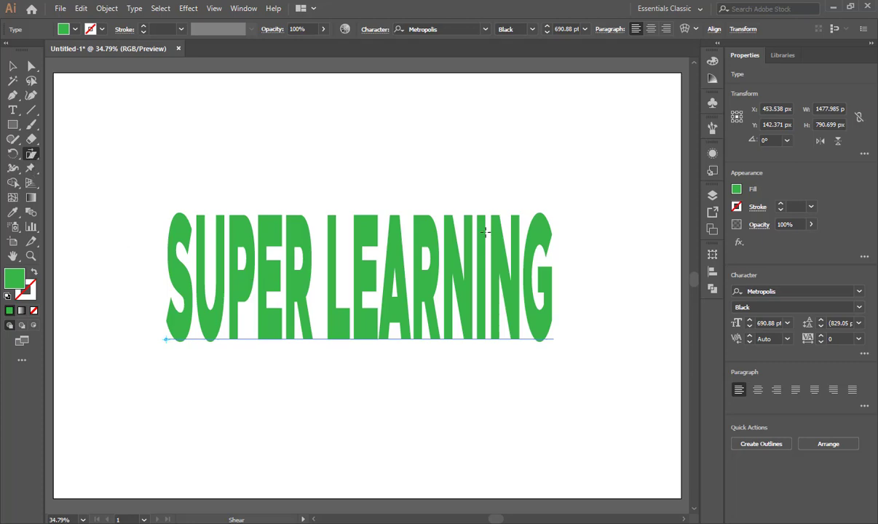
{"action": "left_click_drag", "start_coordinate": [538, 220], "coordinate": [464, 178]}
{"action": "left_click_drag", "start_coordinate": [495, 308], "coordinate": [540, 298]}
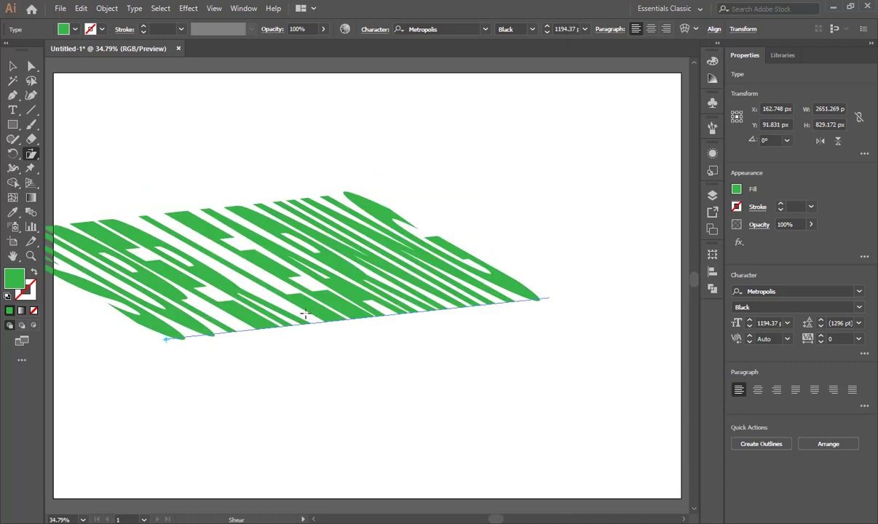
Try three further freehand shears of the text, turning it into a steep narrow form, and undo them.
{"action": "left_click_drag", "start_coordinate": [174, 342], "coordinate": [203, 207]}
{"action": "left_click_drag", "start_coordinate": [181, 174], "coordinate": [383, 290]}
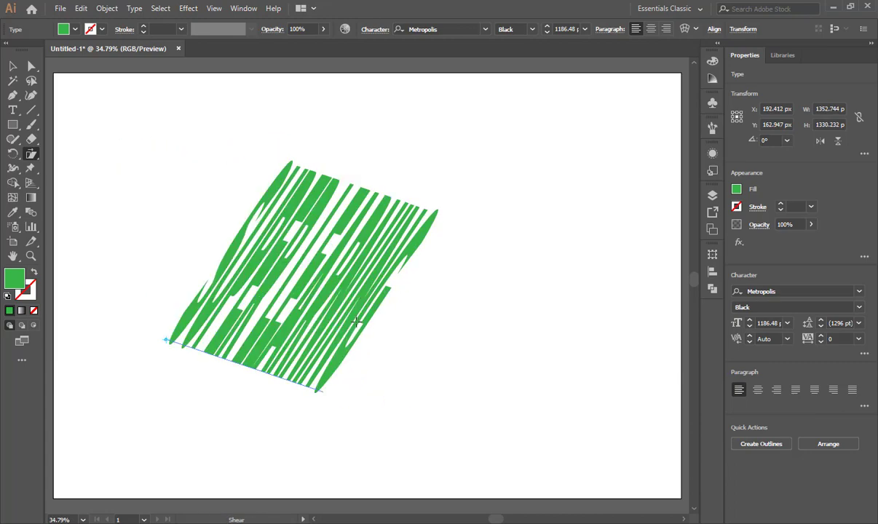
{"action": "left_click_drag", "start_coordinate": [356, 321], "coordinate": [321, 317]}
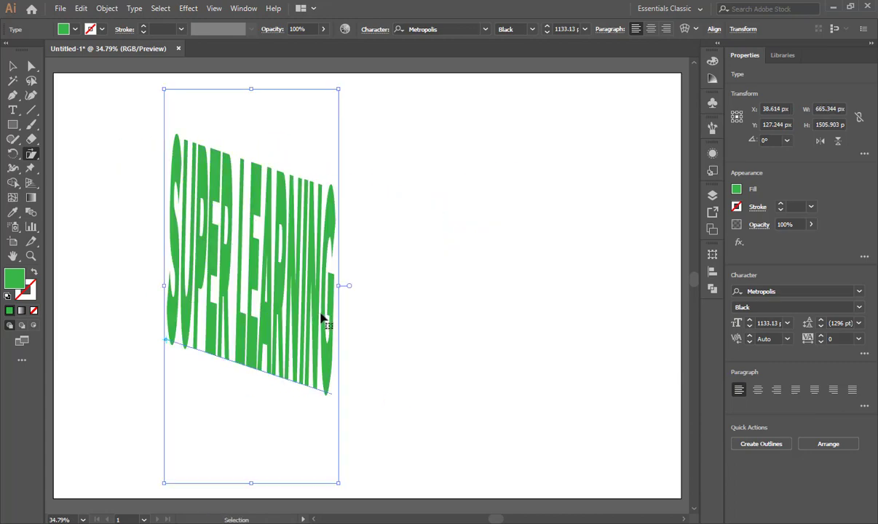
{"action": "key", "text": "ctrl+z"}
{"action": "key", "text": "ctrl+z"}
{"action": "key", "text": "ctrl+z"}
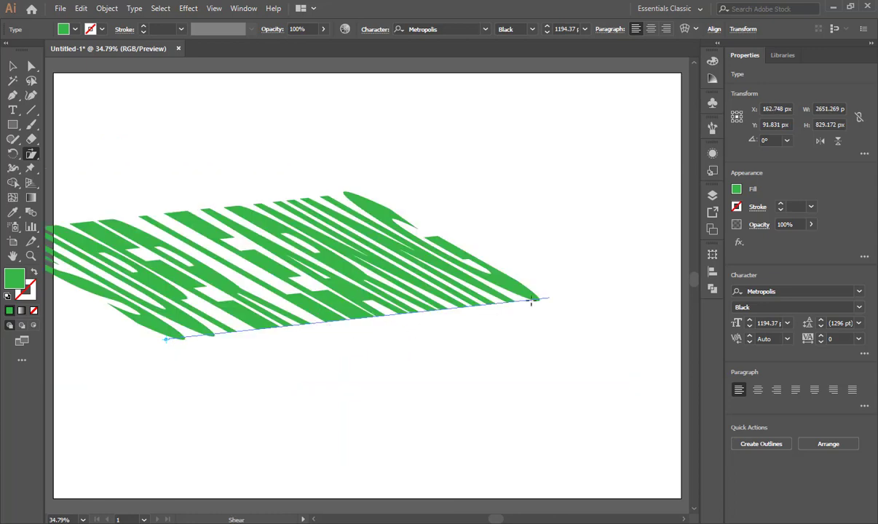
Shear the text freehand about its baseline start until it slopes down to the right, about 2299 by 1163 px.
{"action": "left_click_drag", "start_coordinate": [541, 302], "coordinate": [574, 318]}
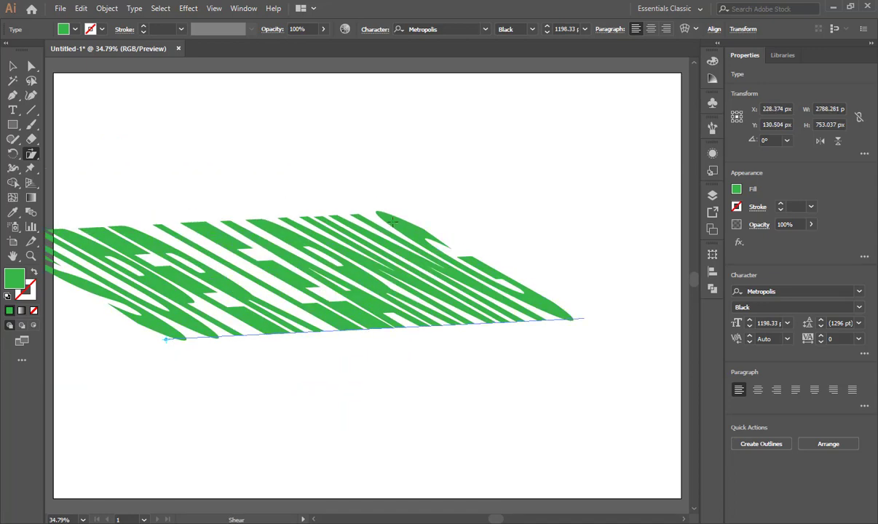
{"action": "left_click_drag", "start_coordinate": [392, 221], "coordinate": [477, 251]}
{"action": "left_click_drag", "start_coordinate": [492, 331], "coordinate": [399, 386]}
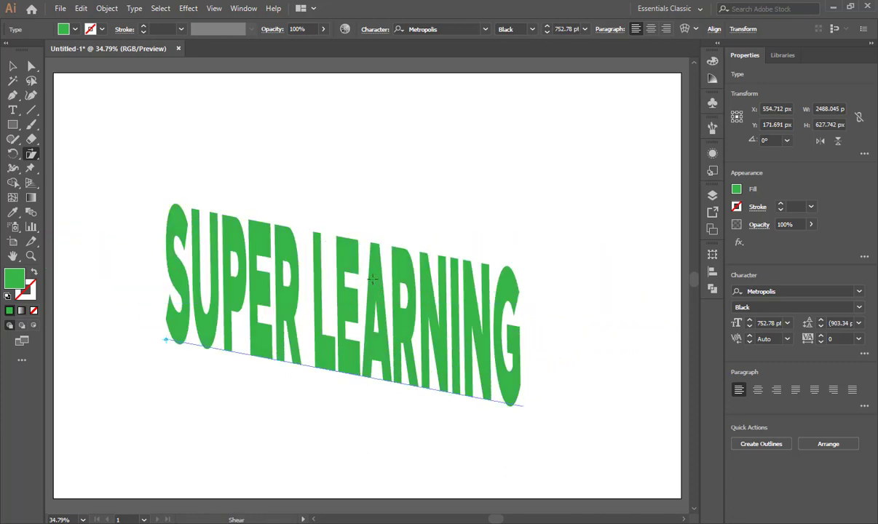
{"action": "left_click_drag", "start_coordinate": [353, 248], "coordinate": [371, 238]}
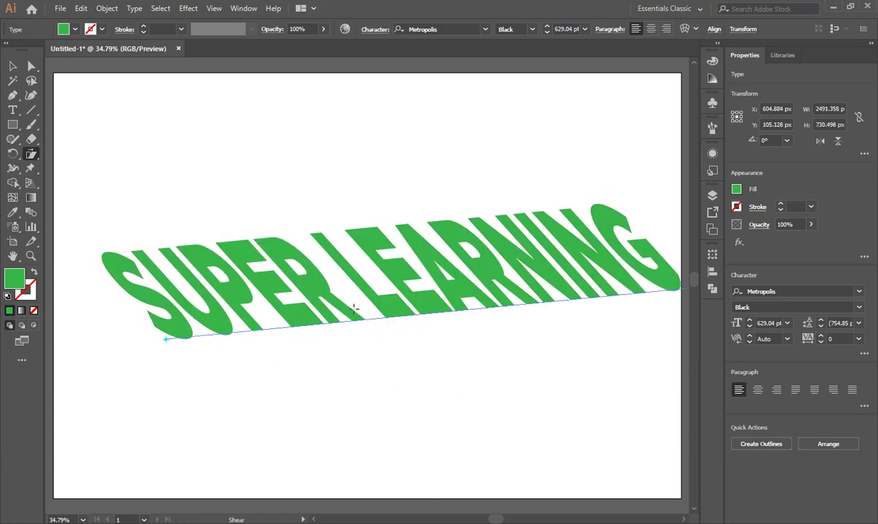
{"action": "left_click_drag", "start_coordinate": [334, 293], "coordinate": [328, 384]}
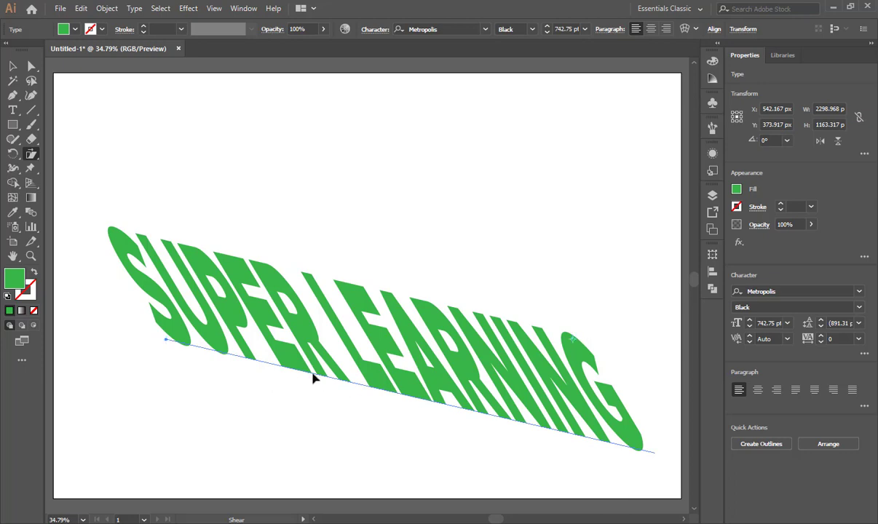
Set the shear reference point on the last letter G and shear the text to about 2214 by 709 px.
{"action": "left_click_drag", "start_coordinate": [165, 340], "coordinate": [148, 425]}
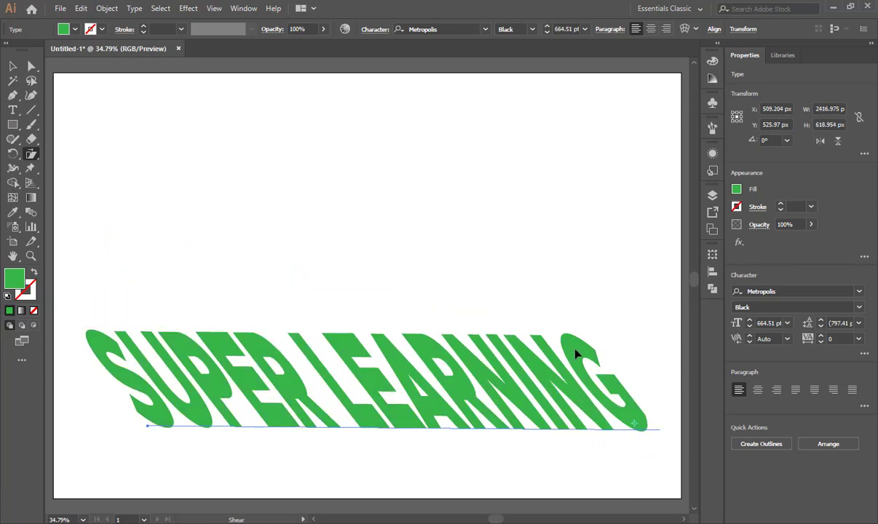
{"action": "mouse_move", "coordinate": [576, 354]}
{"action": "left_mouse_down"}
{"action": "mouse_move", "coordinate": [568, 337]}
{"action": "mouse_move", "coordinate": [580, 349]}
{"action": "mouse_move", "coordinate": [584, 342]}
{"action": "left_mouse_up"}
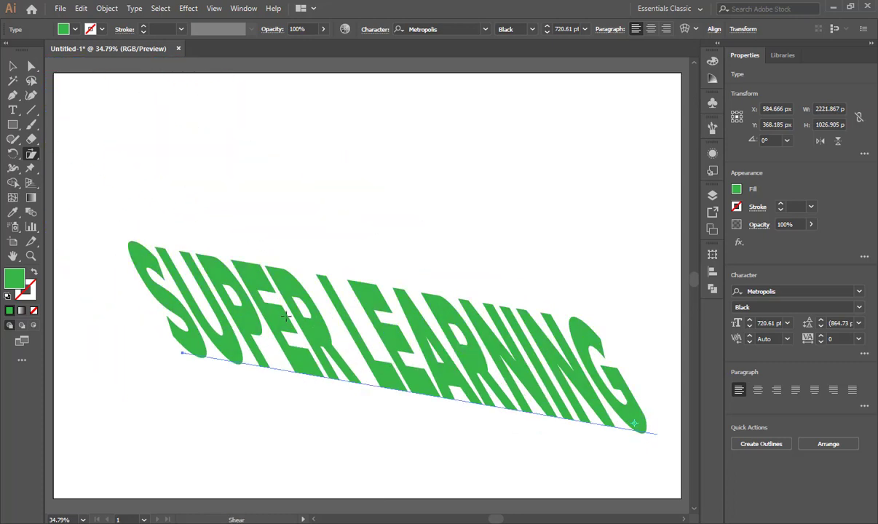
{"action": "left_click_drag", "start_coordinate": [284, 288], "coordinate": [374, 366]}
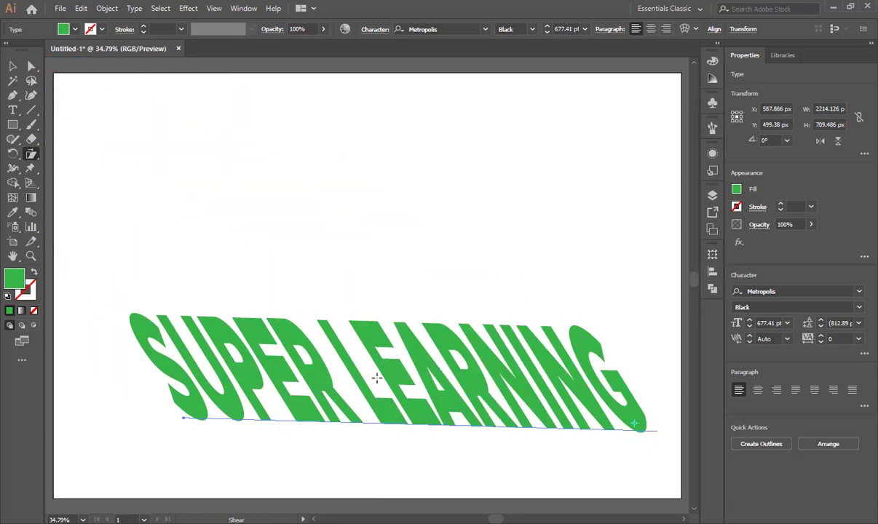
Set the shear reference point near the text's middle and shear it into an upward slope about 1862 by 1531 px.
{"action": "left_click_drag", "start_coordinate": [506, 379], "coordinate": [506, 345]}
{"action": "mouse_move", "coordinate": [218, 391]}
{"action": "left_mouse_down"}
{"action": "mouse_move", "coordinate": [219, 372]}
{"action": "mouse_move", "coordinate": [212, 382]}
{"action": "mouse_move", "coordinate": [207, 368]}
{"action": "mouse_move", "coordinate": [202, 396]}
{"action": "mouse_move", "coordinate": [227, 399]}
{"action": "left_mouse_up"}
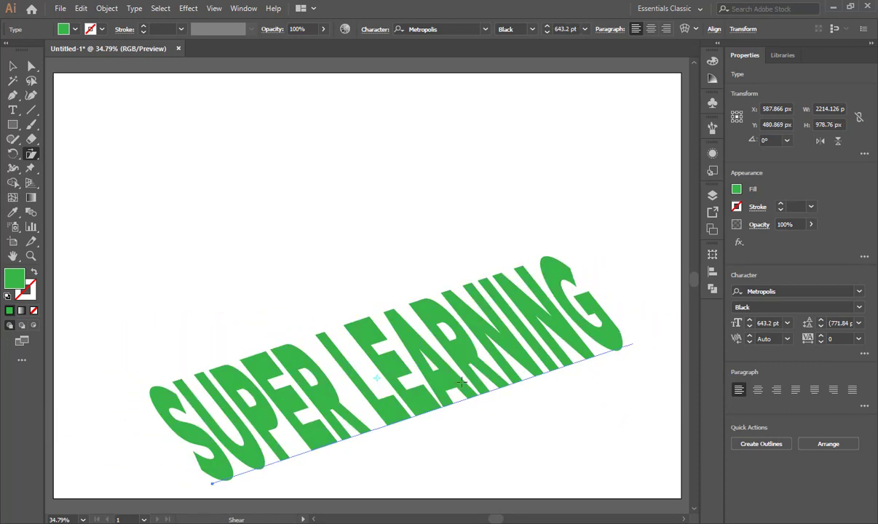
{"action": "left_click_drag", "start_coordinate": [558, 366], "coordinate": [470, 304]}
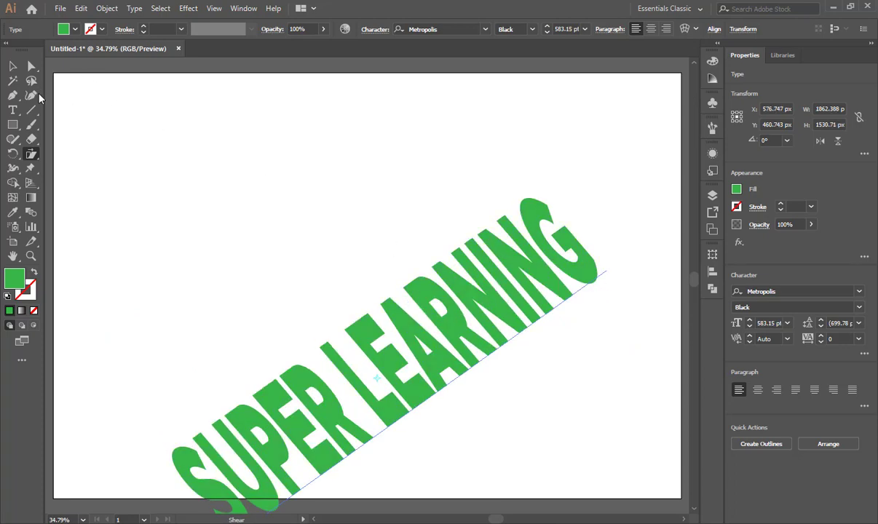
Move the sheared text up toward the artboard's middle, and delete it.
{"action": "left_click", "coordinate": [12, 66]}
{"action": "left_click_drag", "start_coordinate": [412, 325], "coordinate": [397, 296]}
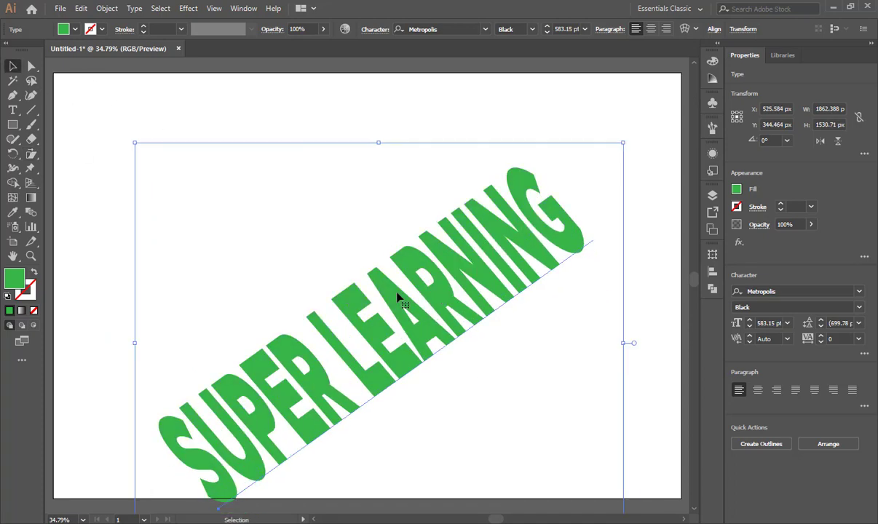
{"action": "key", "text": "Delete"}
Draw a spiral about 1003 by 981 px near the middle of the empty artboard.
{"action": "left_click", "coordinate": [32, 154]}
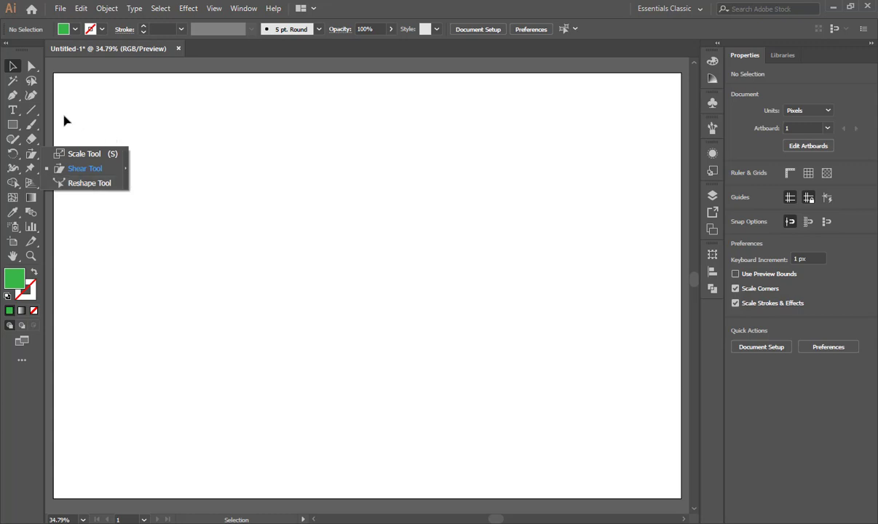
{"action": "left_click", "coordinate": [33, 113]}
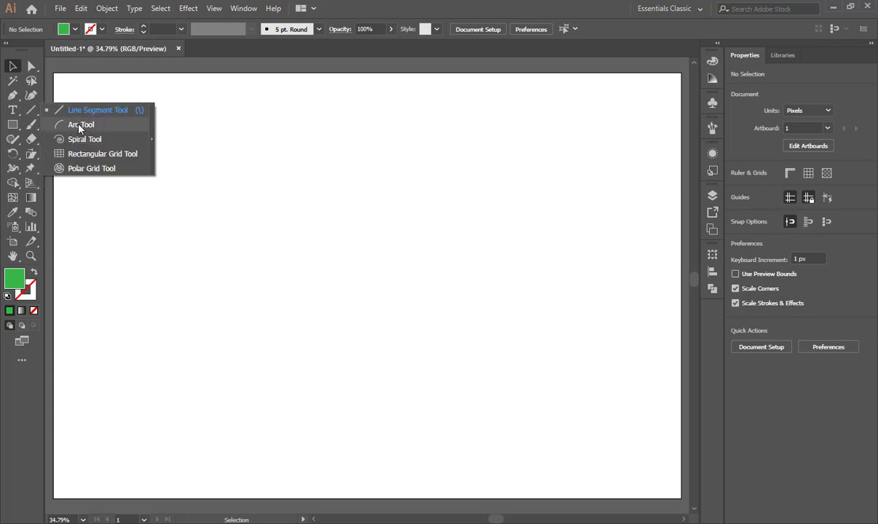
{"action": "left_click", "coordinate": [76, 139]}
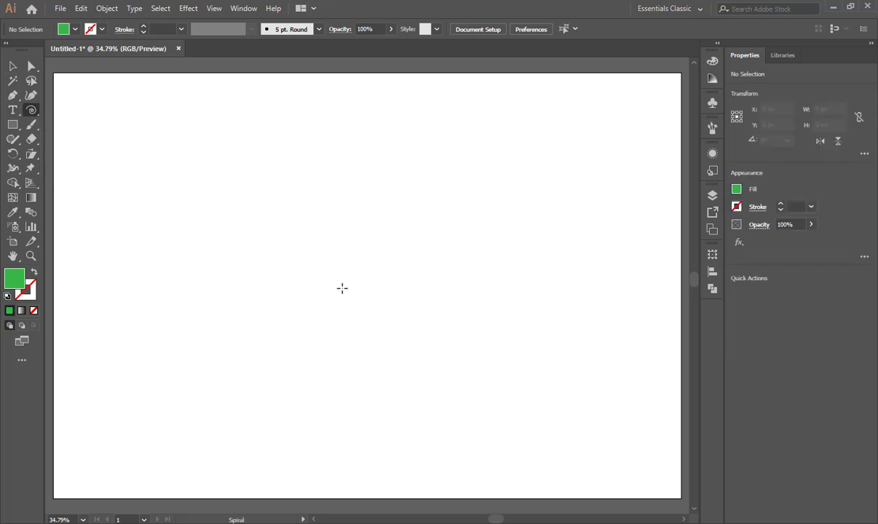
{"action": "left_click_drag", "start_coordinate": [354, 261], "coordinate": [466, 374]}
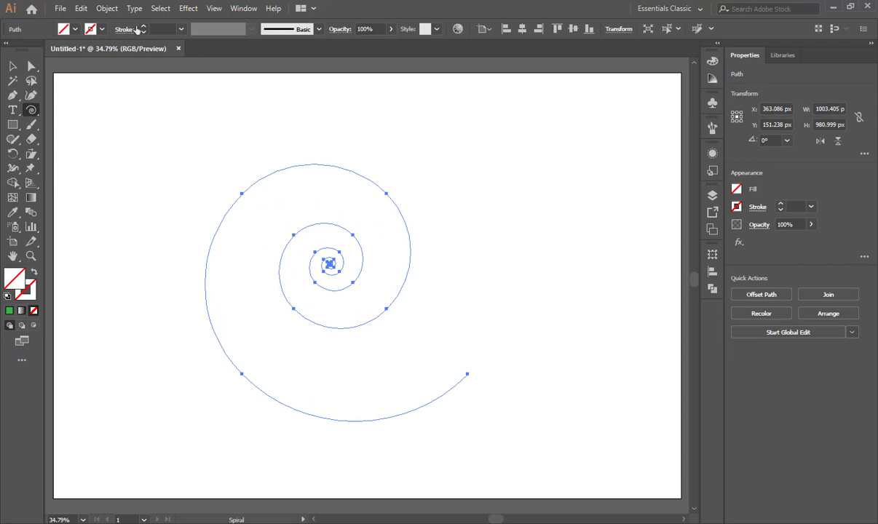
Set the spiral's stroke weight to 9 pt and deselect it.
{"action": "left_click", "coordinate": [144, 27]}
{"action": "left_click", "coordinate": [144, 27]}
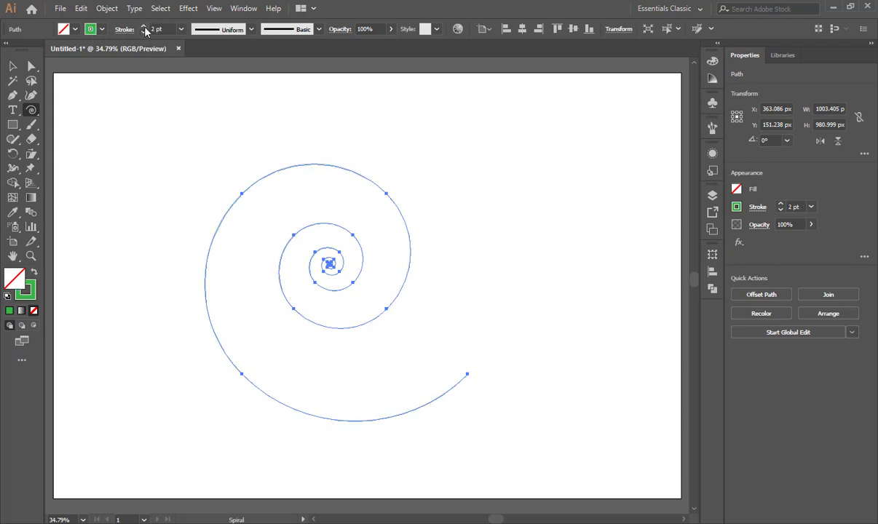
{"action": "left_click", "coordinate": [144, 27]}
{"action": "left_click", "coordinate": [144, 27]}
{"action": "left_click", "coordinate": [144, 27]}
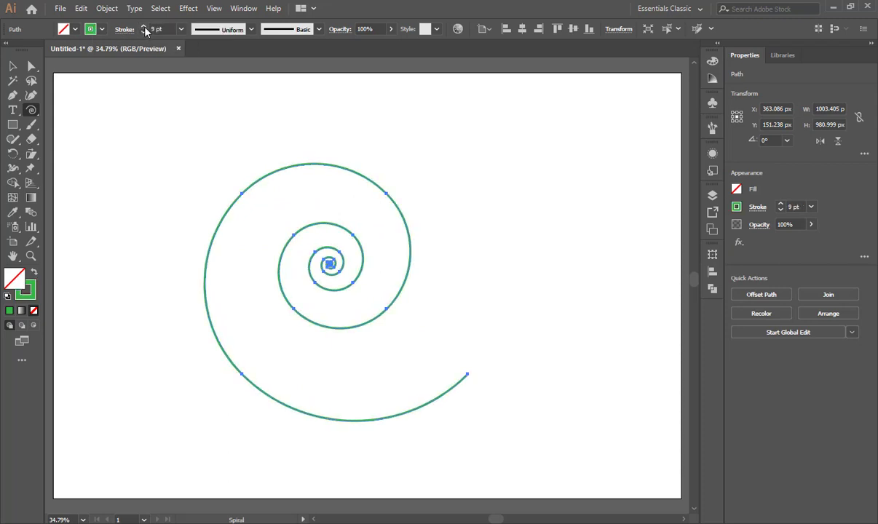
{"action": "left_click", "coordinate": [12, 67]}
{"action": "left_click", "coordinate": [509, 309]}
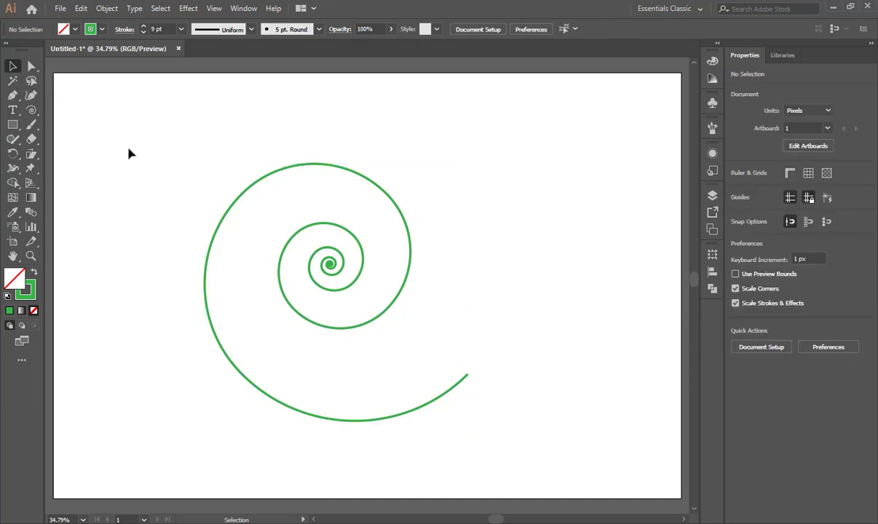
Select the spiral and reshape it with the Reshape tool, pulling its outer end outward and shifting its inner coils, to about 1058 by 973 px.
{"action": "left_click_drag", "start_coordinate": [129, 149], "coordinate": [490, 432]}
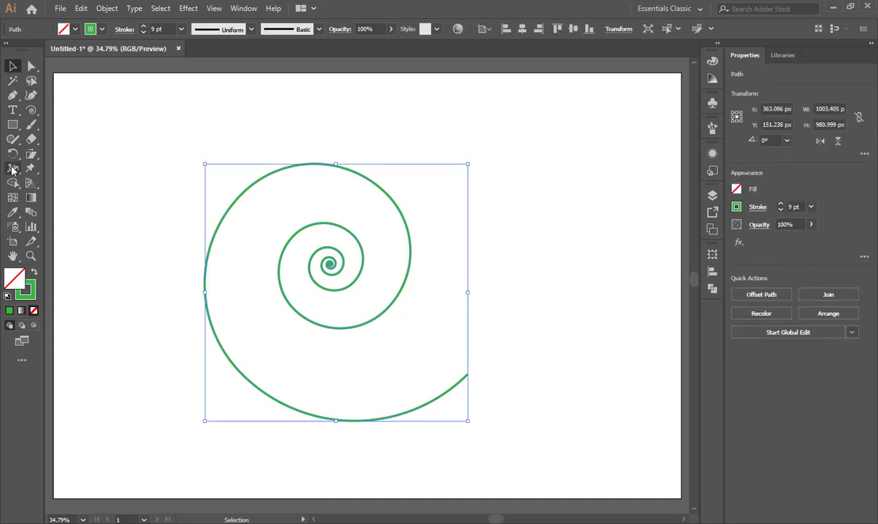
{"action": "left_click_drag", "start_coordinate": [31, 153], "coordinate": [82, 185]}
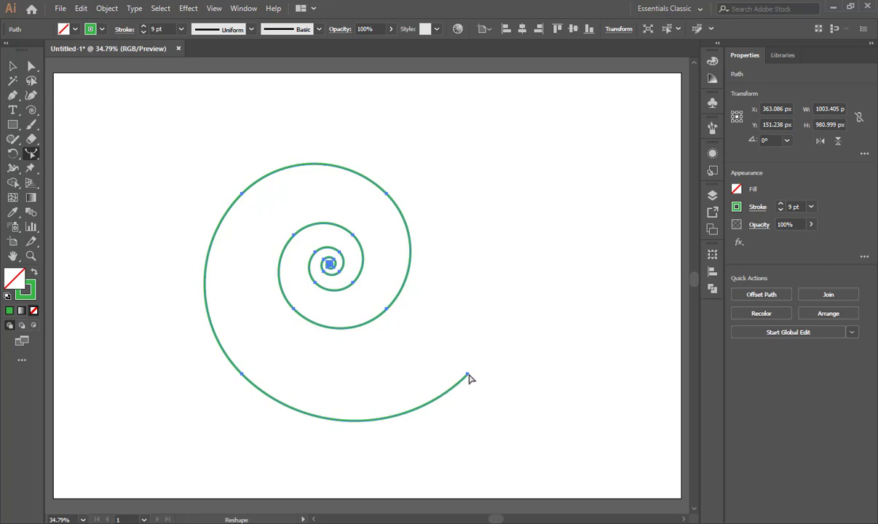
{"action": "left_click_drag", "start_coordinate": [469, 375], "coordinate": [509, 356]}
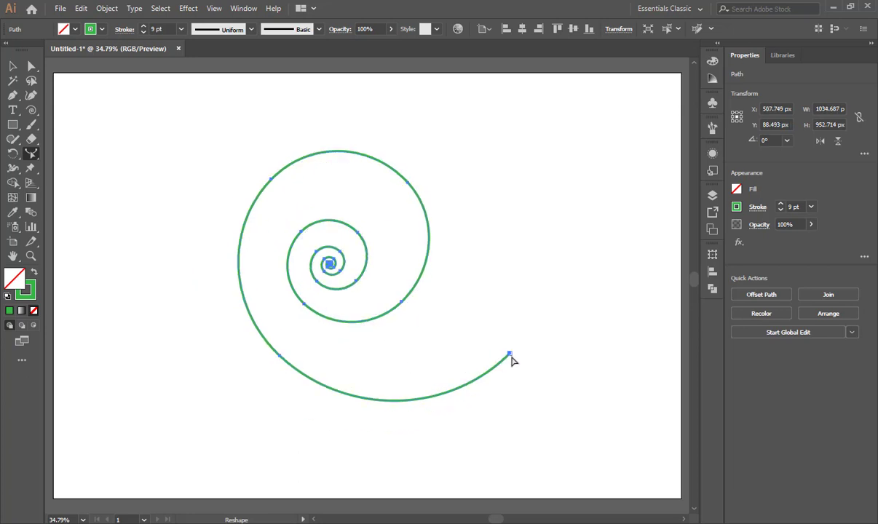
{"action": "left_click_drag", "start_coordinate": [509, 356], "coordinate": [508, 391]}
{"action": "left_click_drag", "start_coordinate": [330, 271], "coordinate": [392, 285]}
{"action": "left_click_drag", "start_coordinate": [386, 322], "coordinate": [410, 337]}
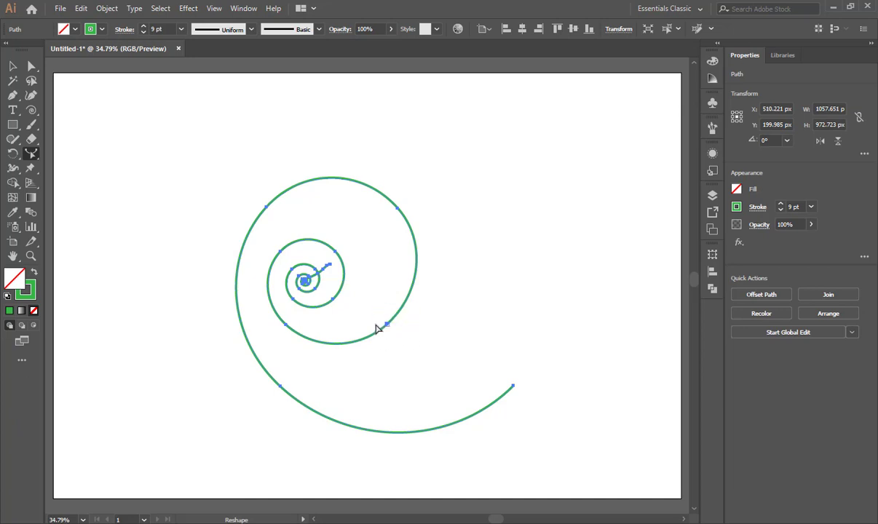
Delete the reshaped spiral and draw an arc about 956 by 921 px descending to the artboard's lower right.
{"action": "left_click", "coordinate": [12, 66]}
{"action": "key", "text": "Delete"}
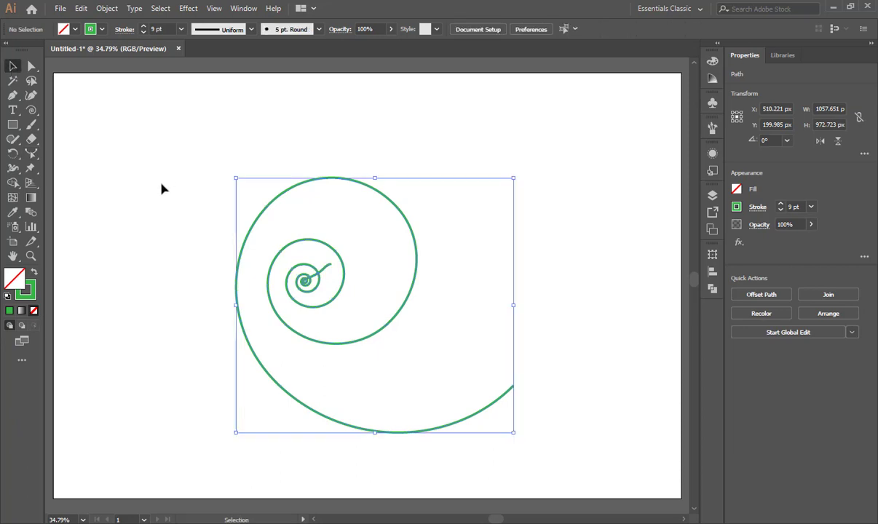
{"action": "left_click_drag", "start_coordinate": [31, 111], "coordinate": [90, 124]}
{"action": "left_click_drag", "start_coordinate": [362, 239], "coordinate": [575, 396]}
{"action": "left_click", "coordinate": [12, 66]}
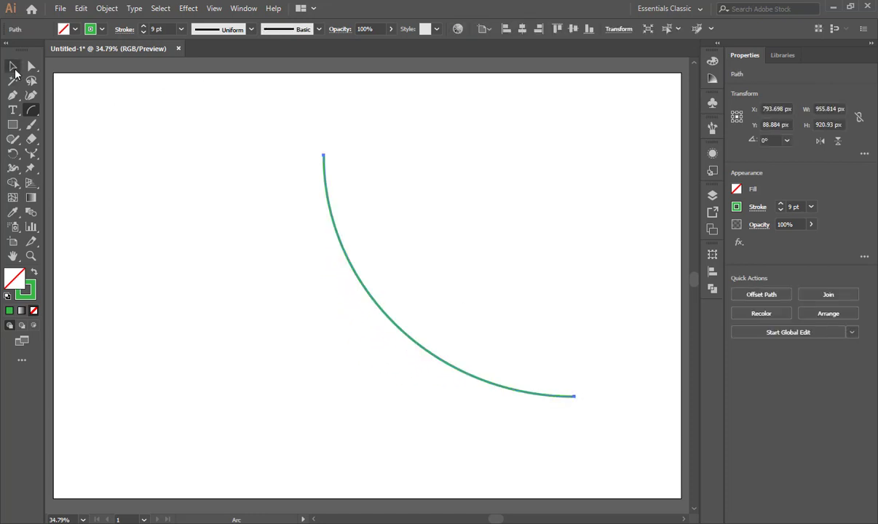
Reshape the arc into a wavy diagonal line by pulling its upper, middle and lower portions with the Reshape tool.
{"action": "left_click", "coordinate": [31, 155]}
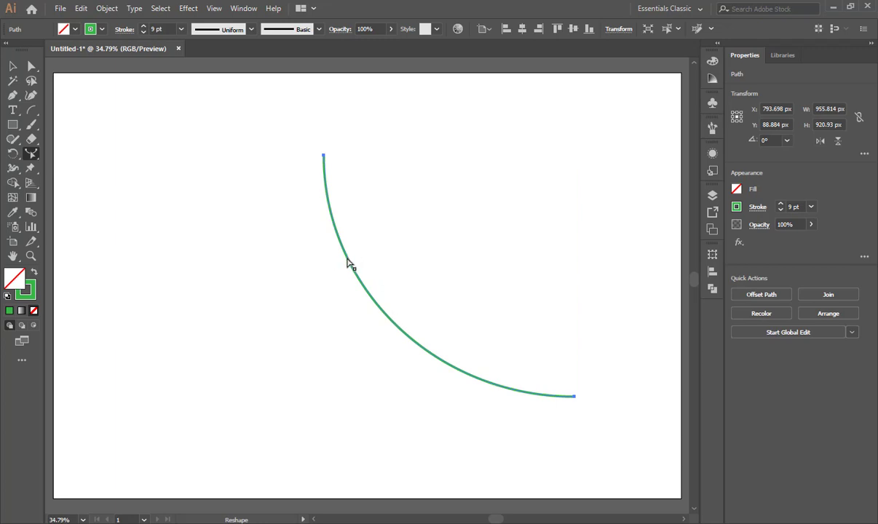
{"action": "left_click_drag", "start_coordinate": [353, 262], "coordinate": [417, 223]}
{"action": "left_click_drag", "start_coordinate": [445, 286], "coordinate": [409, 310]}
{"action": "left_click_drag", "start_coordinate": [469, 379], "coordinate": [517, 330]}
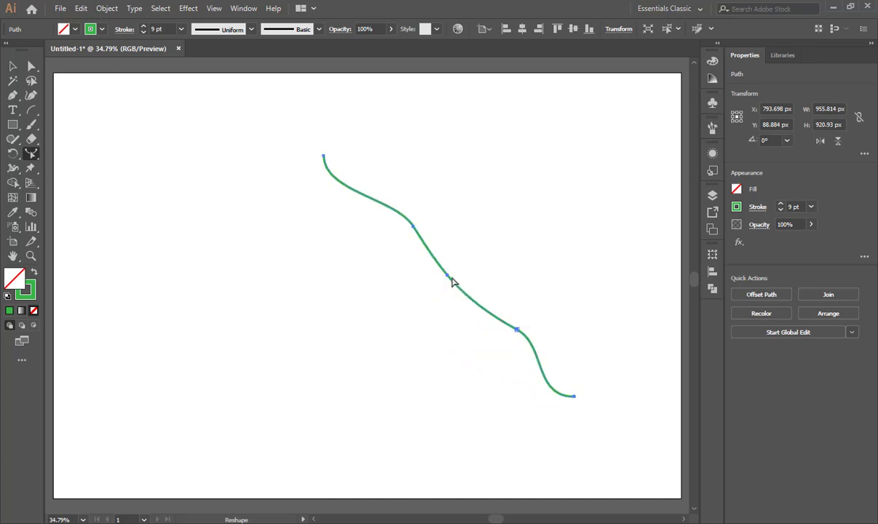
Reshape the line further, pulling its middle to the lower left and moving both ends, to about 1495 by 577 px.
{"action": "left_click_drag", "start_coordinate": [447, 280], "coordinate": [313, 344]}
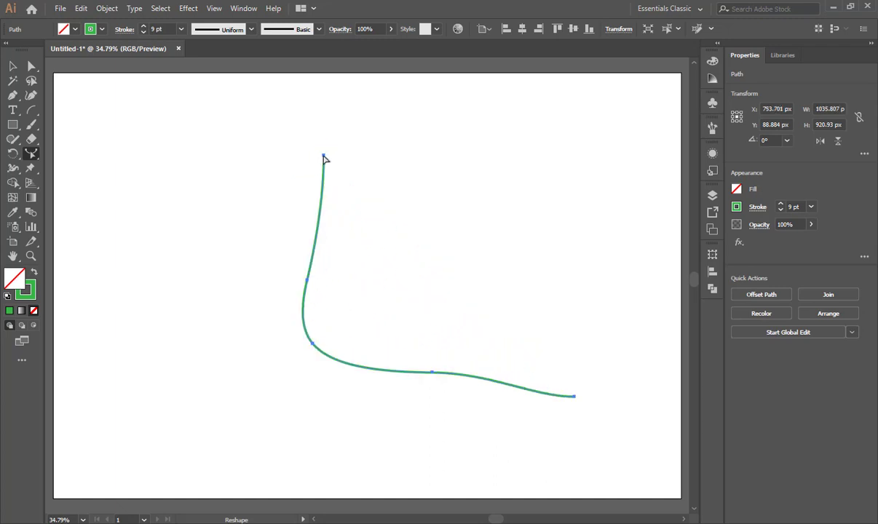
{"action": "left_click_drag", "start_coordinate": [324, 159], "coordinate": [195, 218]}
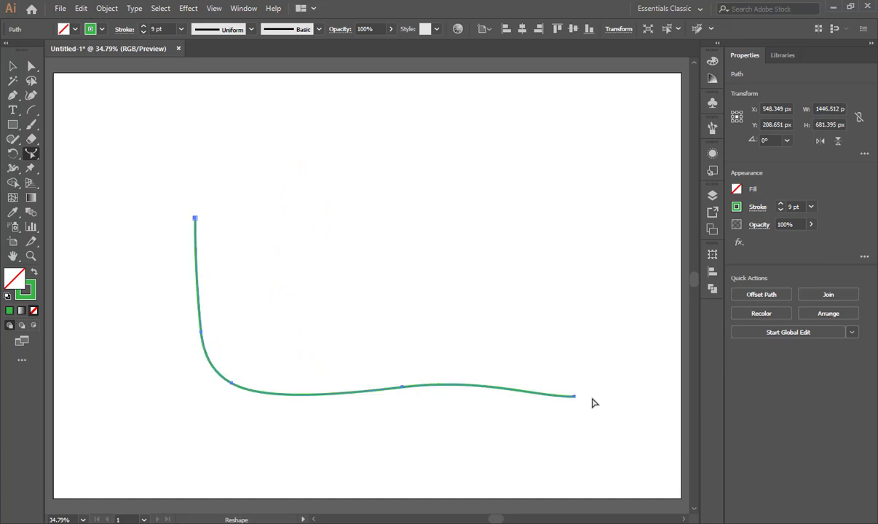
{"action": "left_click_drag", "start_coordinate": [575, 398], "coordinate": [587, 331]}
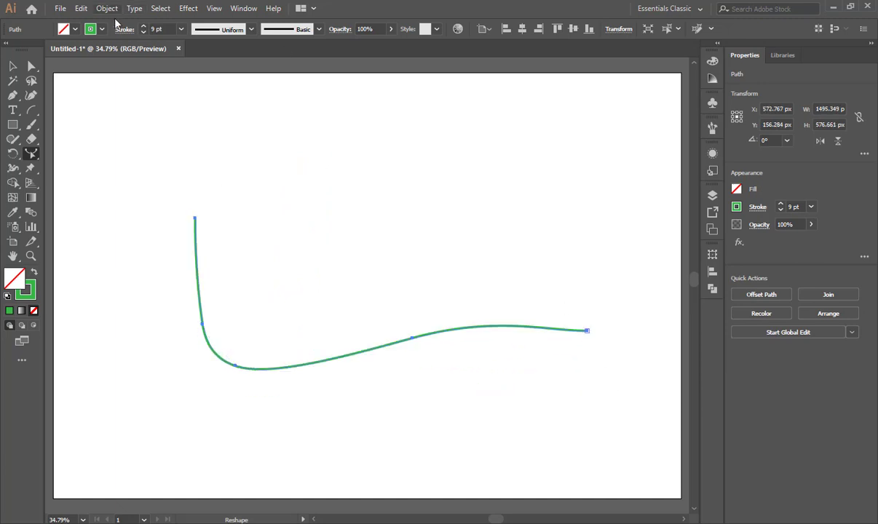
Set the reshaped curve's stroke weight to 30 pt.
{"action": "left_click", "coordinate": [143, 27]}
{"action": "left_click", "coordinate": [143, 27]}
{"action": "left_click", "coordinate": [144, 26]}
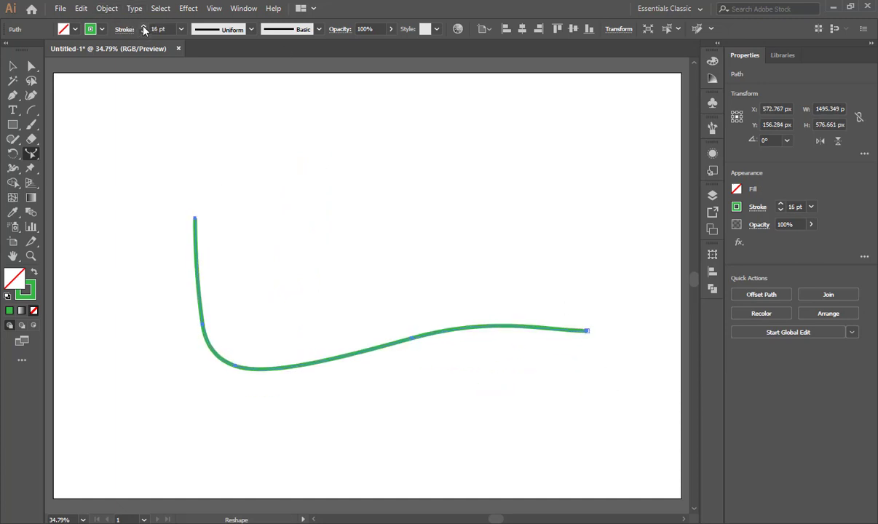
{"action": "left_click", "coordinate": [143, 26]}
{"action": "left_click", "coordinate": [143, 27]}
{"action": "left_click", "coordinate": [143, 27]}
{"action": "left_click", "coordinate": [143, 27]}
{"action": "left_click", "coordinate": [143, 27]}
{"action": "left_click", "coordinate": [144, 27]}
{"action": "left_click", "coordinate": [143, 27]}
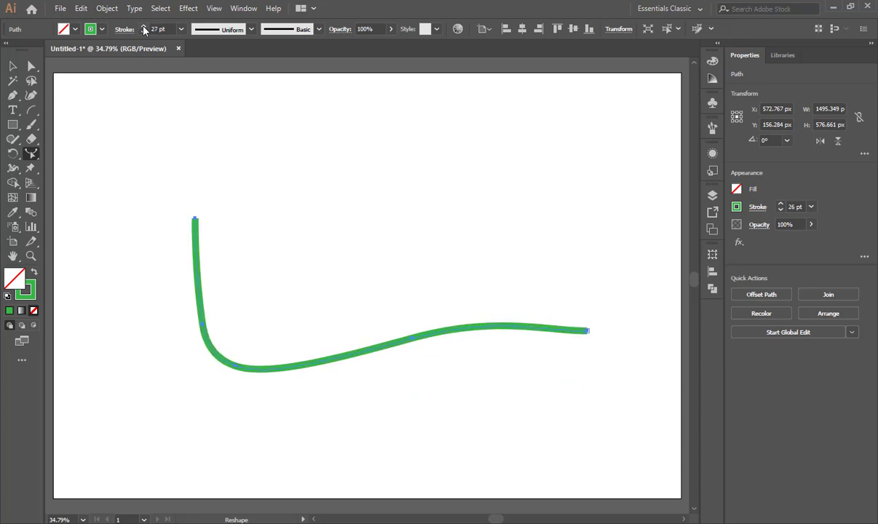
{"action": "left_click", "coordinate": [143, 27]}
{"action": "left_click", "coordinate": [143, 27]}
{"action": "left_click", "coordinate": [144, 27]}
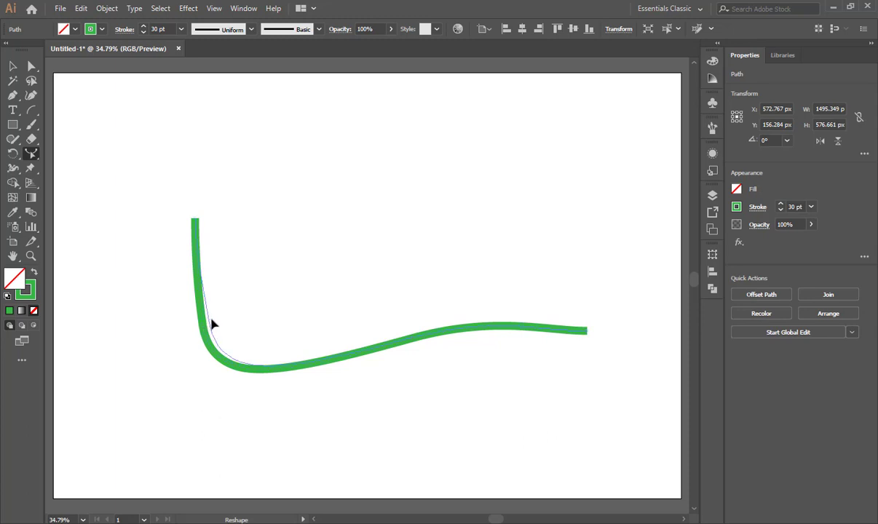
Reshape the thick curve at its left end, bottom bend and right side into a deep valley, about 1619 by 746 px.
{"action": "left_click_drag", "start_coordinate": [210, 324], "coordinate": [162, 247]}
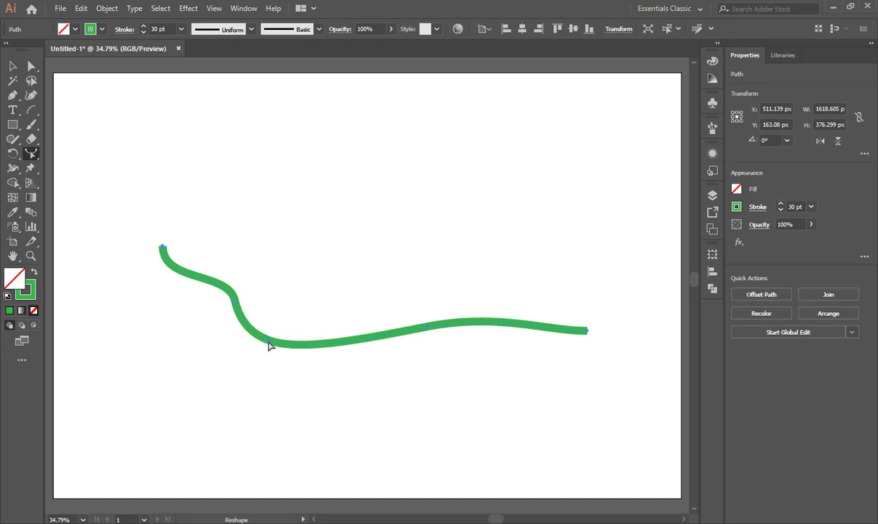
{"action": "left_click_drag", "start_coordinate": [268, 346], "coordinate": [277, 398]}
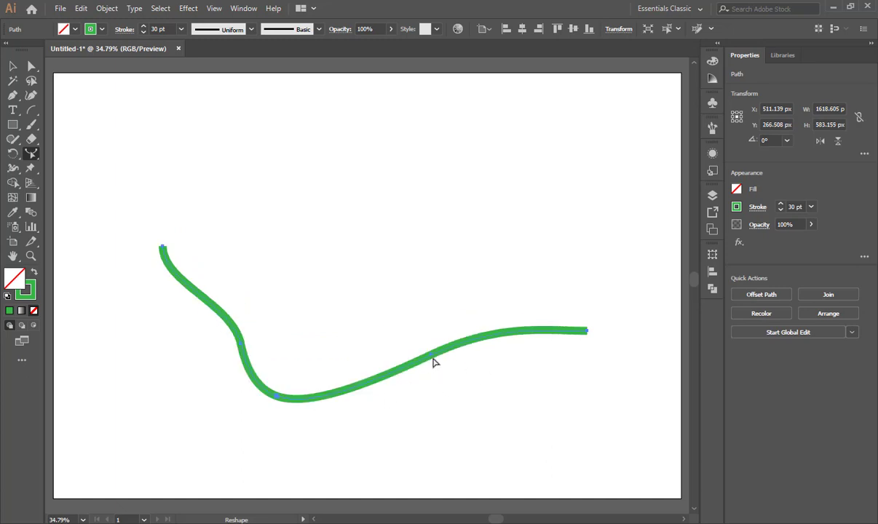
{"action": "left_click_drag", "start_coordinate": [430, 357], "coordinate": [488, 397]}
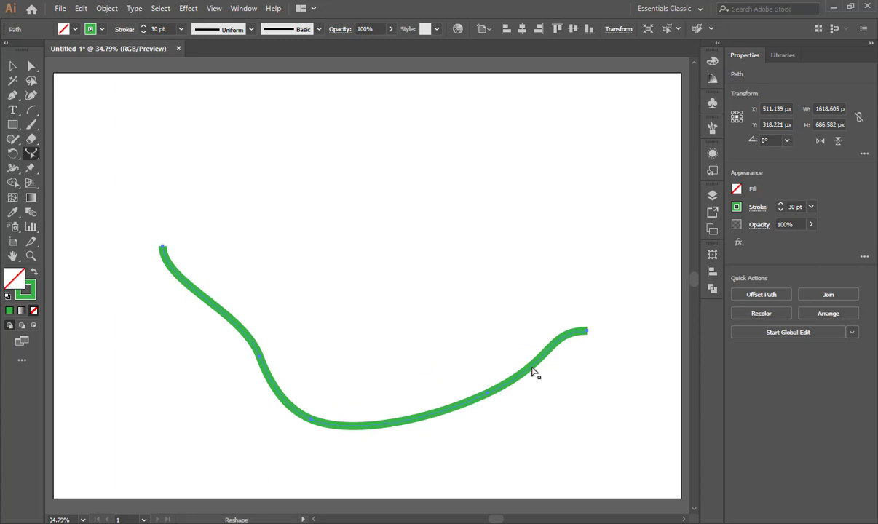
{"action": "left_click_drag", "start_coordinate": [532, 371], "coordinate": [441, 332]}
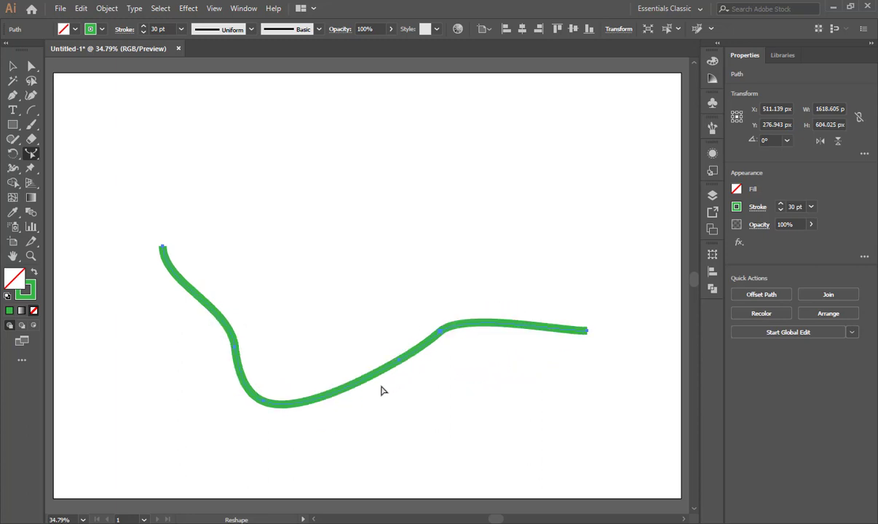
{"action": "left_click_drag", "start_coordinate": [357, 392], "coordinate": [408, 428]}
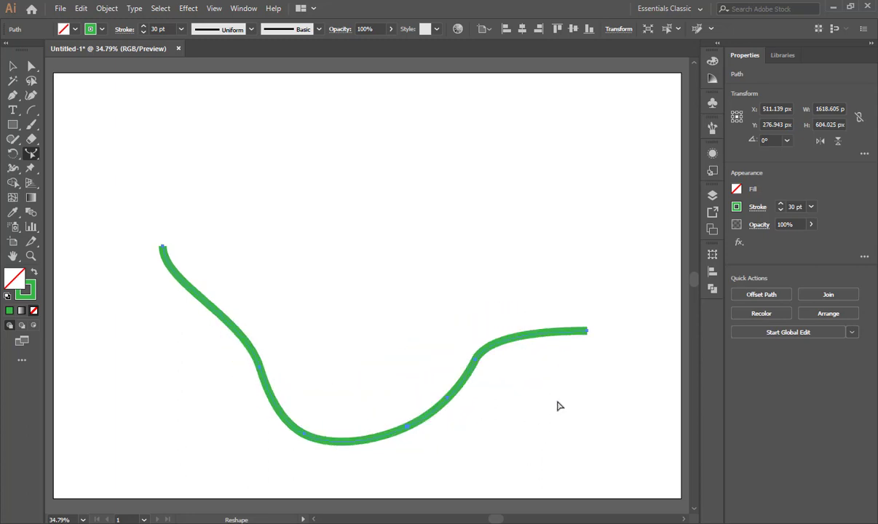
Select the whole curve and move it up to the upper half of the artboard.
{"action": "left_click_drag", "start_coordinate": [111, 196], "coordinate": [587, 410]}
{"action": "left_click", "coordinate": [11, 67]}
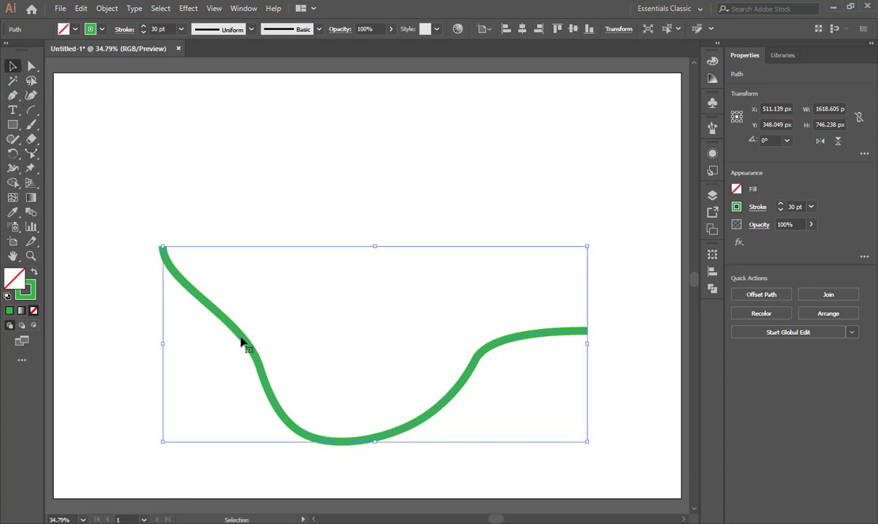
{"action": "left_click_drag", "start_coordinate": [241, 343], "coordinate": [256, 221]}
{"action": "left_click_drag", "start_coordinate": [288, 281], "coordinate": [270, 341]}
Adjust anchor points on the curve's right side with Direct Selection, and undo the last pull that stretches it below the artboard.
{"action": "left_click", "coordinate": [32, 66]}
{"action": "left_click_drag", "start_coordinate": [139, 99], "coordinate": [638, 352]}
{"action": "left_click_drag", "start_coordinate": [481, 224], "coordinate": [391, 350]}
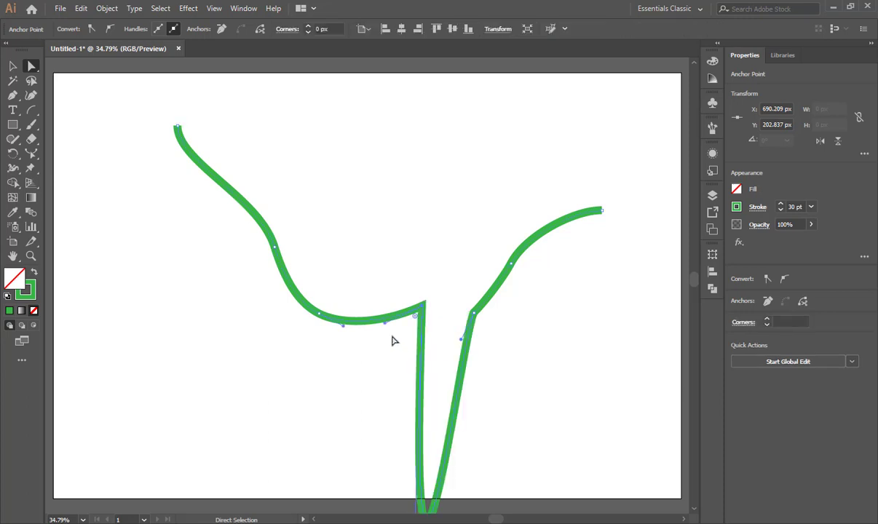
{"action": "key", "text": "ctrl+z"}
Move the left bend's anchor to about X -61, Y 73 px, raise the next anchor slightly, and deselect the curve.
{"action": "left_click_drag", "start_coordinate": [250, 226], "coordinate": [310, 273]}
{"action": "left_click_drag", "start_coordinate": [274, 248], "coordinate": [227, 275]}
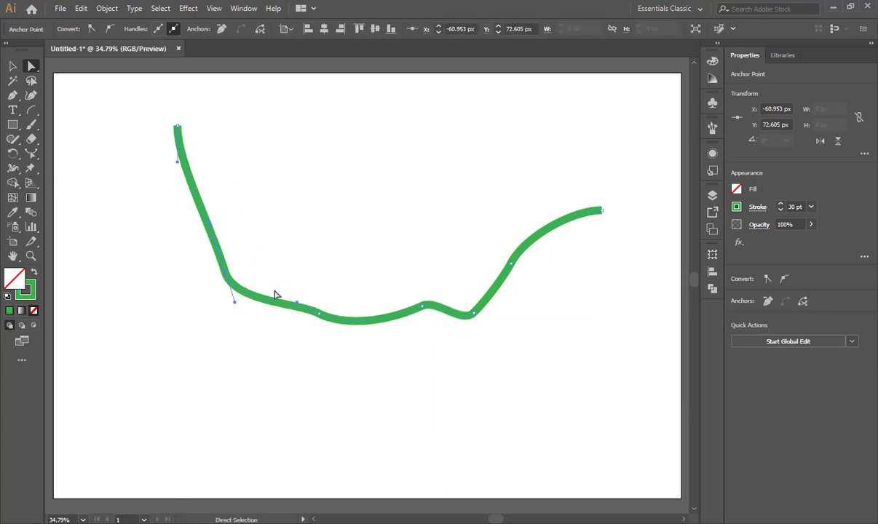
{"action": "left_click", "coordinate": [318, 313]}
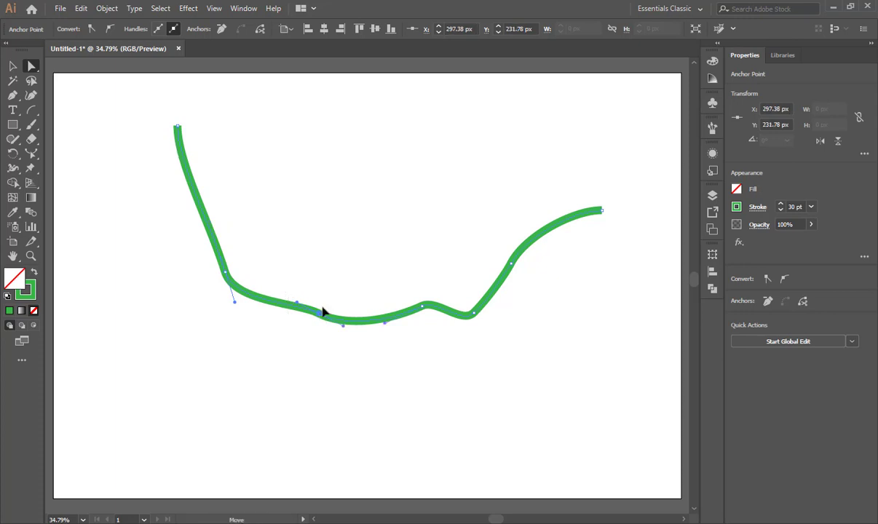
{"action": "left_click_drag", "start_coordinate": [323, 311], "coordinate": [339, 335]}
{"action": "left_click", "coordinate": [343, 372]}
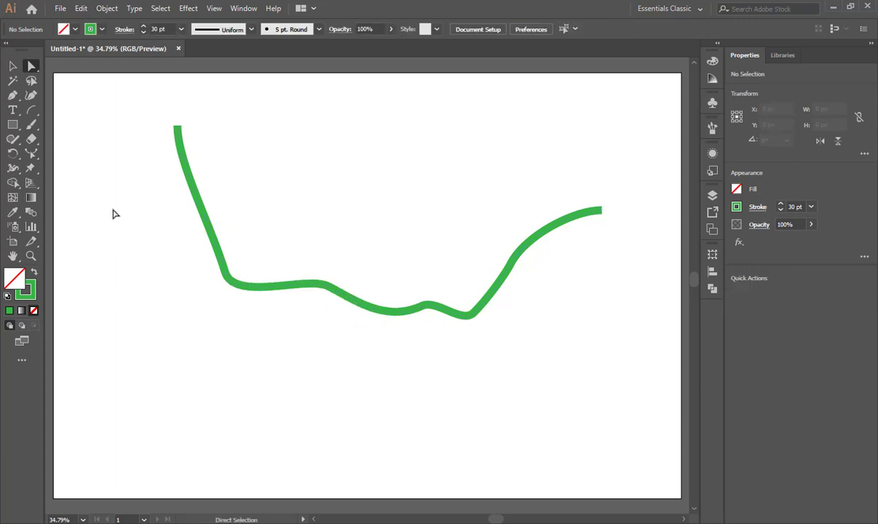
Select the curve's anchor points together with Direct Selection.
{"action": "left_click_drag", "start_coordinate": [111, 99], "coordinate": [599, 360]}
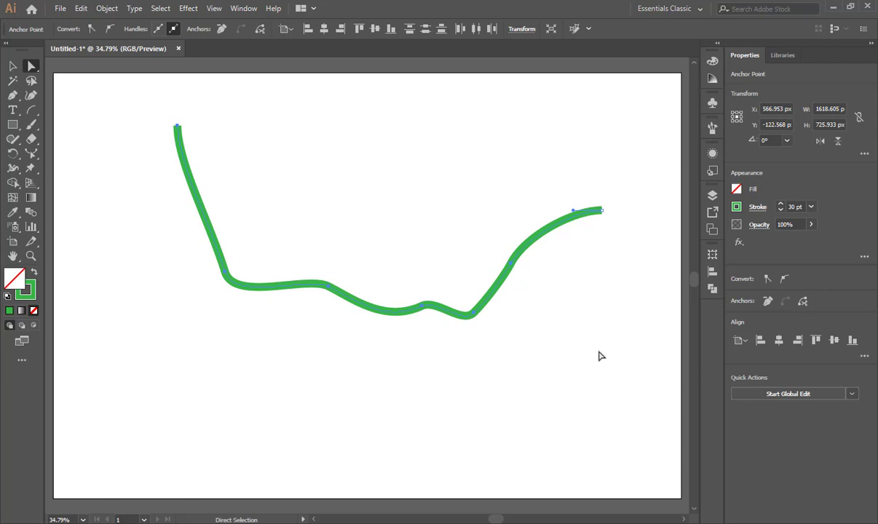